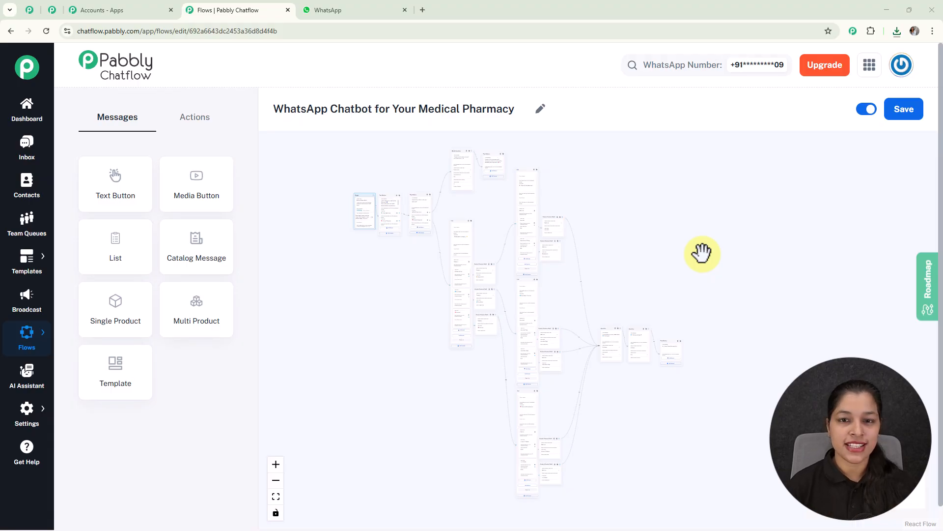
- Examine the message, list, custom field and question nodes and their connections in the WhatsApp Chatbot for Your Medical Pharmacy flow
scroll(583, 226, "up", 7)
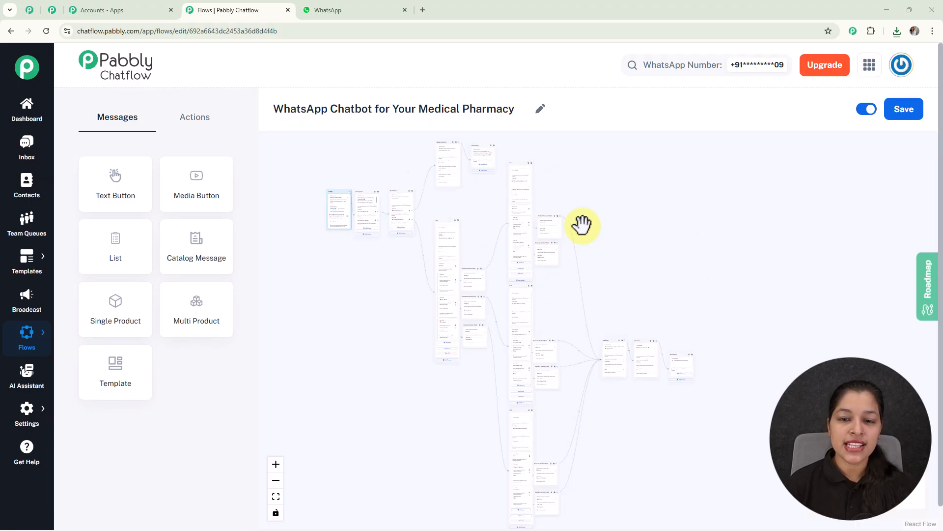
left_click_drag(633, 262, 799, 283)
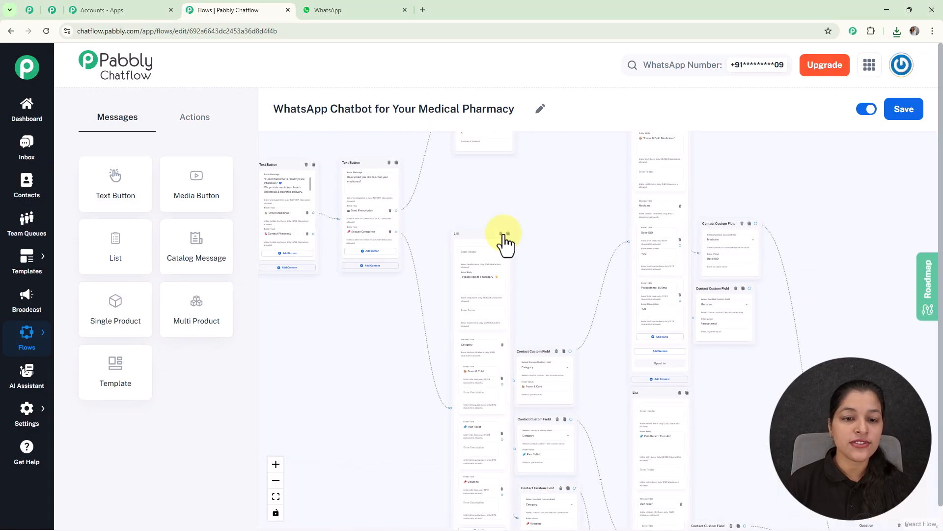
scroll(516, 221, "up", 2)
left_click_drag(544, 241, 497, 224)
left_click_drag(510, 326, 464, 193)
left_click_drag(670, 400, 598, 242)
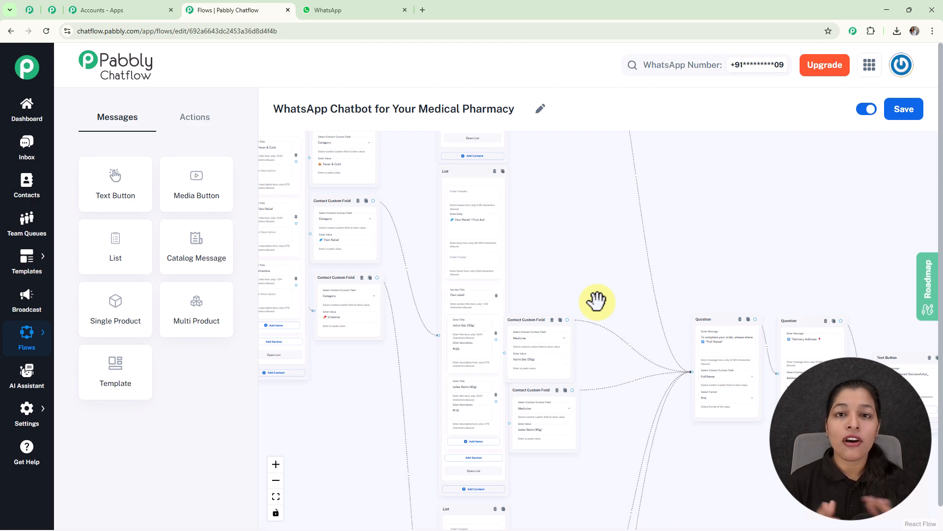
left_click_drag(607, 290, 554, 221)
scroll(665, 382, "down", 5)
scroll(643, 173, "down", 2)
left_click_drag(642, 172, 562, 202)
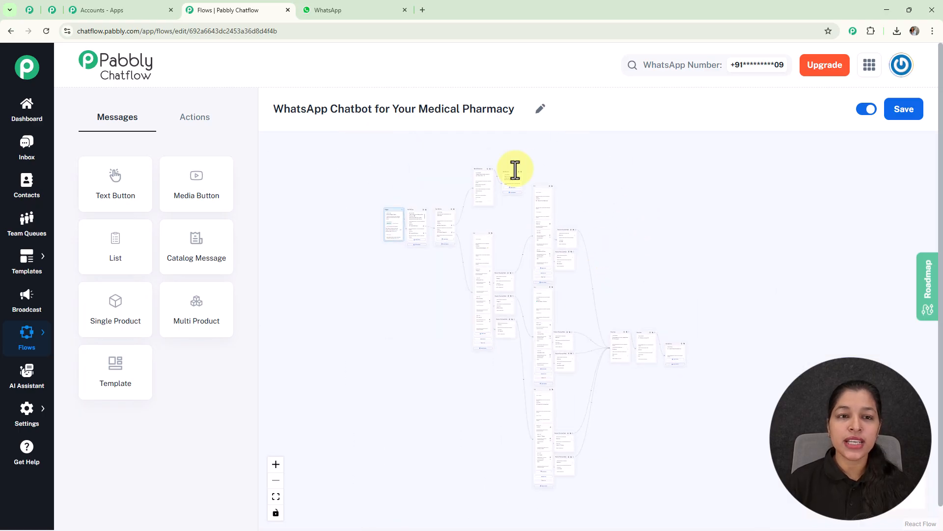
- Switch to WhatsApp, send "Medicine" to the Test Number chat and choose Order Medicines in the chatbot's reply
left_click(337, 9)
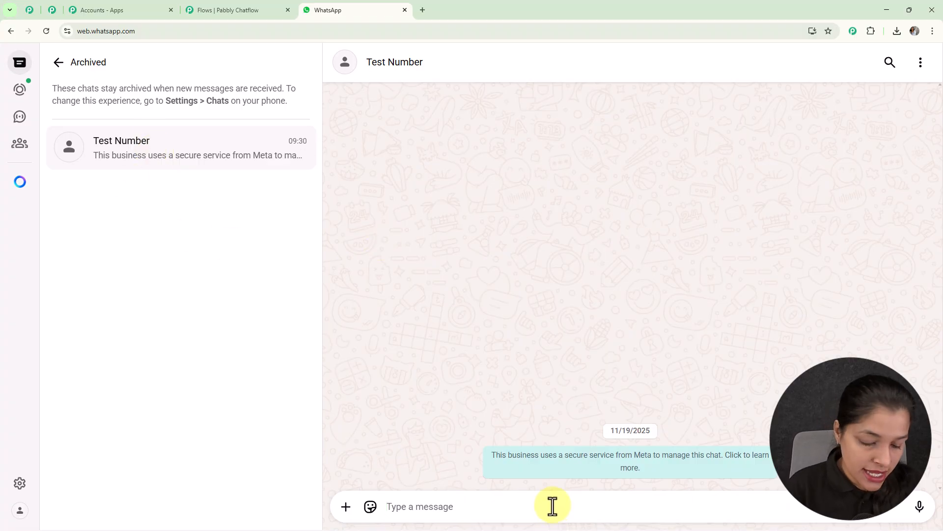
type("Medicine")
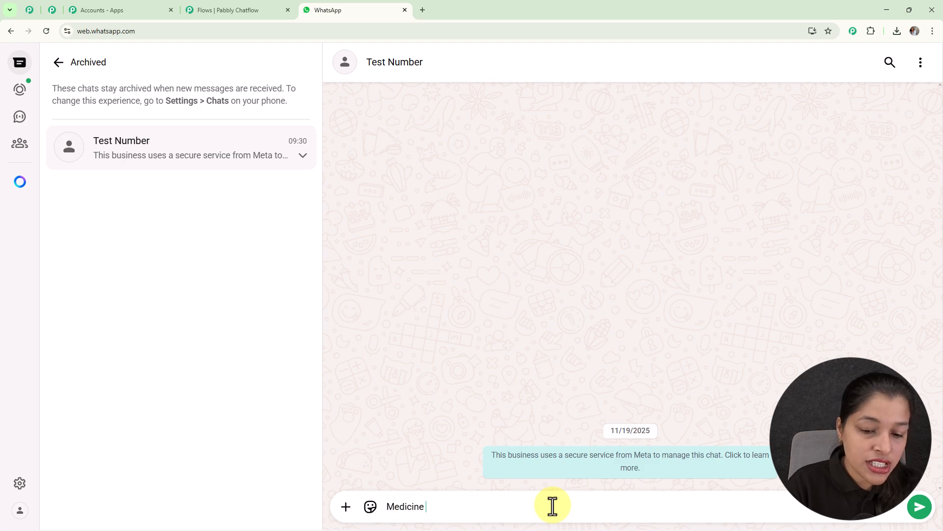
key("Return")
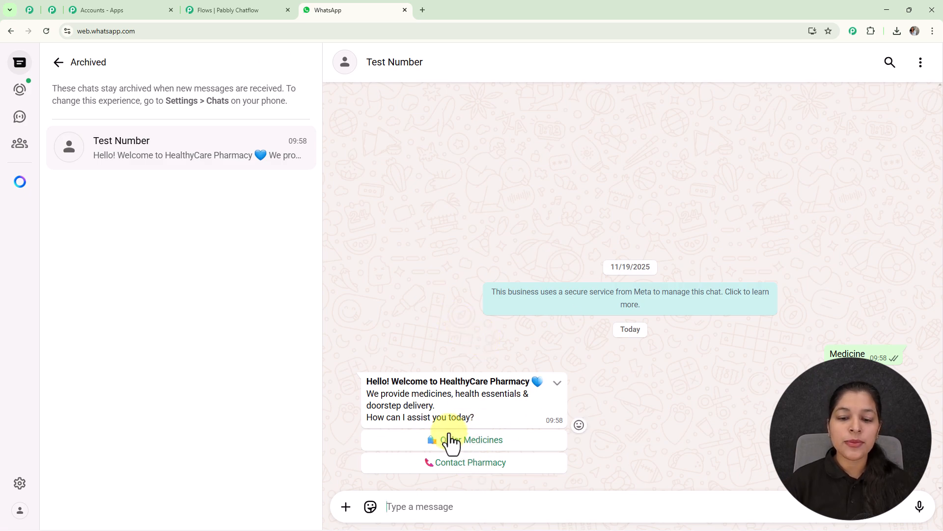
left_click(460, 444)
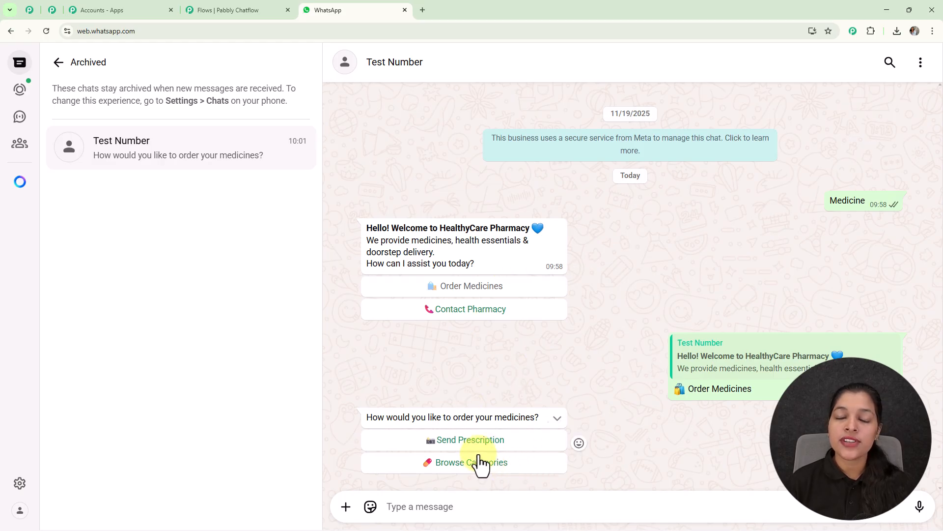
- Choose Send Prescription and send the Prescription image from the Pictures folder to the chatbot
left_click(457, 441)
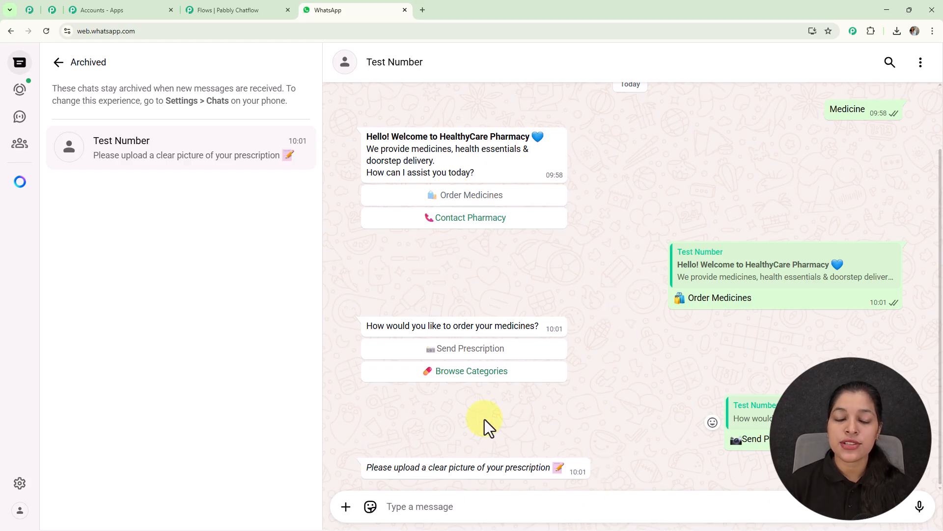
left_click(346, 506)
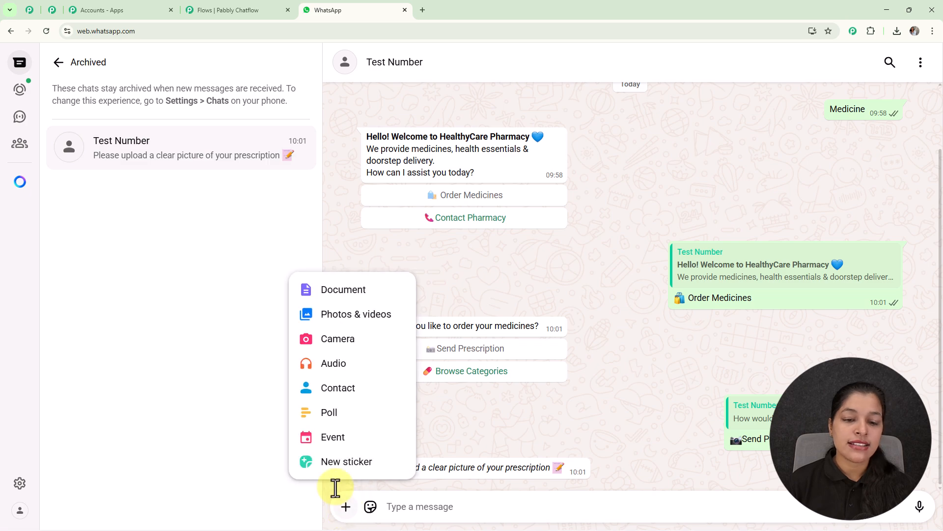
left_click(357, 324)
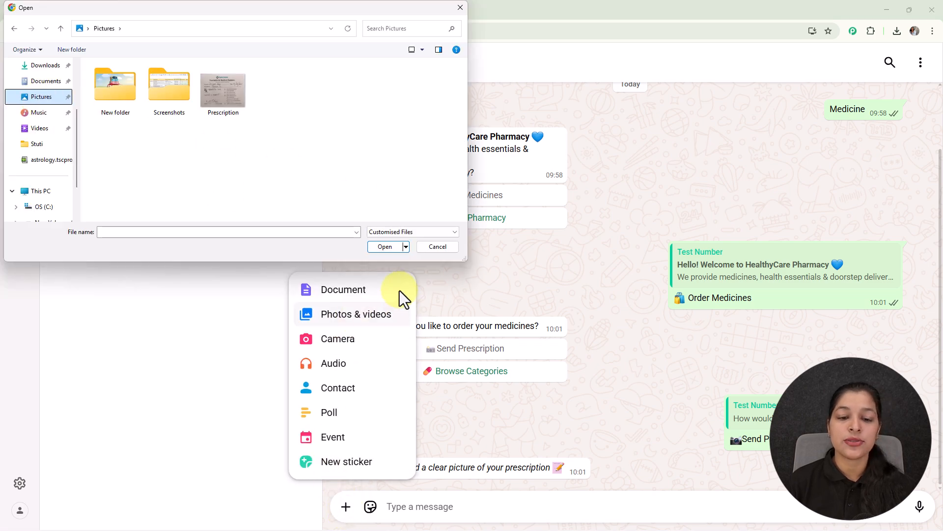
left_click(225, 112)
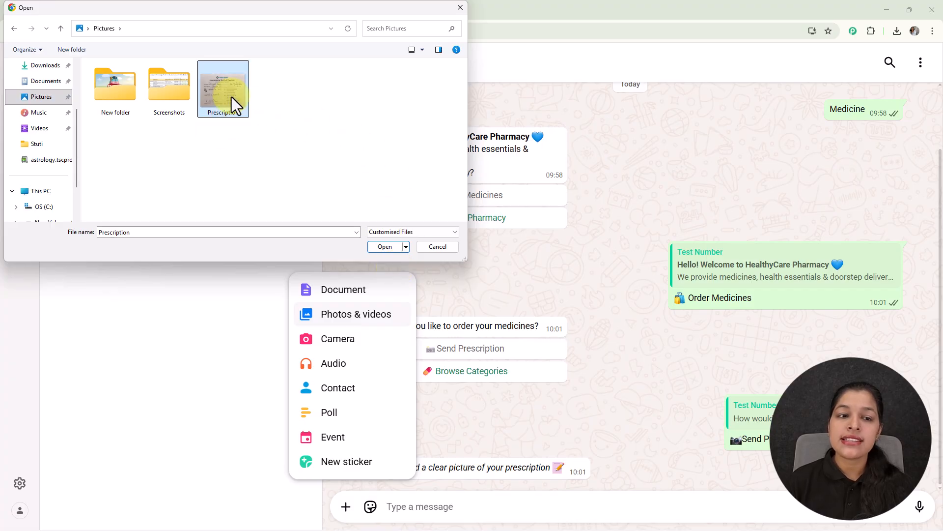
left_click(392, 251)
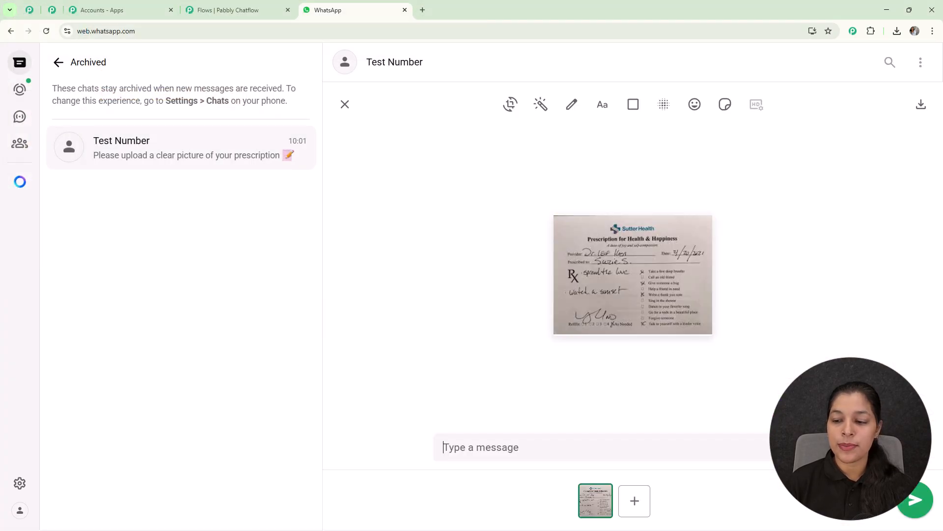
left_click(915, 500)
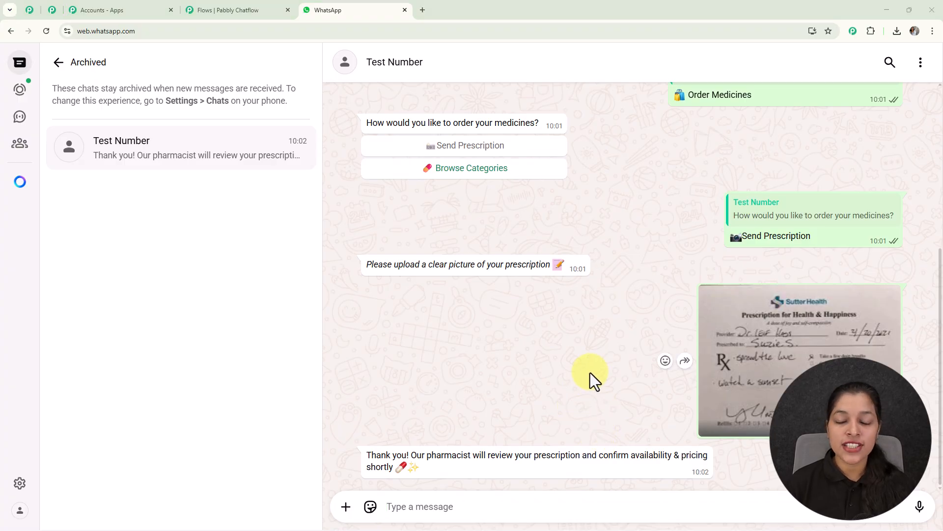
- Choose Browse Categories and send Fever & Cold as the medicine category
left_click(481, 172)
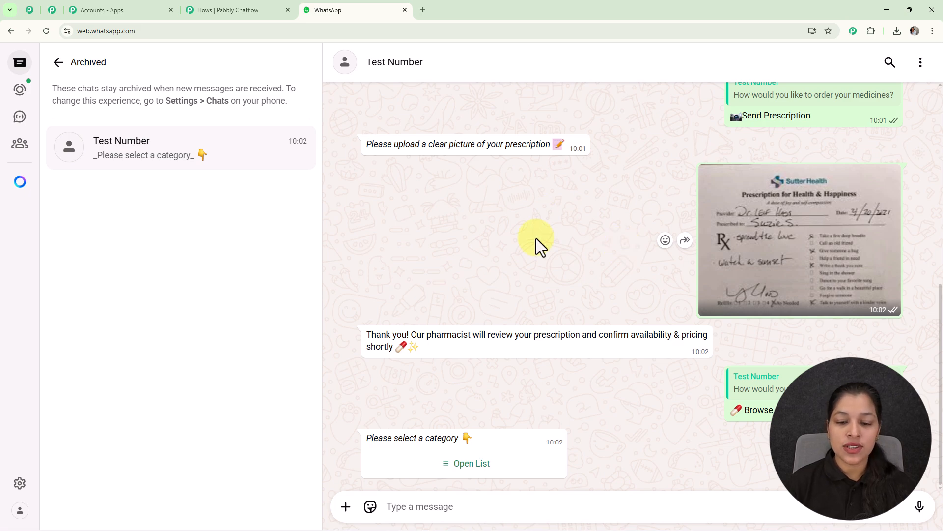
left_click(478, 468)
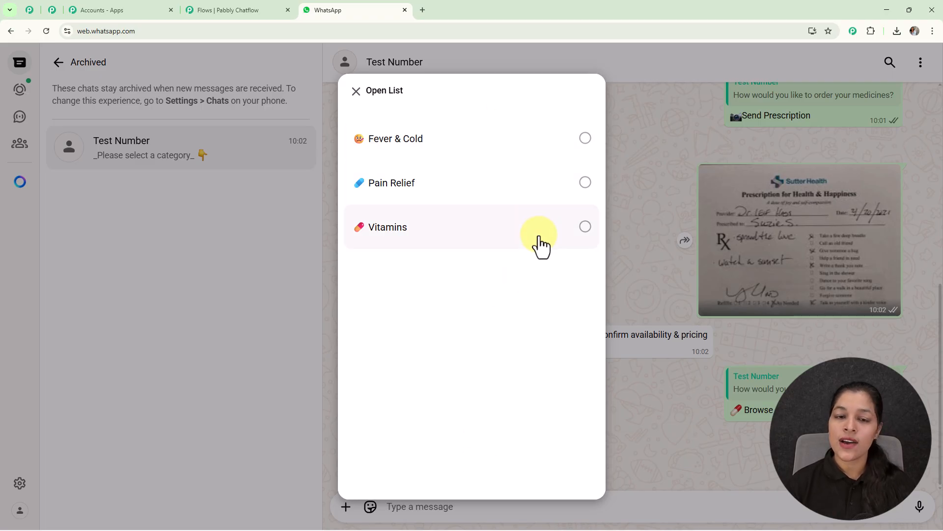
left_click(518, 157)
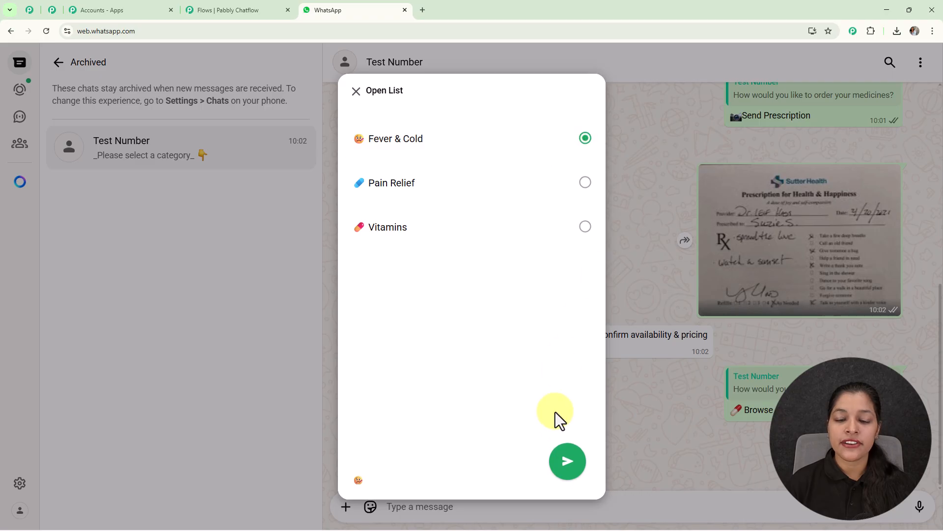
left_click(567, 461)
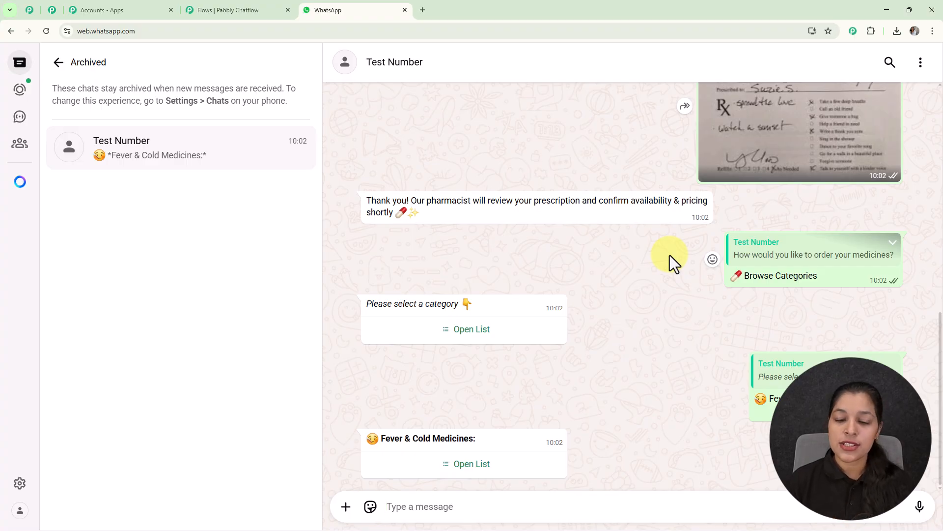
- Select Dolo 650 from the Fever & Cold Medicines list and send the choice
left_click(461, 473)
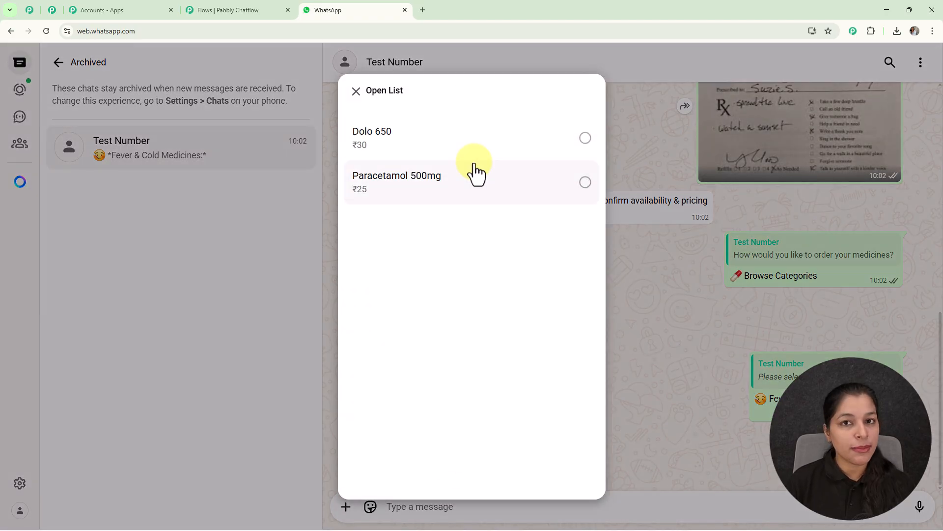
left_click(506, 134)
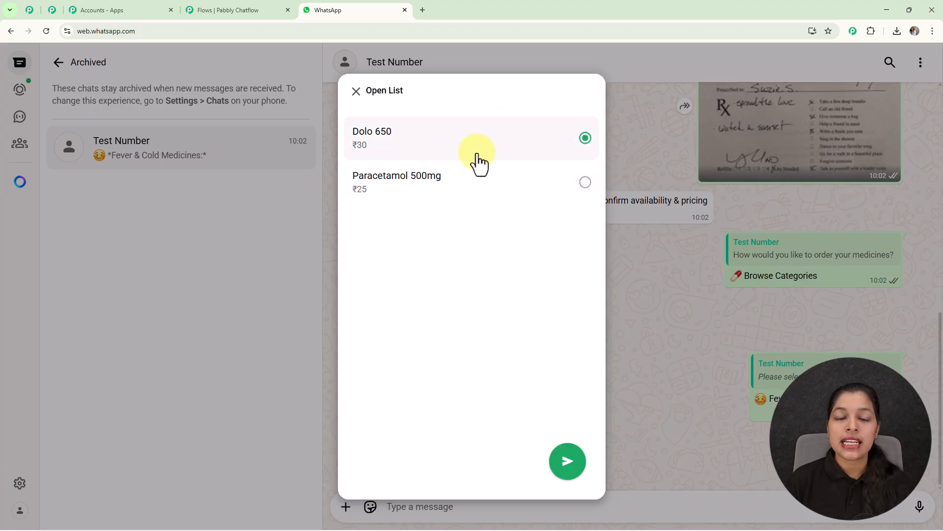
left_click(567, 462)
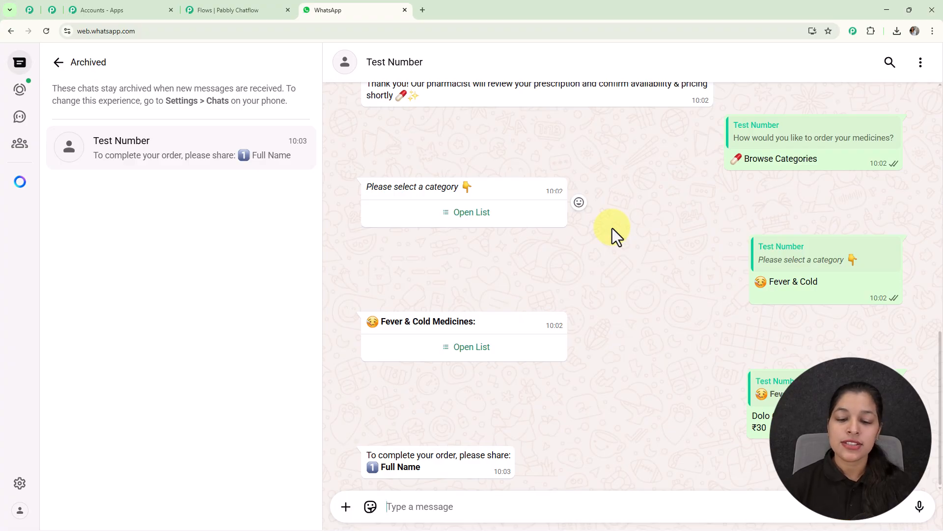
- Answer the chatbot's order questions by sending the customer's full name and delivery address
left_click(492, 500)
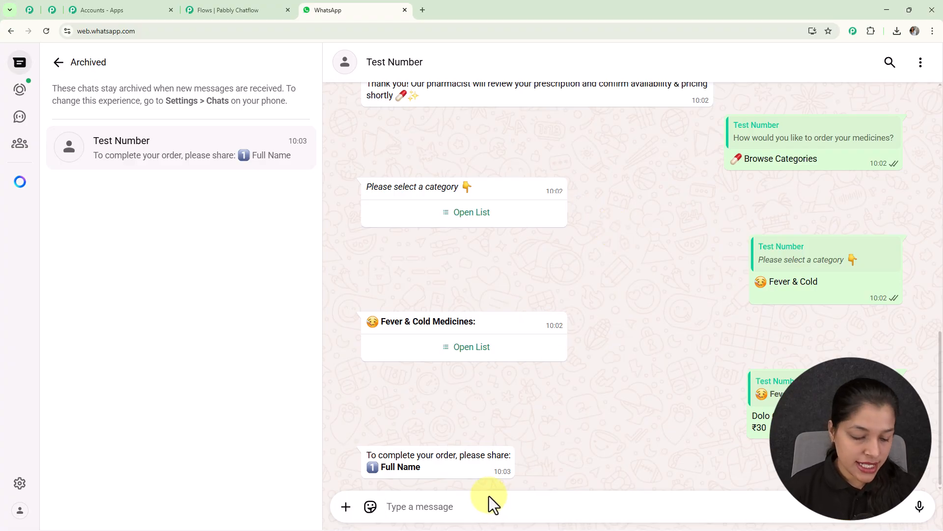
type("Demo User")
key("Return")
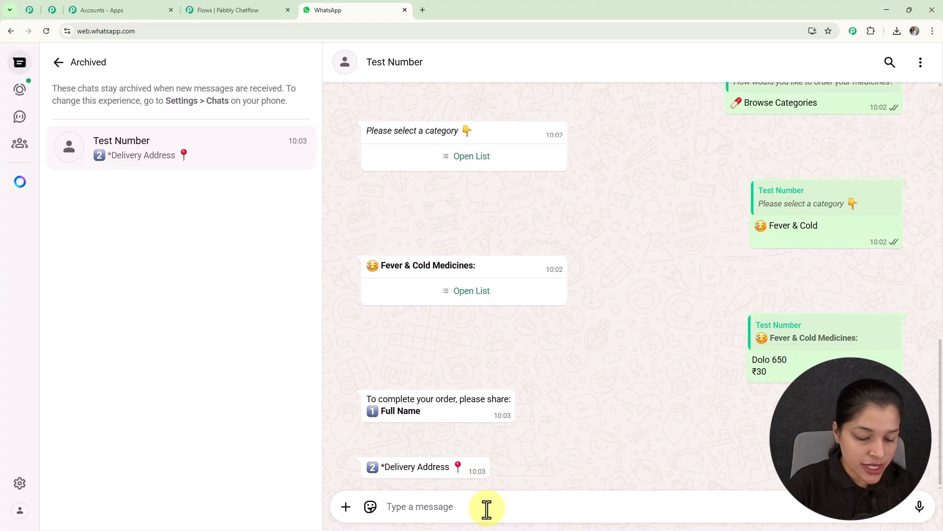
type("Bhopal")
key("Return")
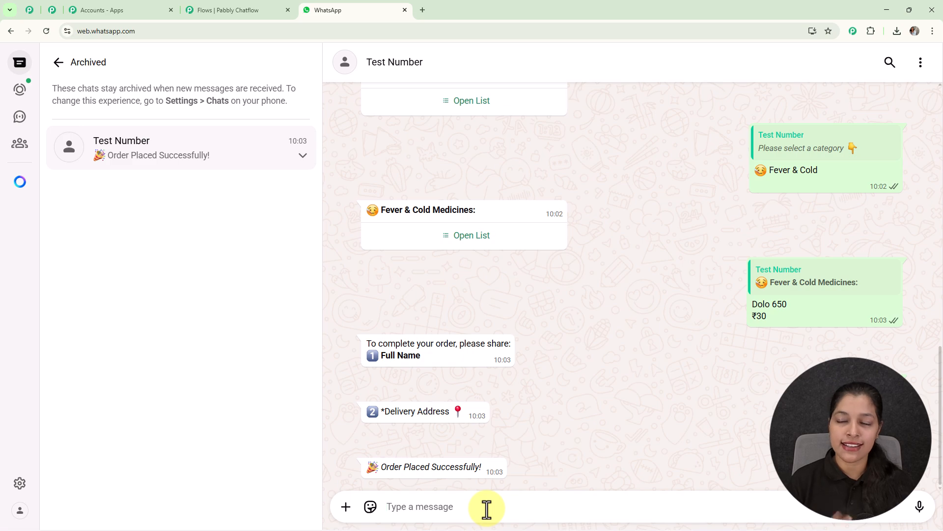
- Go back to the chatbot's welcome message and choose Contact Pharmacy
scroll(596, 370, "up", 15)
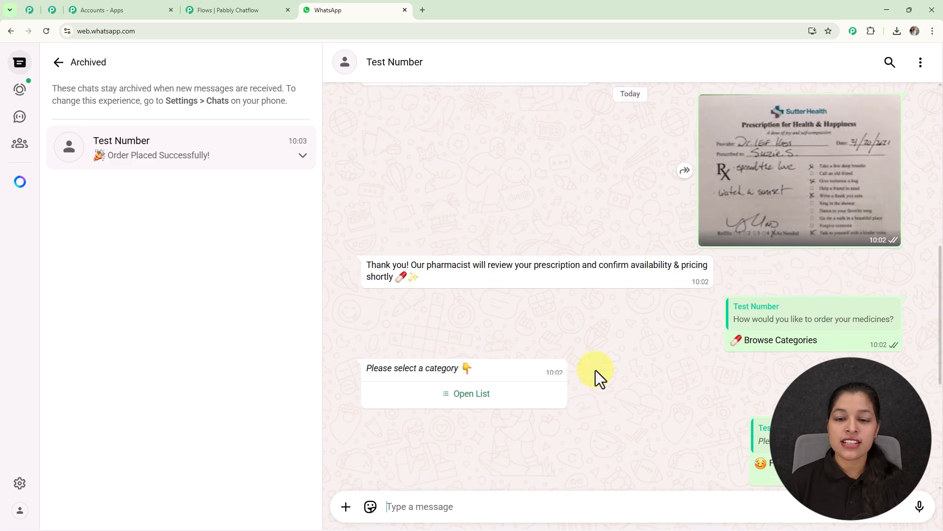
scroll(597, 365, "up", 2)
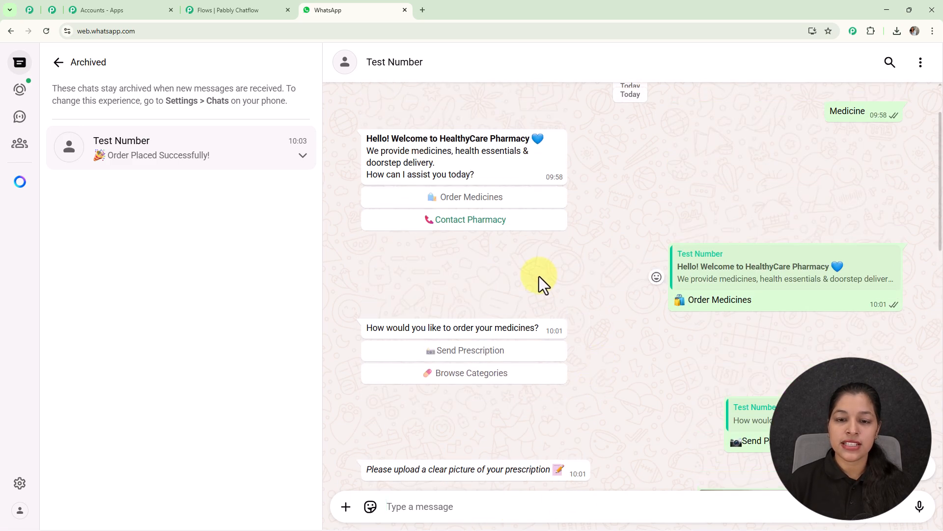
left_click(498, 227)
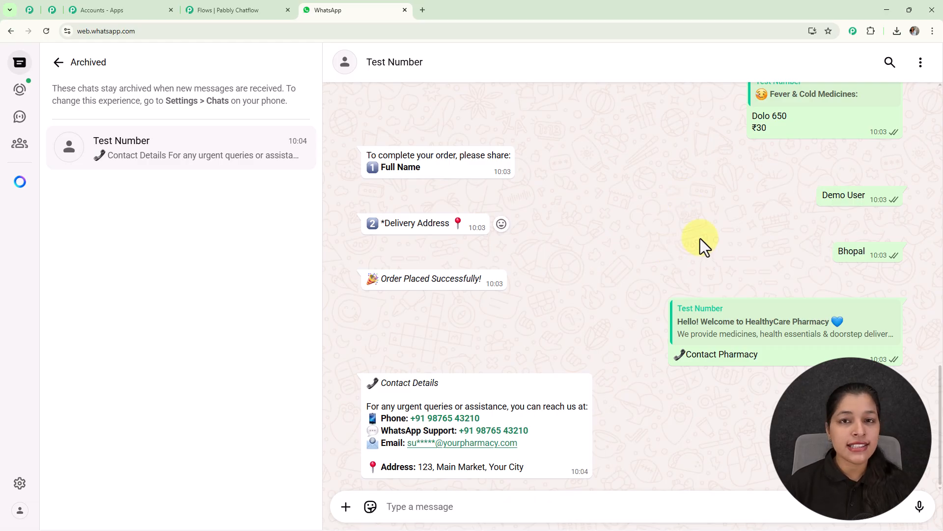
- Open the Pabbly Chatflow website at pabbly.com/chatflow in a new browser tab
left_click(421, 7)
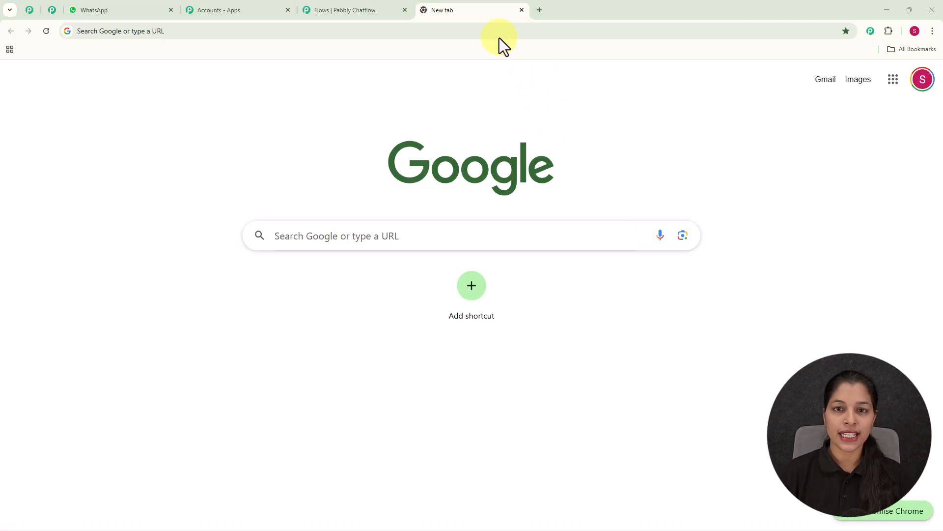
left_click(491, 32)
type("pabbly.com/chatflow")
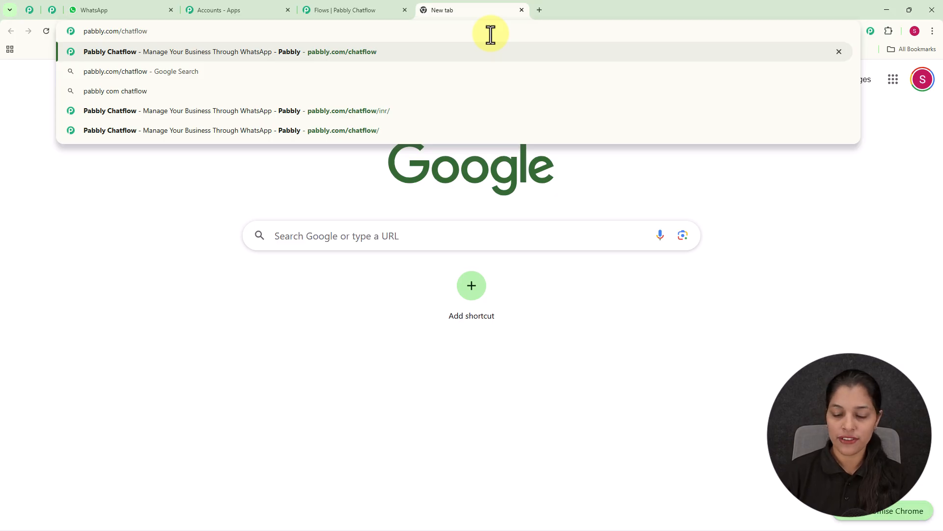
key("Return")
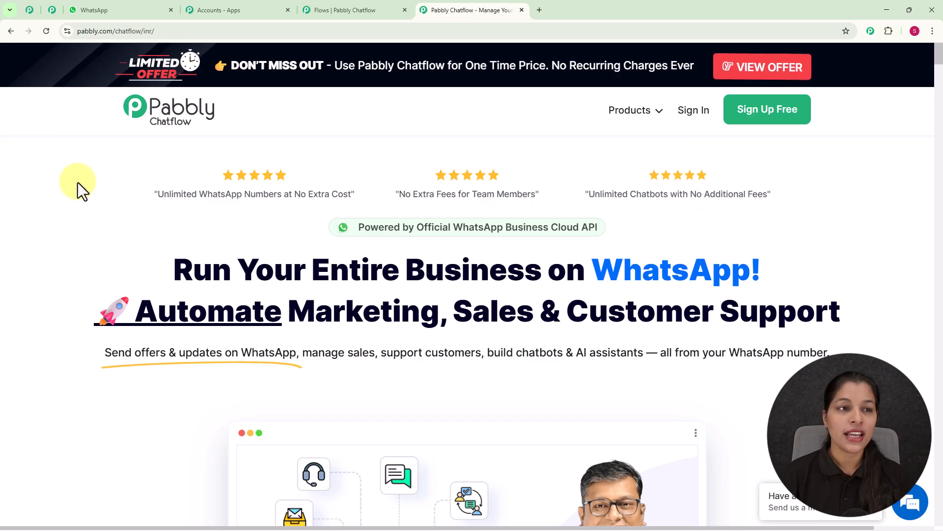
- Look over the Pabbly Community page, including its membership benefits and the option to join
mouse_move(22, 36)
left_click(31, 14)
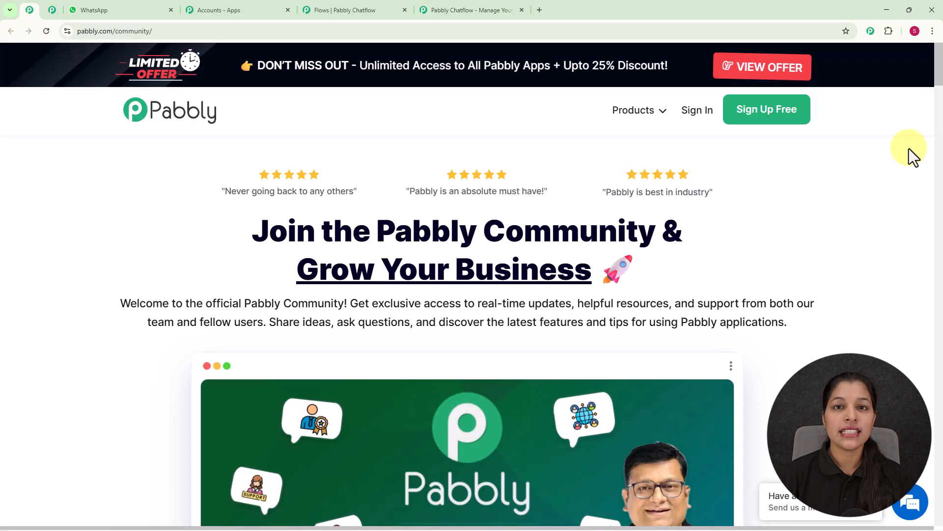
scroll(884, 164, "down", 7)
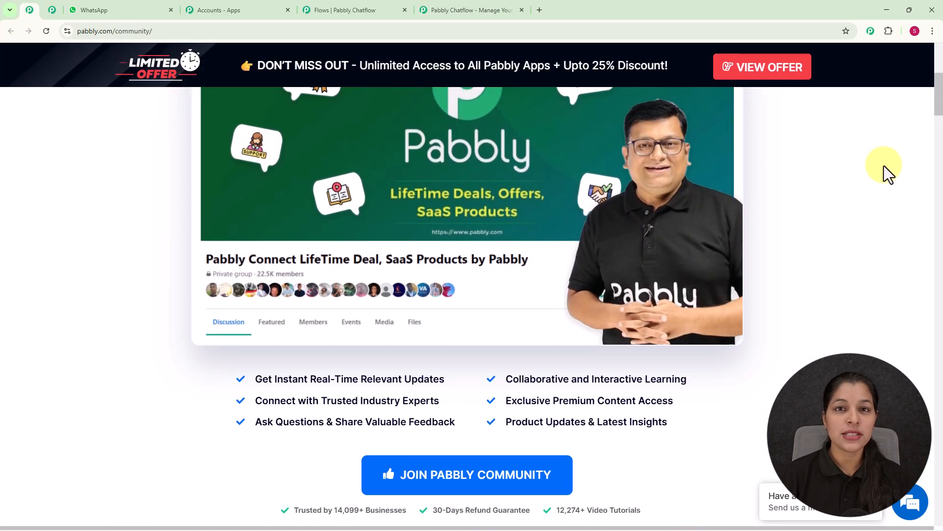
scroll(884, 166, "down", 1)
middle_click(884, 166)
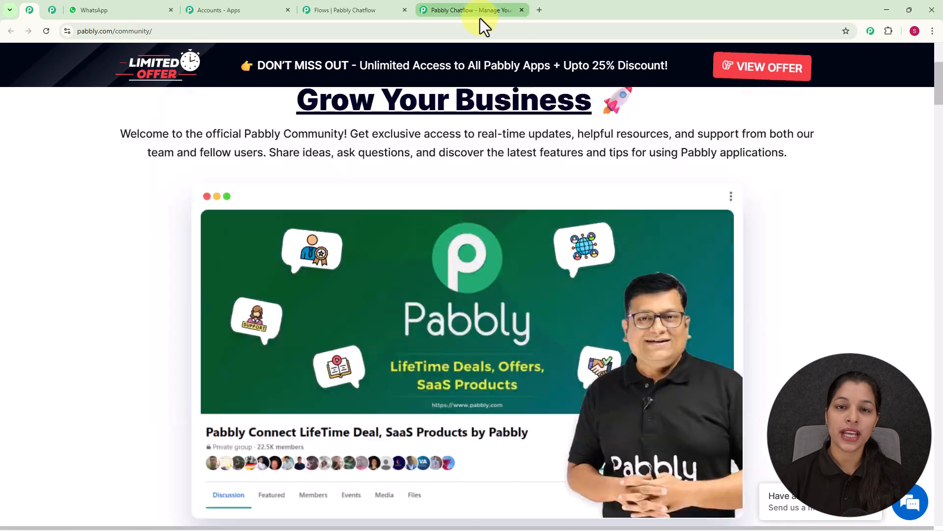
- Return to the Pabbly Chatflow website and dismiss the limited-offer pop-up
left_click(480, 15)
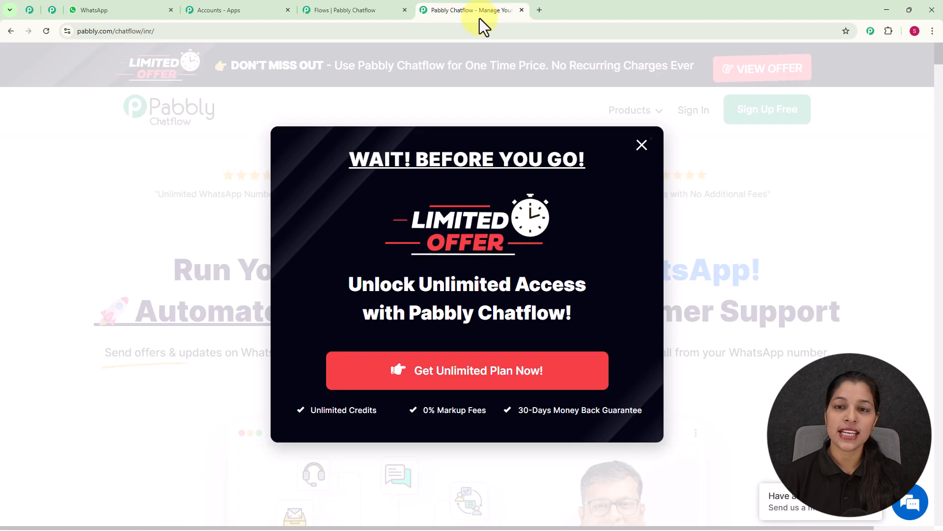
left_click(641, 145)
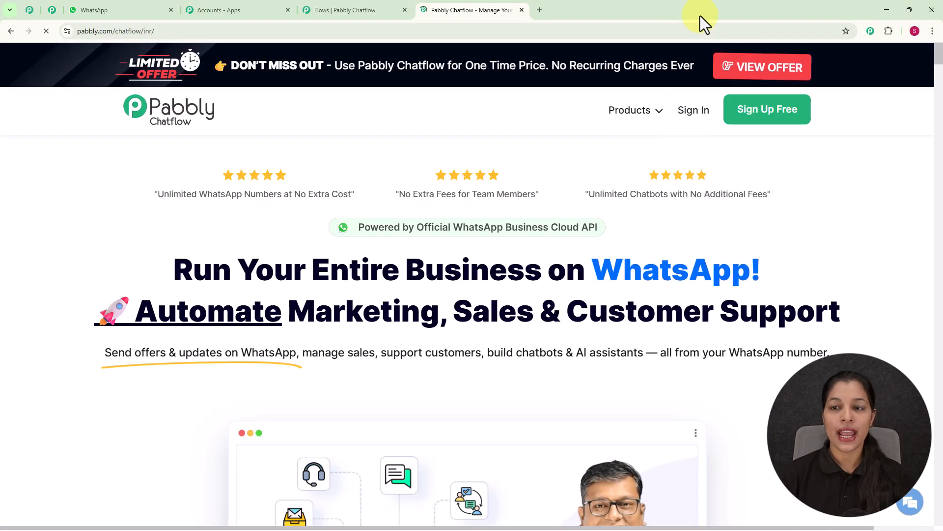
- Sign in to the Pabbly account and open the Pabbly Chatflow app from the list of all apps
left_click(690, 117)
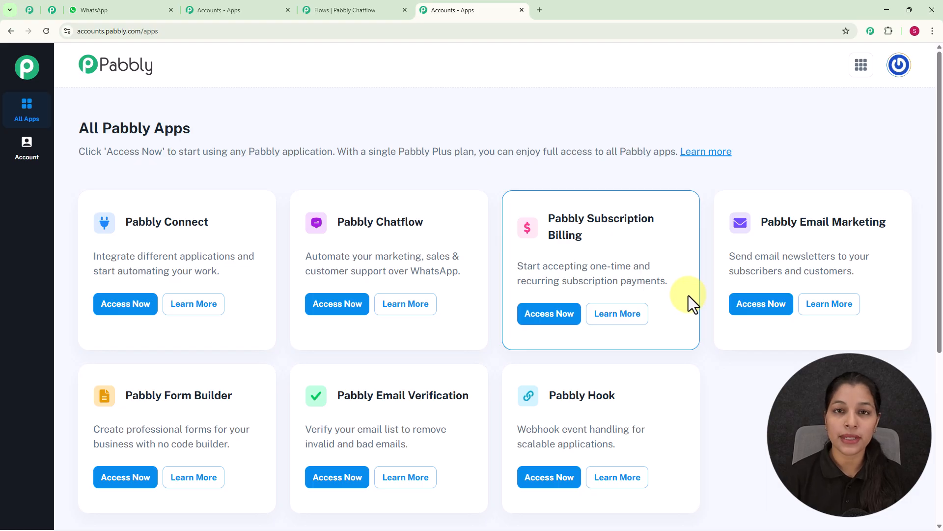
scroll(688, 296, "down", 2)
scroll(688, 296, "down", 1)
scroll(687, 296, "up", 1)
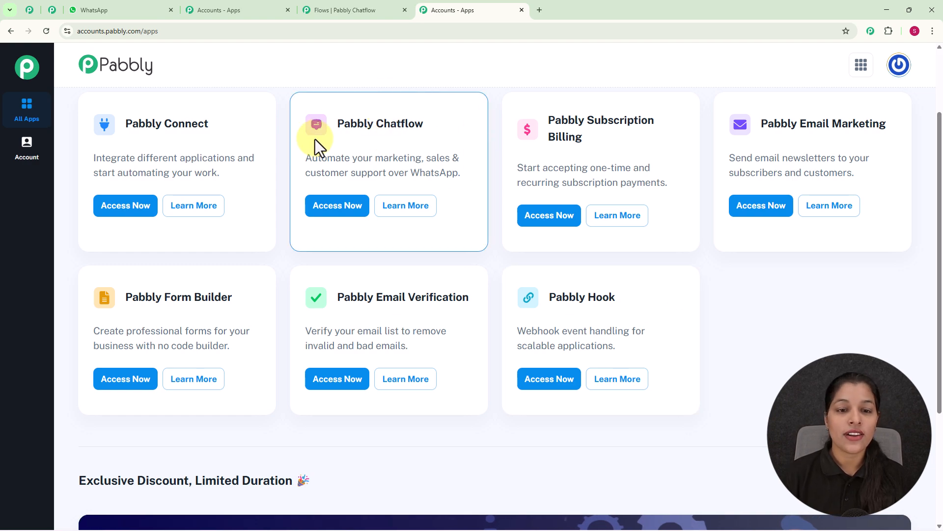
left_click(332, 205)
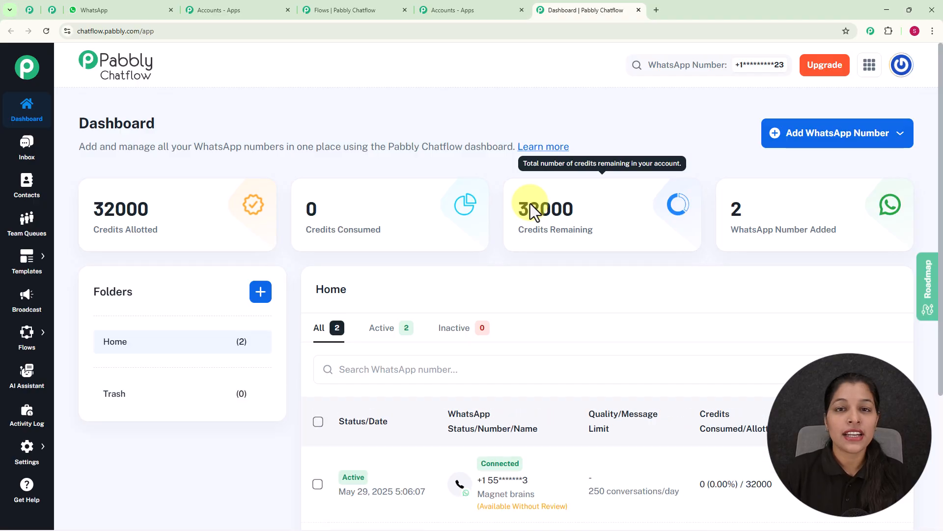
- Look over the Chatflow dashboard, its list of WhatsApp numbers and the option to add a WhatsApp number
scroll(530, 204, "down", 3)
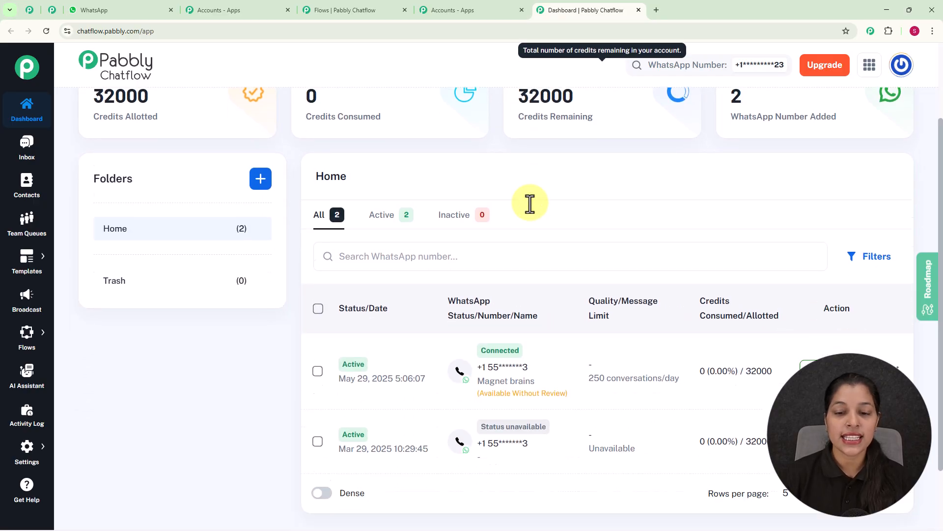
scroll(535, 302, "up", 3)
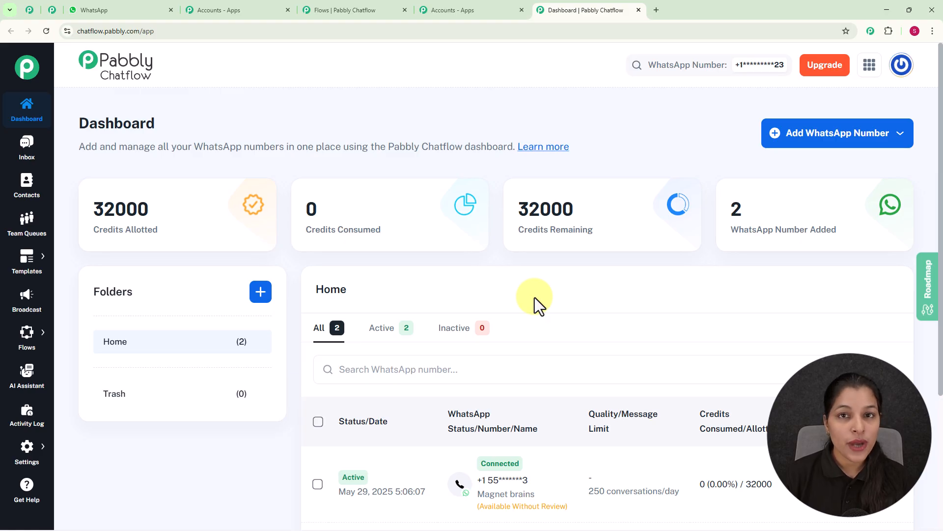
left_click(798, 132)
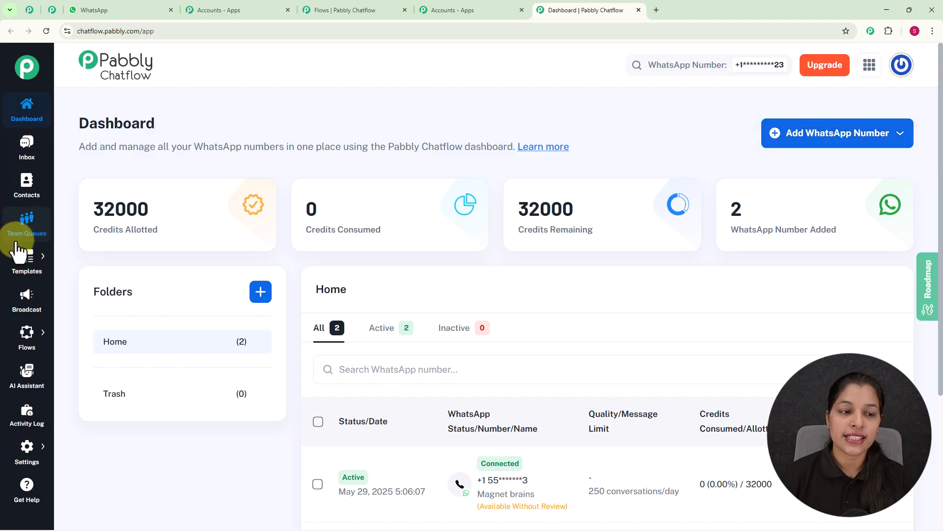
- Create a new flow in the Flow Builder and name it "WhatsApp Chatbot for Your Medical Pharmacy"
mouse_move(24, 458)
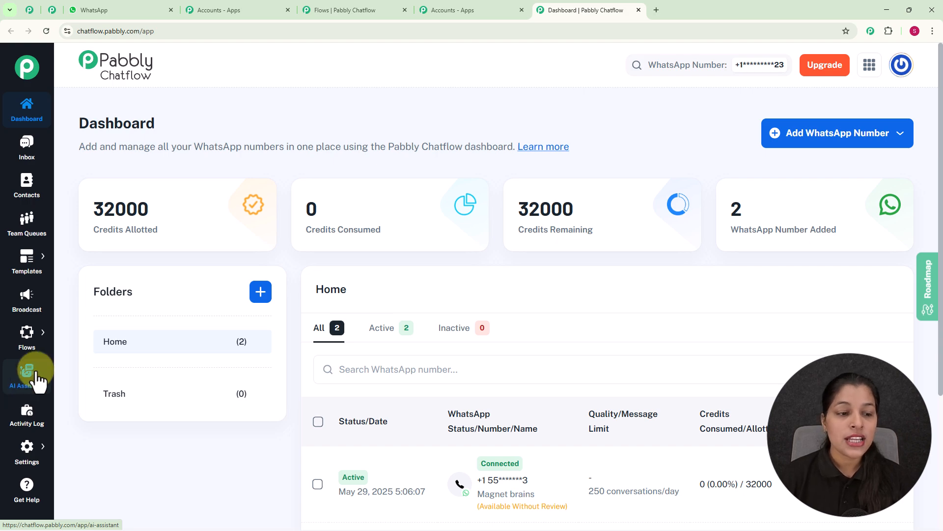
mouse_move(29, 340)
left_click(74, 328)
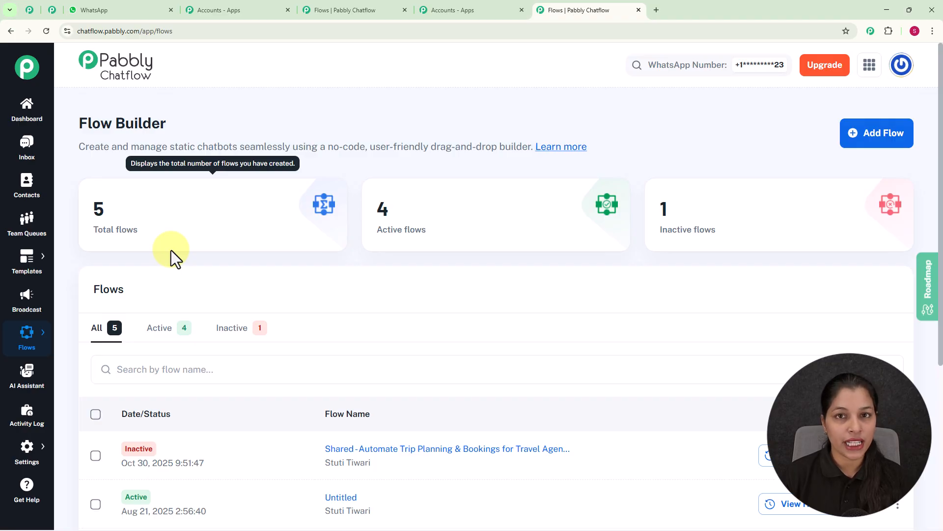
mouse_move(663, 224)
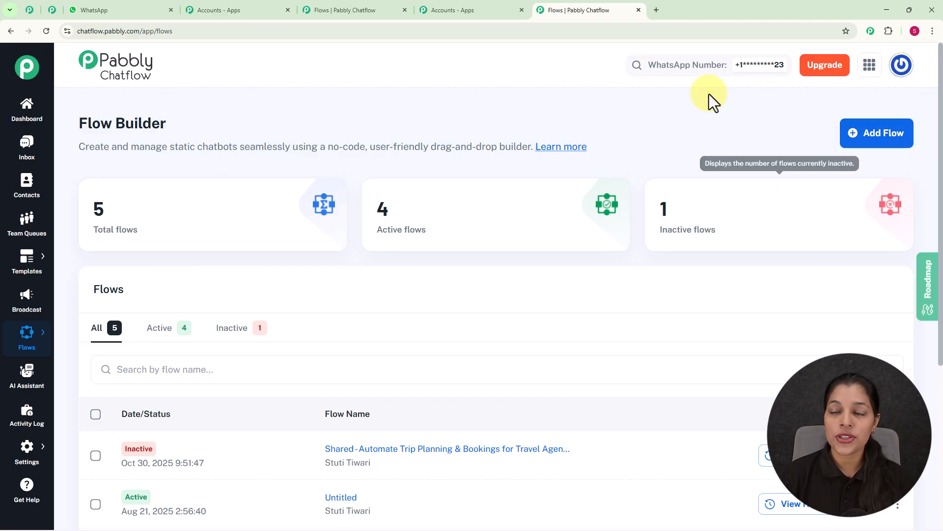
left_click(853, 141)
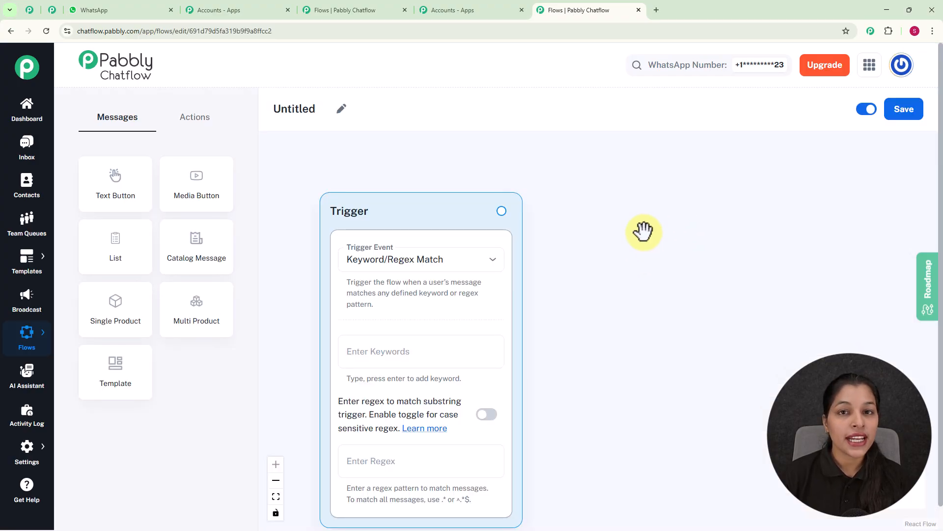
left_click(343, 115)
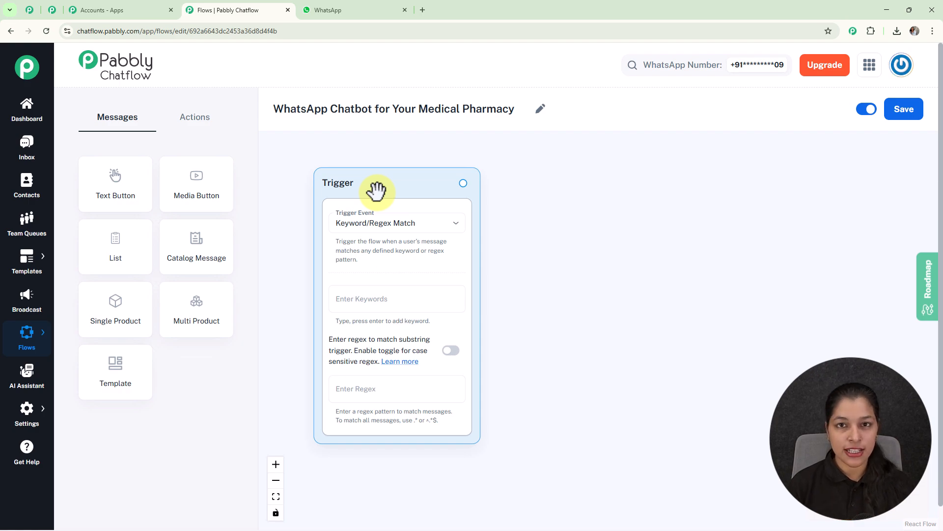
- Review the trigger events, keep Keyword/Regex Match for the flow's trigger and add the keyword "Medicine"
left_click(388, 223)
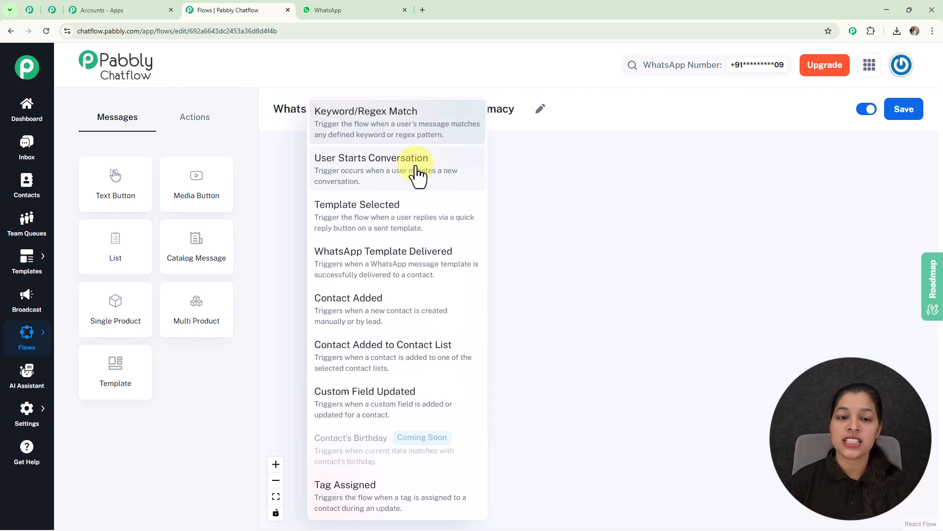
left_click(592, 246)
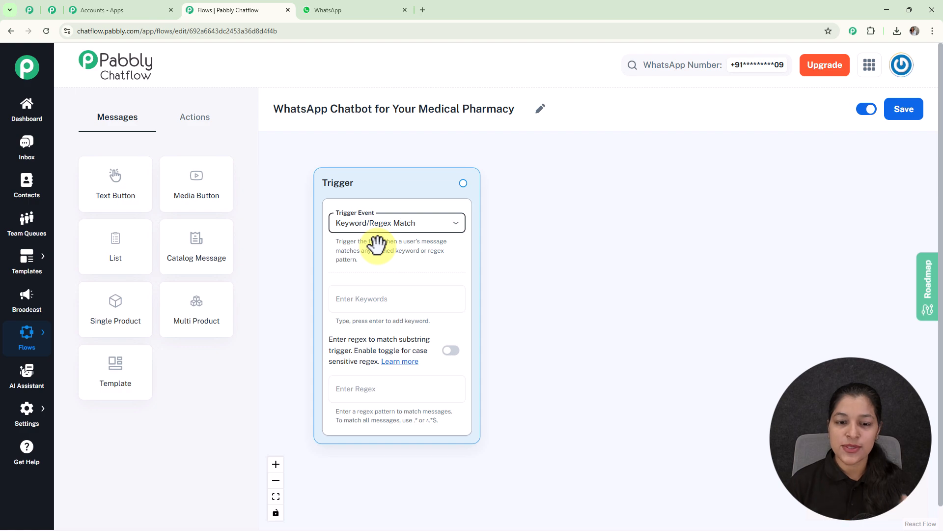
left_click(362, 294)
scroll(362, 294, "up", 2)
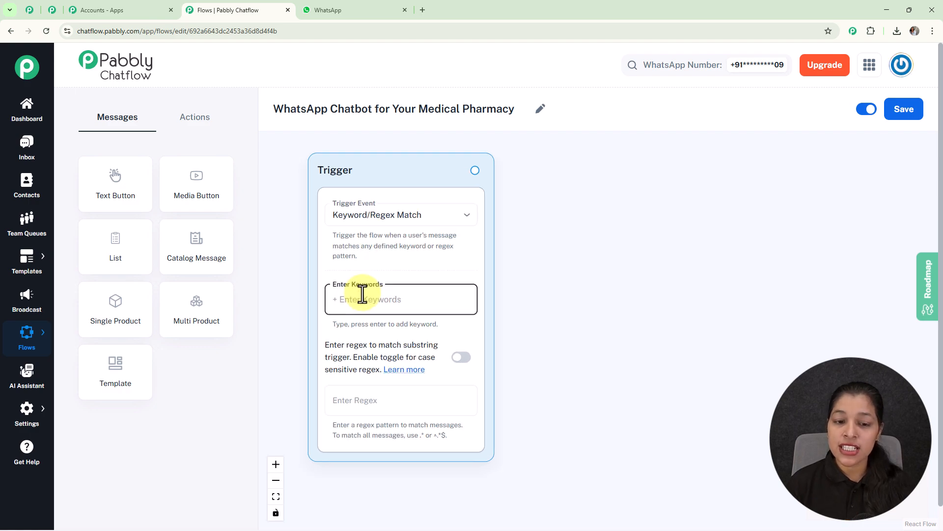
type("M")
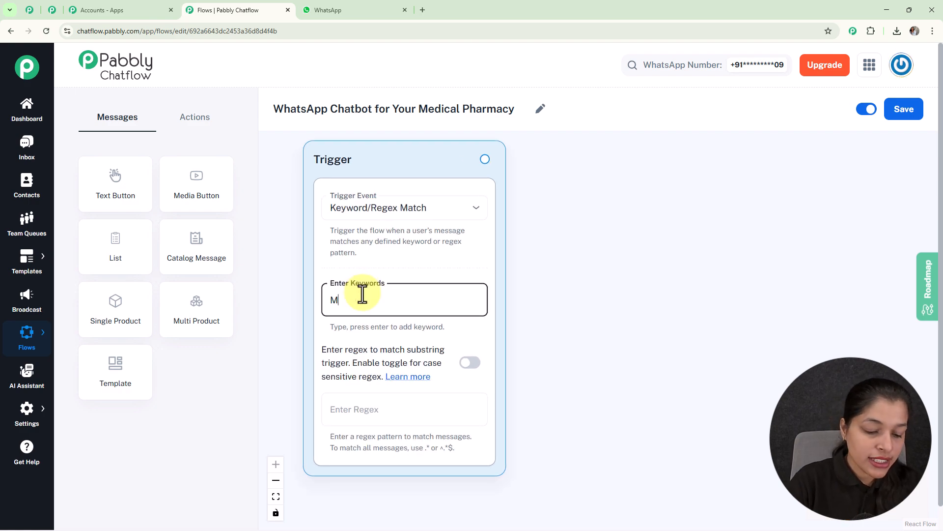
type("edicine")
key("Return")
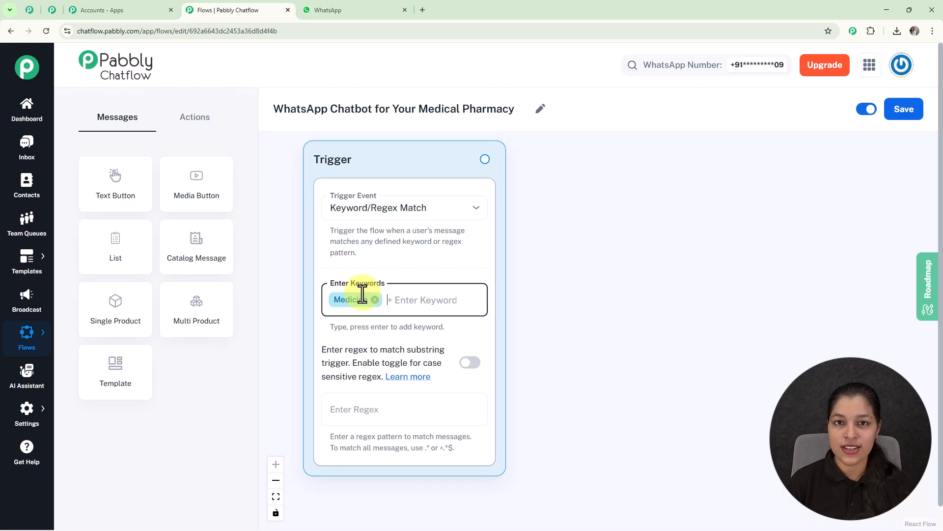
left_click(377, 409)
type("[\\s\\S]+")
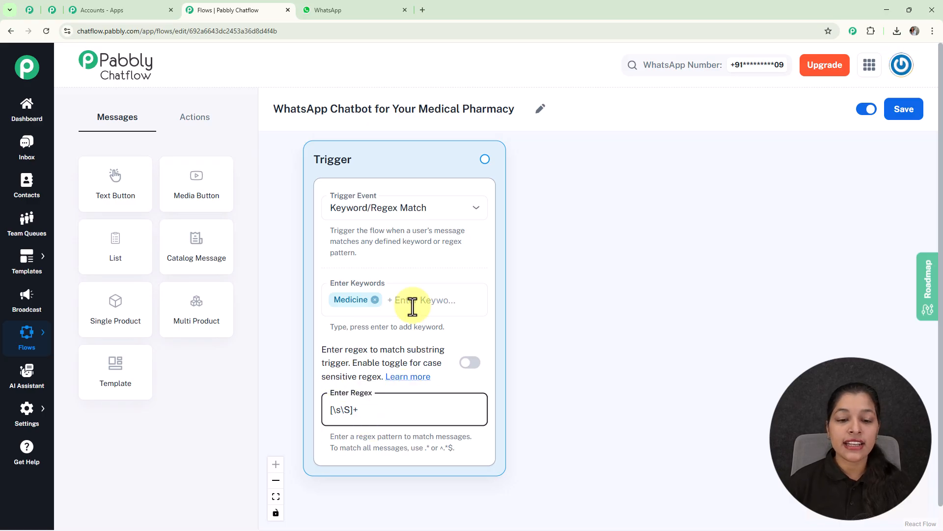
key("BackSpace")
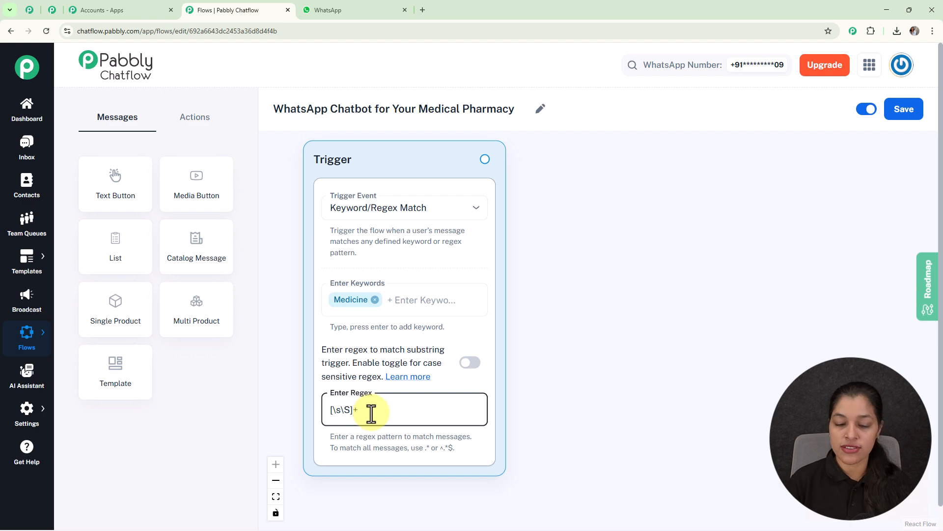
key("BackSpace")
key("BackSpace")
key("BackSpace")
key("BackSpace")
key("BackSpace")
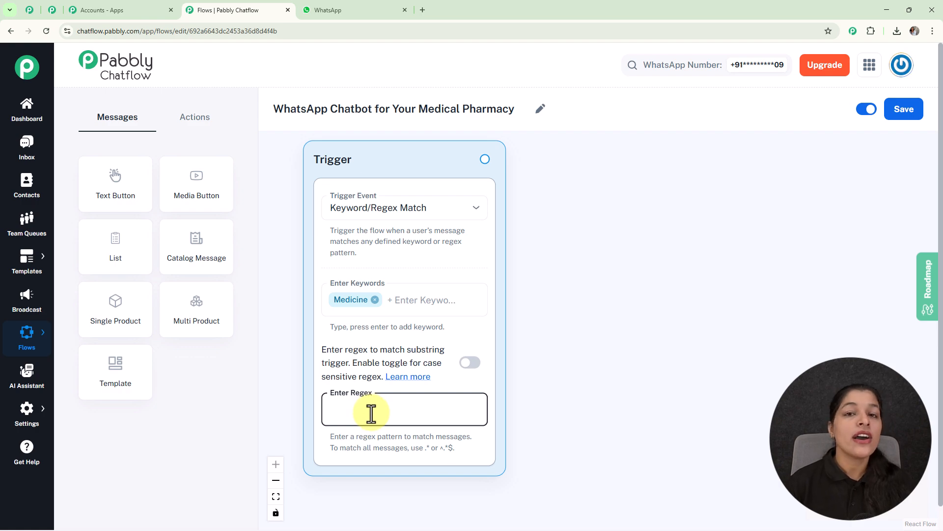
left_click(544, 259)
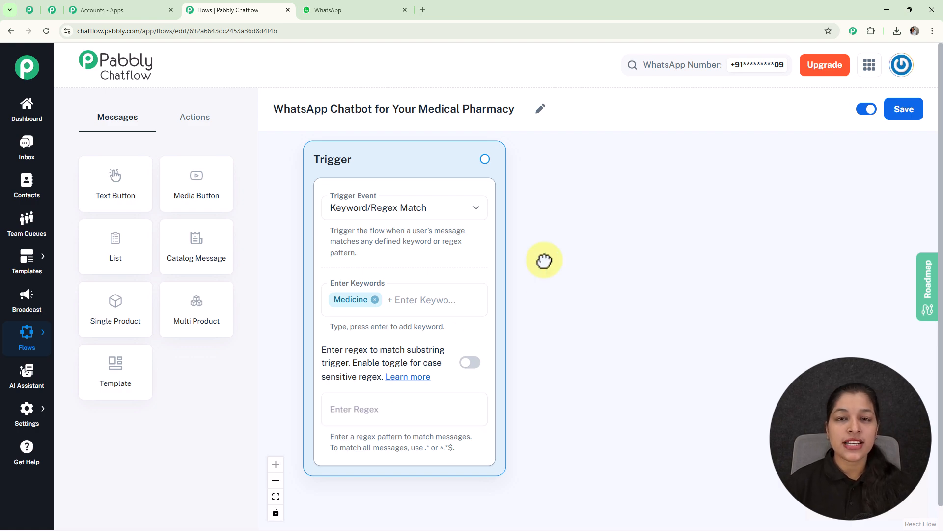
- Connect a Text Button node to the trigger with the HealthyCare Pharmacy welcome message ending in "How can I assist you today?"
scroll(544, 260, "down", 1)
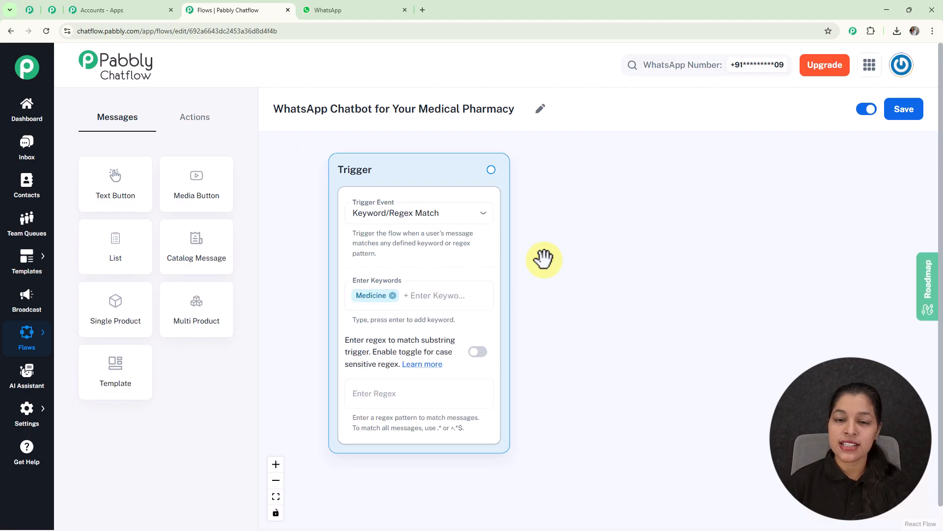
left_click_drag(491, 169, 541, 242)
left_click(598, 272)
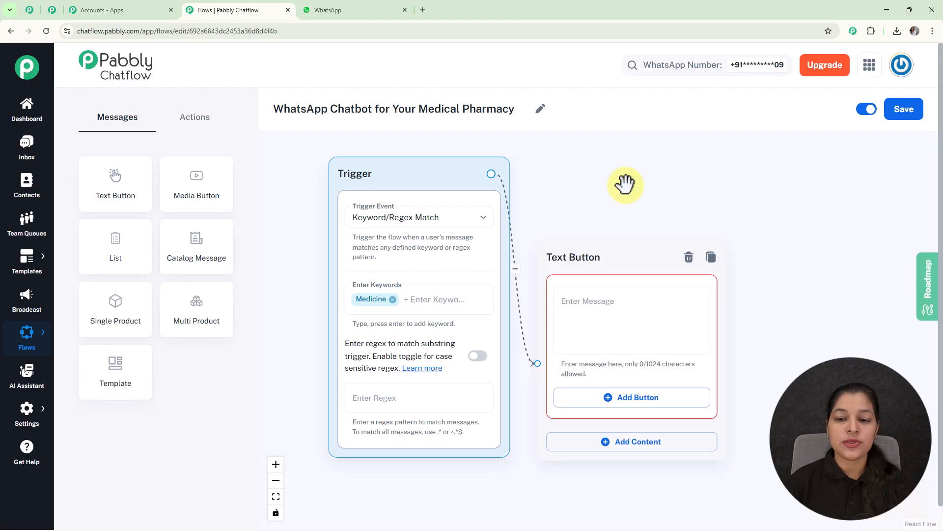
scroll(626, 185, "down", 3)
left_click_drag(626, 185, 537, 166)
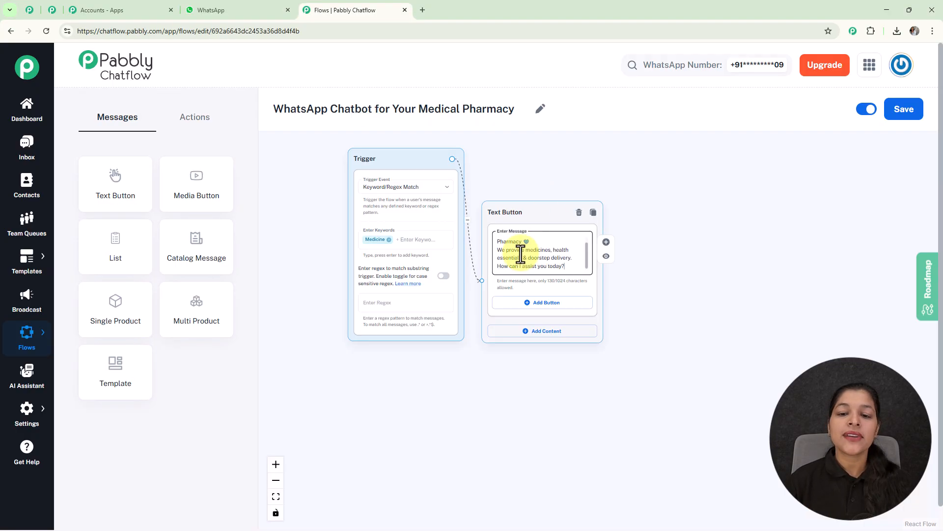
- Add the reply buttons "Order Medicines" and "Contact Pharmacy" to the welcome message
scroll(518, 249, "up", 3)
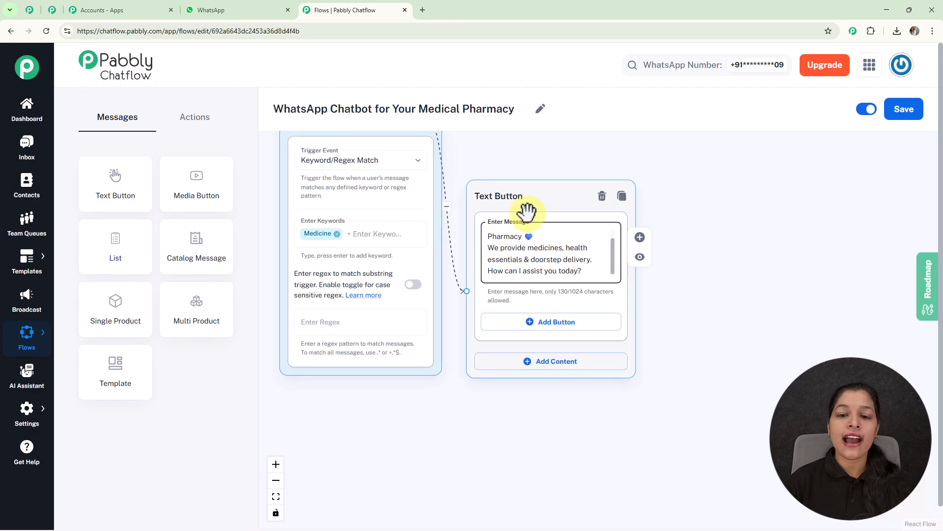
left_click_drag(528, 192, 525, 170)
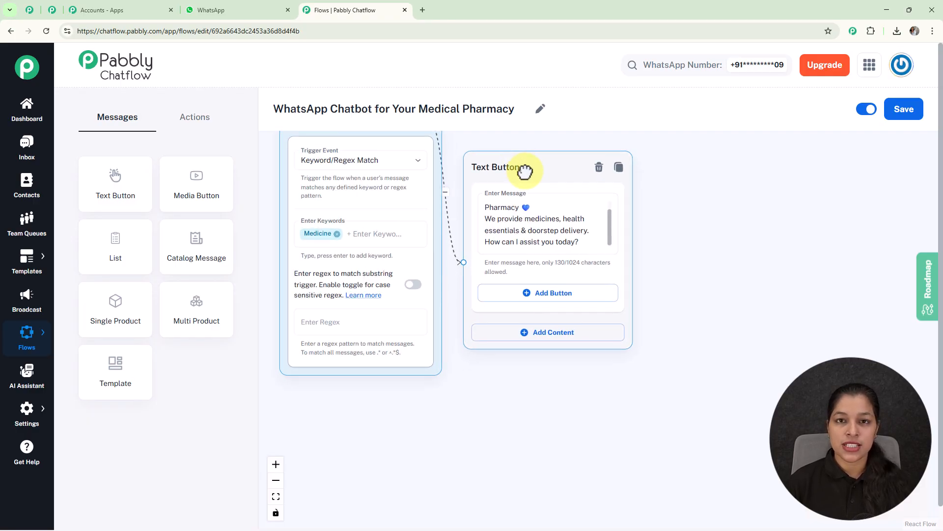
left_click(549, 299)
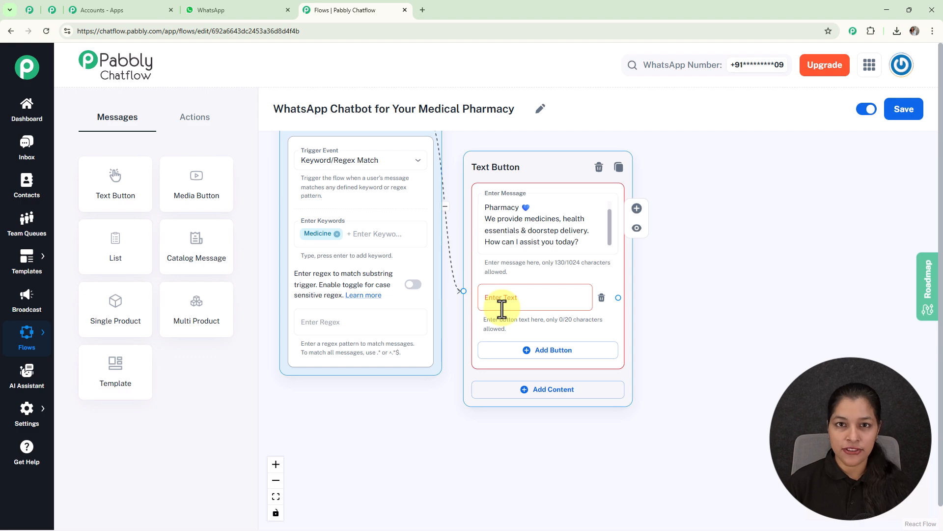
left_click(534, 352)
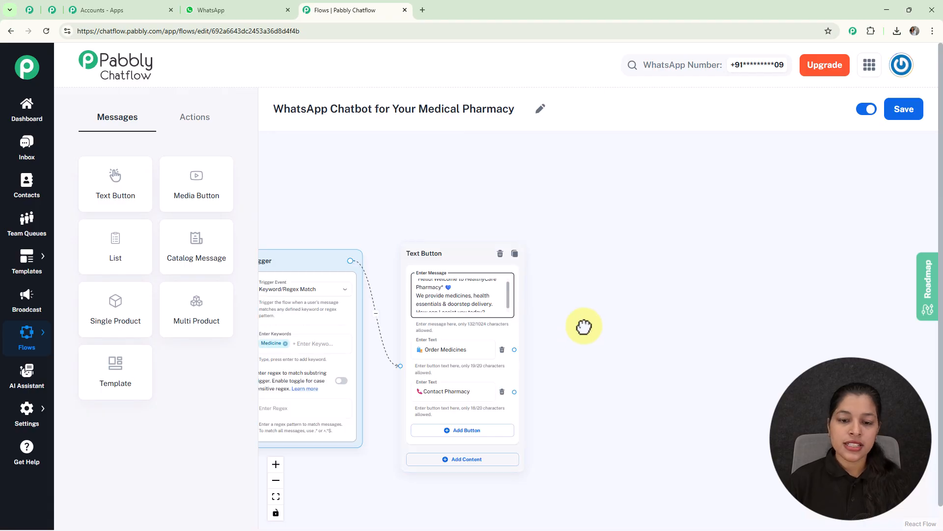
- Connect a Text Button node to Order Medicines asking "How would you like to order your medicines?" with buttons "Send Prescription" and "Browse Categories"
scroll(506, 305, "down", 3)
scroll(543, 302, "up", 3)
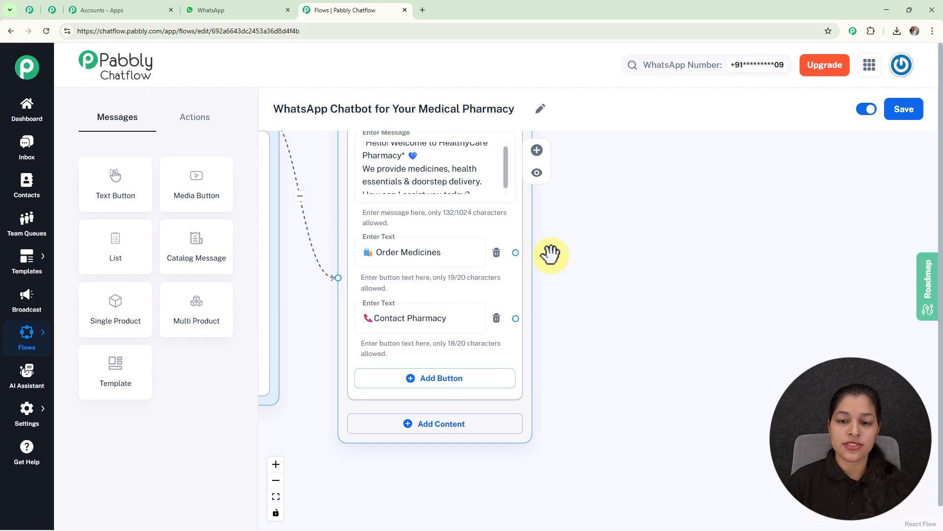
left_click_drag(535, 253, 595, 173)
left_click(587, 190)
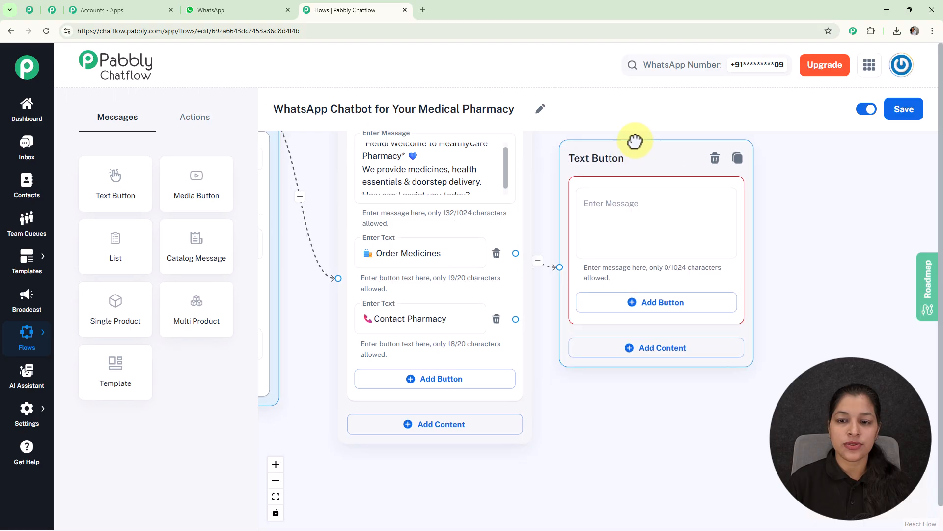
left_click(666, 264)
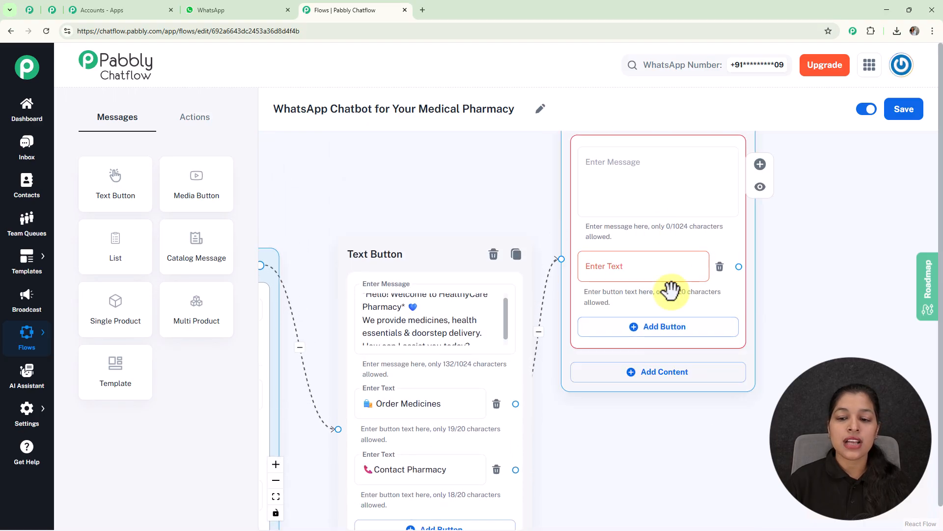
left_click(658, 332)
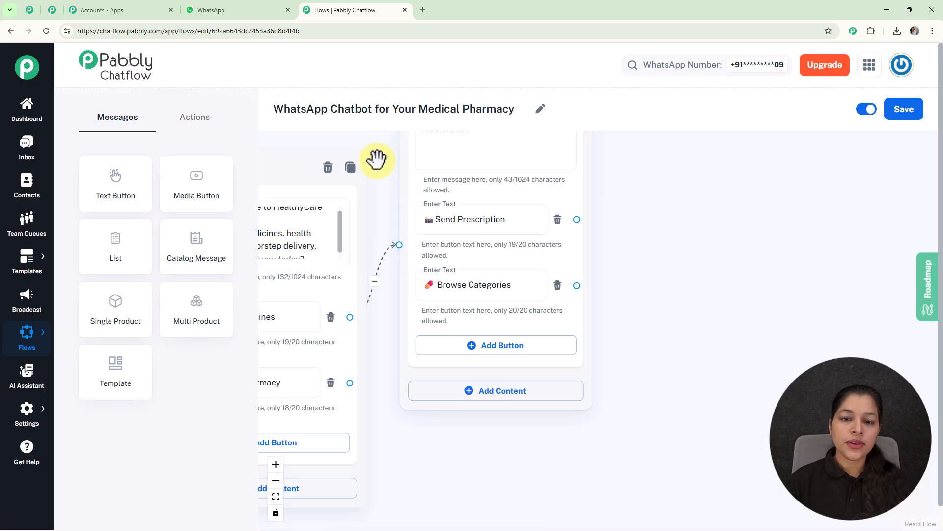
left_click_drag(375, 158, 378, 251)
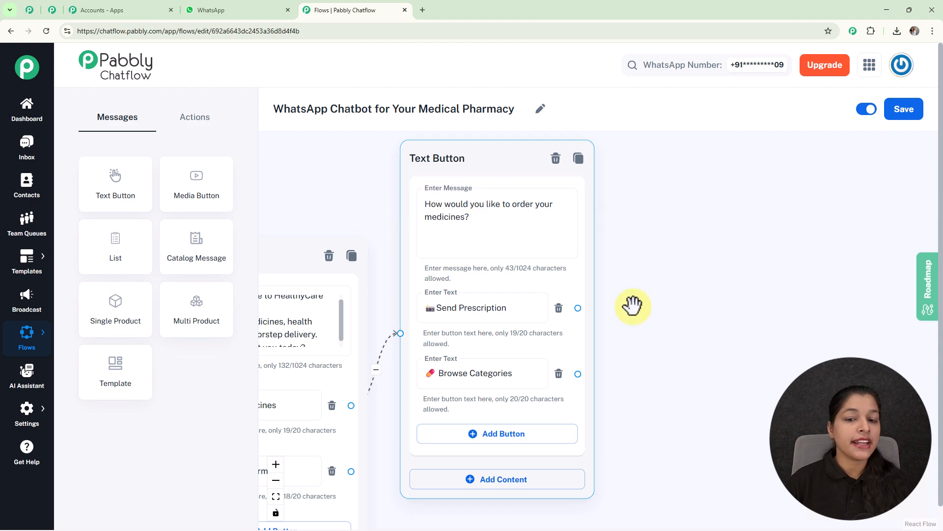
- Add an Ask Media action node to the flow beside the message asking how to order medicines
scroll(634, 275, "down", 2)
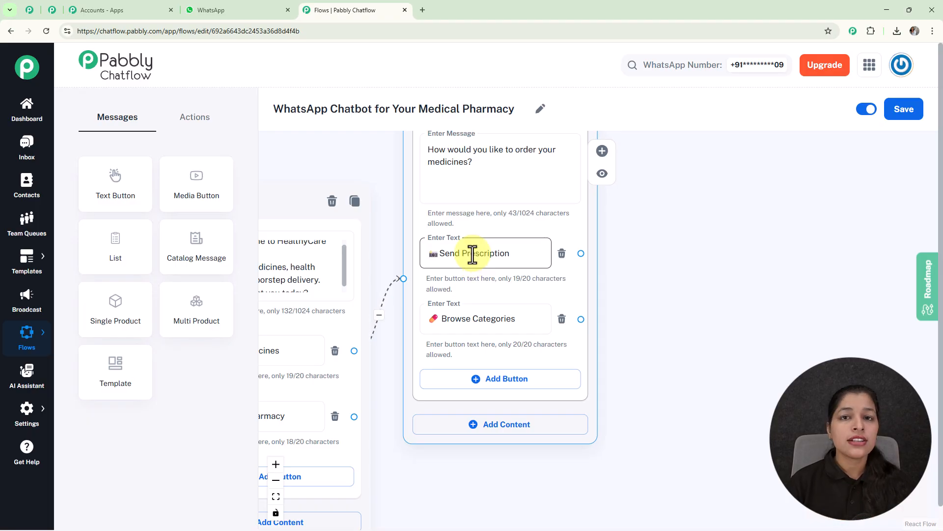
left_click(195, 122)
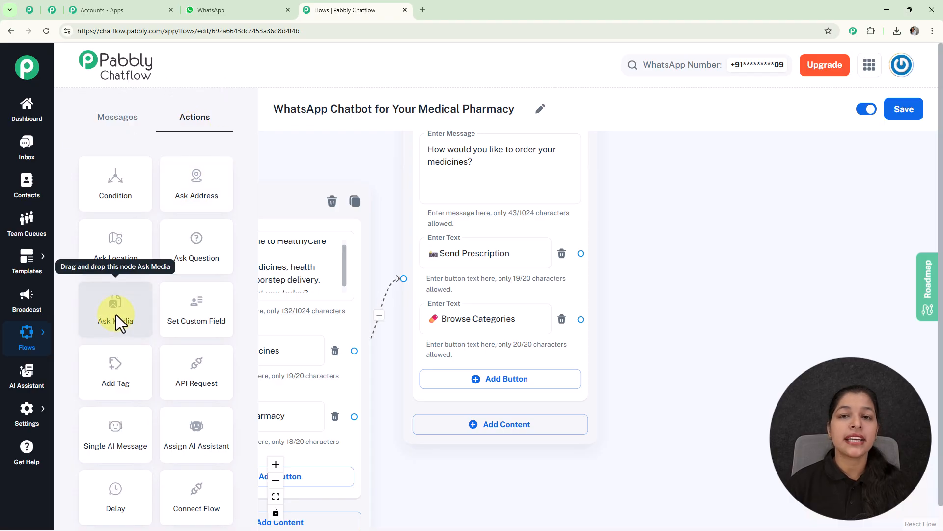
left_click_drag(116, 315, 711, 116)
left_click_drag(631, 268, 595, 229)
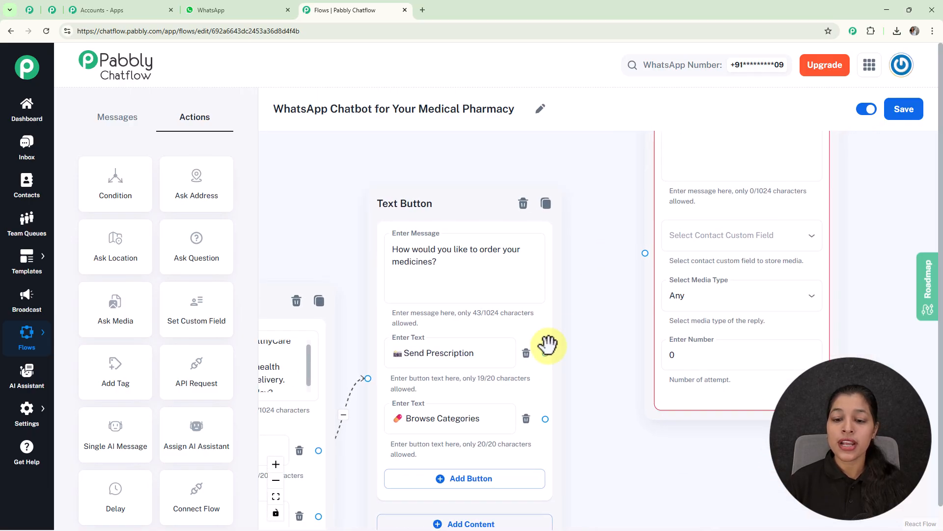
- Connect the Send Prescription button to the Media Question node and enter the message "Please upload a clear picture of your prescription 📝"
left_click_drag(545, 352, 644, 247)
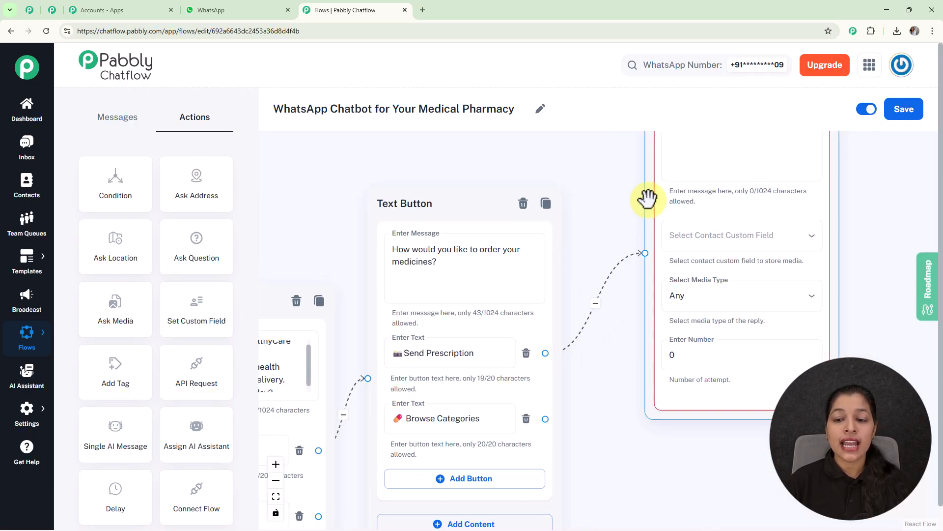
left_click_drag(646, 200, 611, 202)
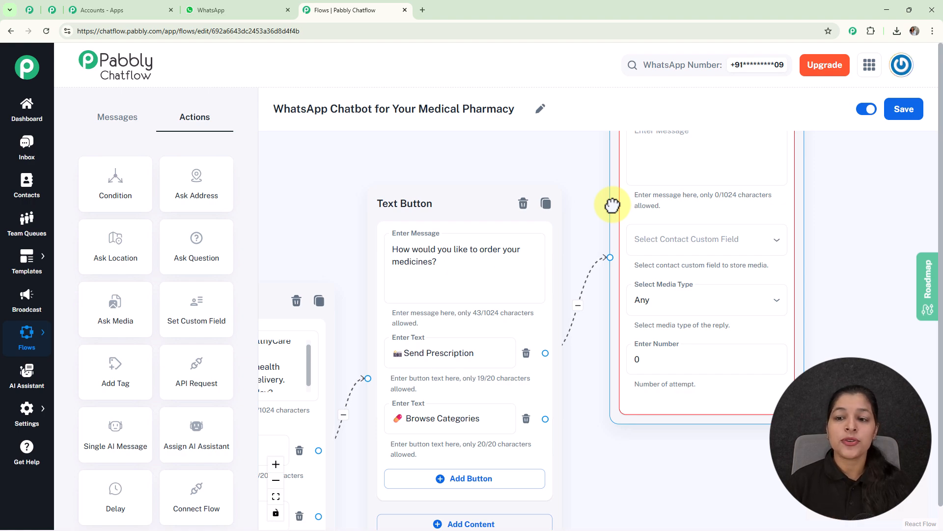
left_click_drag(857, 221, 781, 286)
left_click(623, 236)
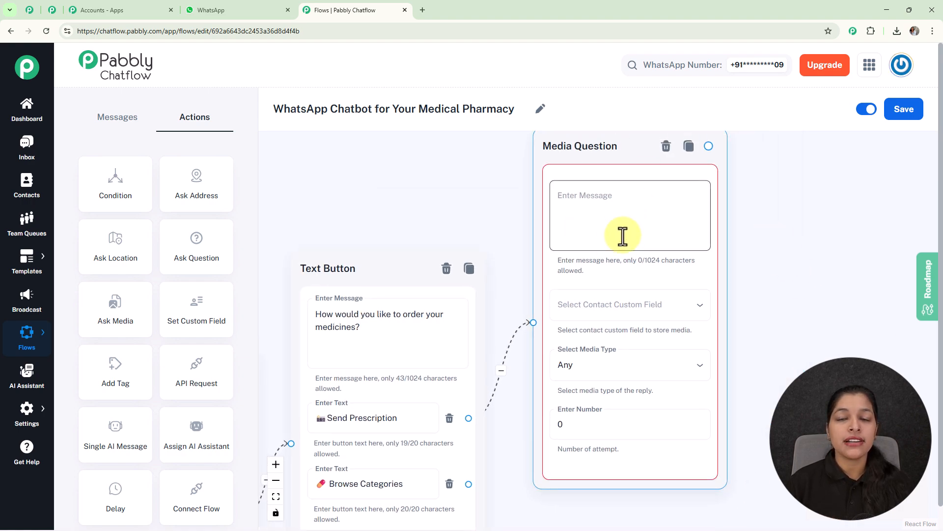
type("Please upload a clear picture of your prescription 📝")
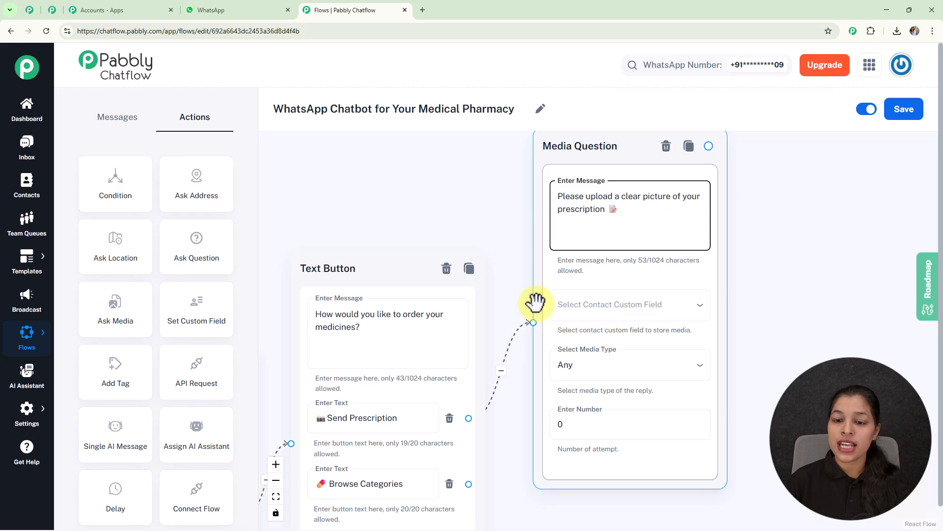
- Check the custom fields available to the Media Question, then review the full list in the Contact Custom Fields settings
left_click(598, 309)
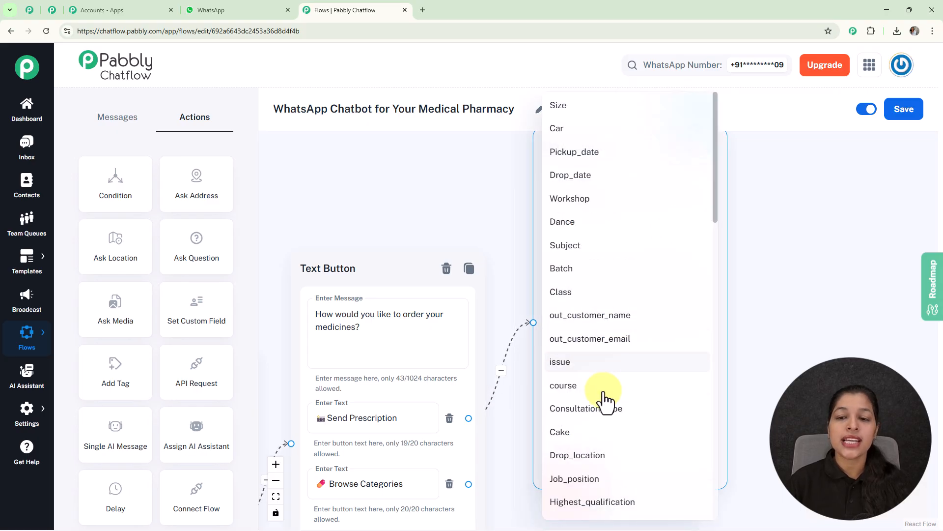
left_click(753, 247)
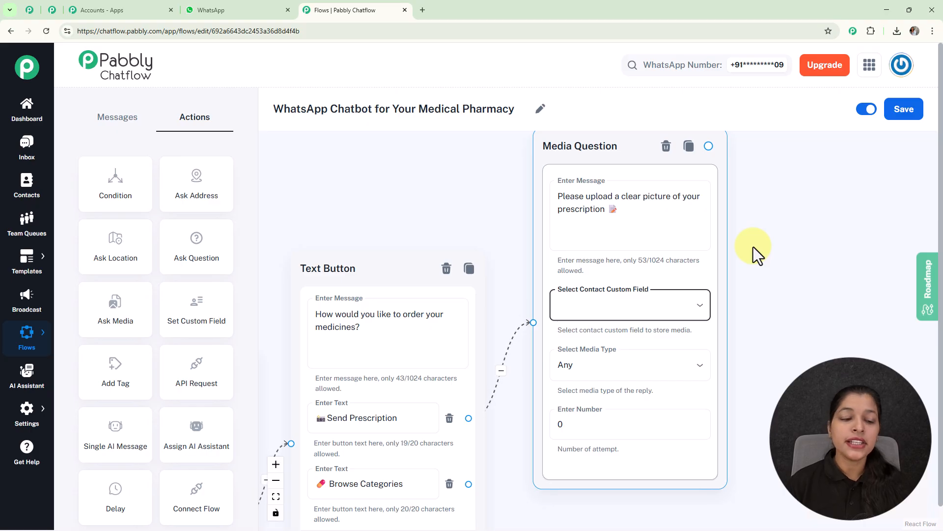
left_click(30, 417)
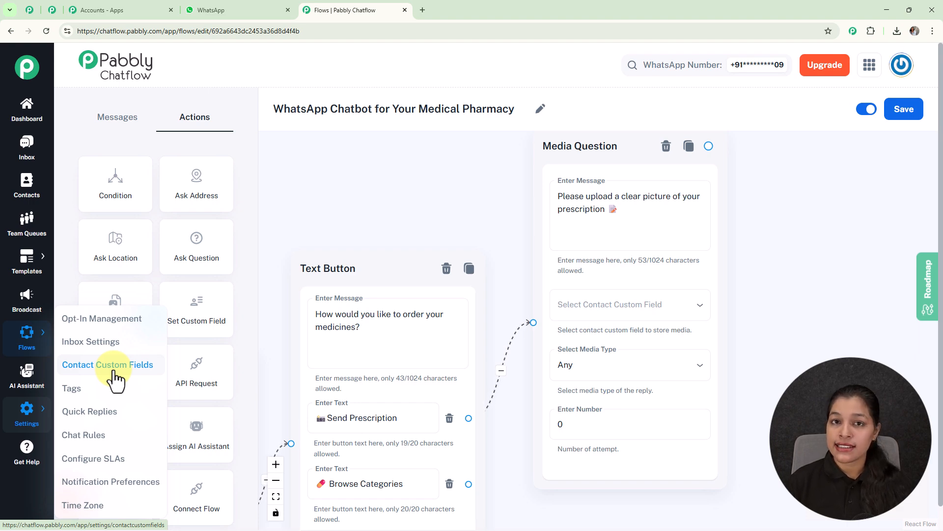
left_click(116, 374)
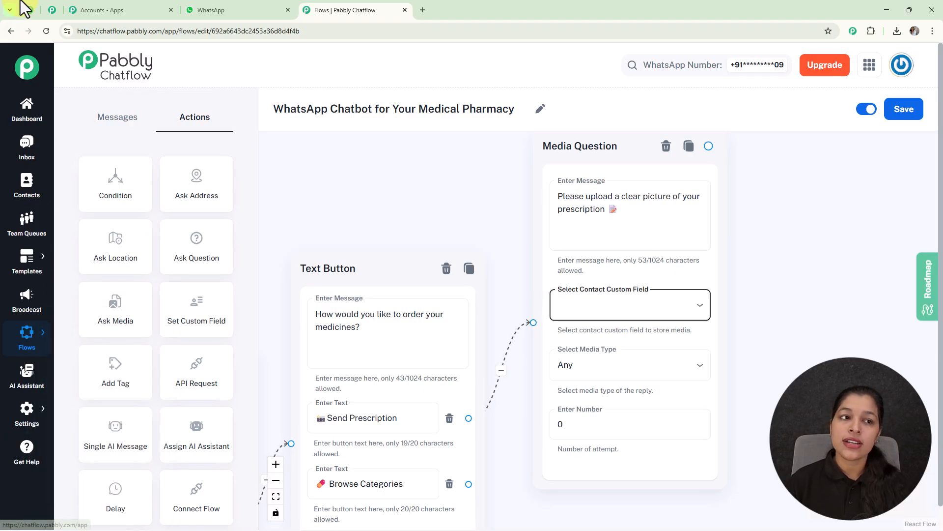
left_click(48, 10)
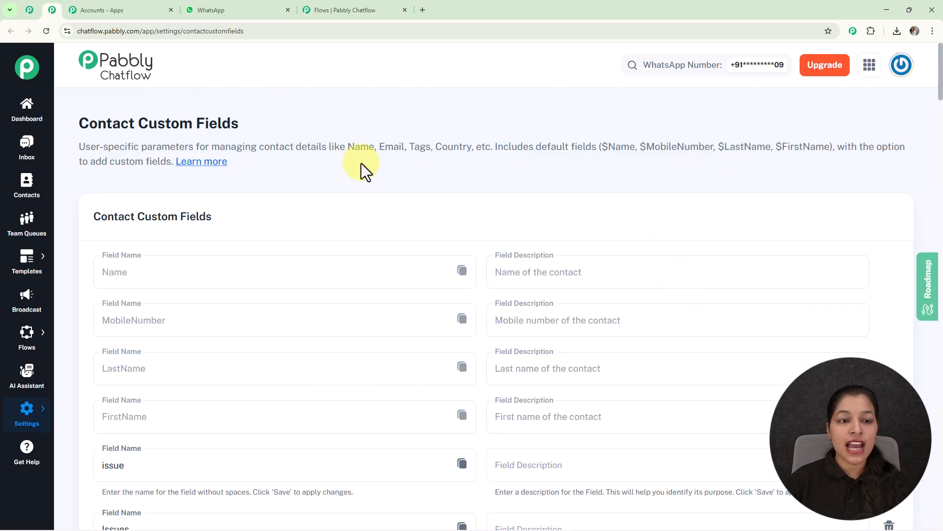
scroll(464, 221, "down", 20)
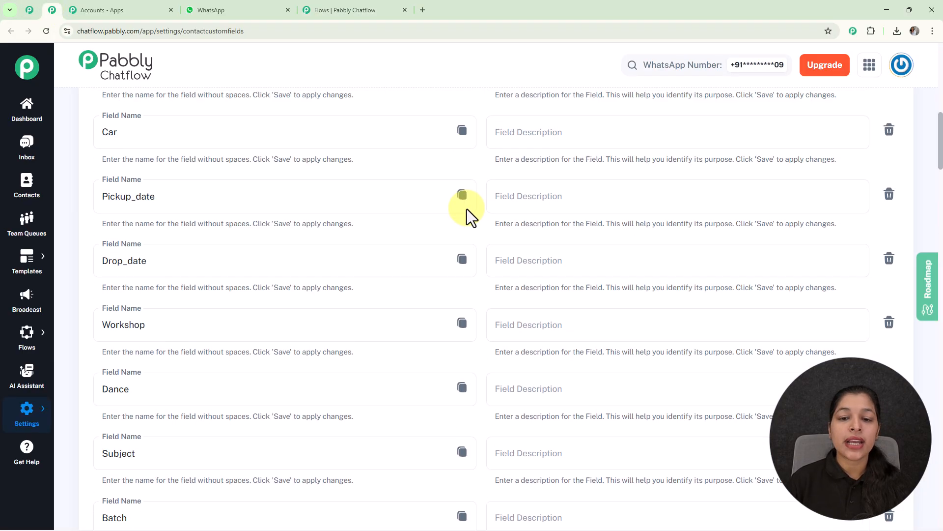
scroll(467, 209, "down", 20)
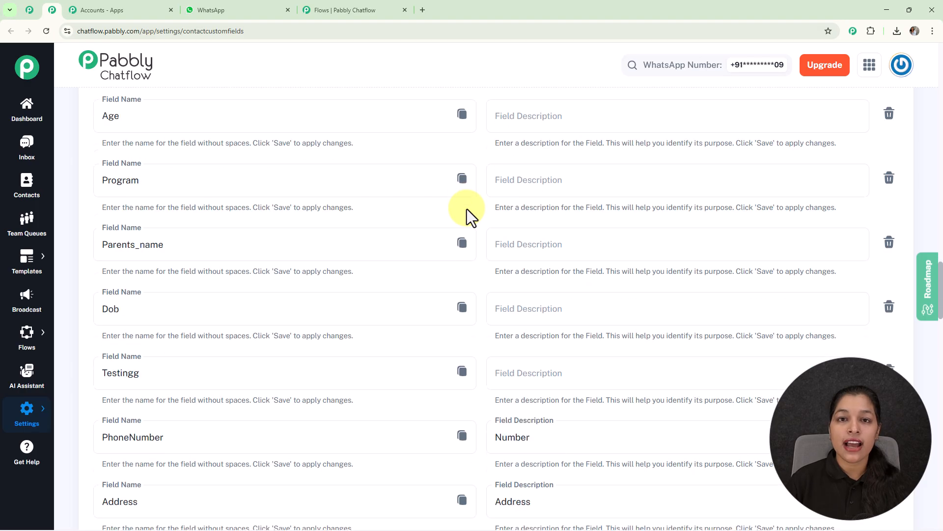
scroll(571, 273, "down", 10)
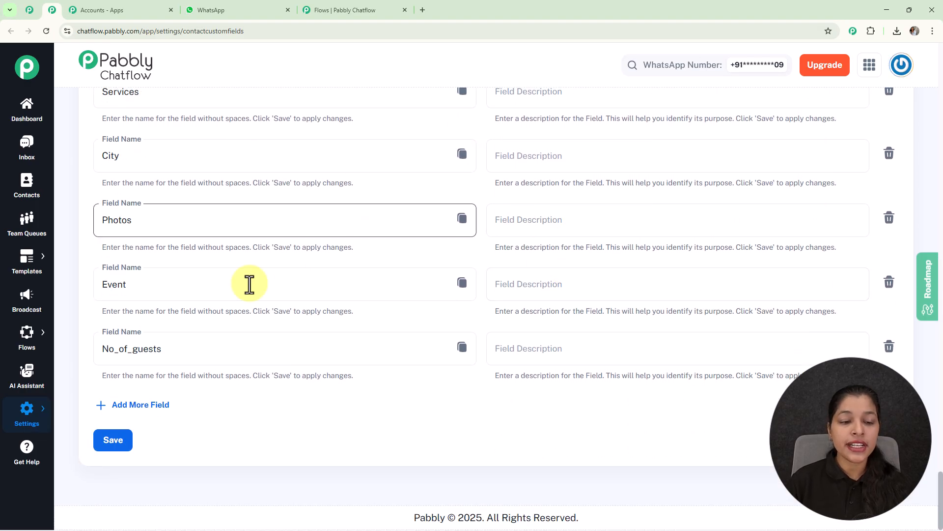
left_click(144, 408)
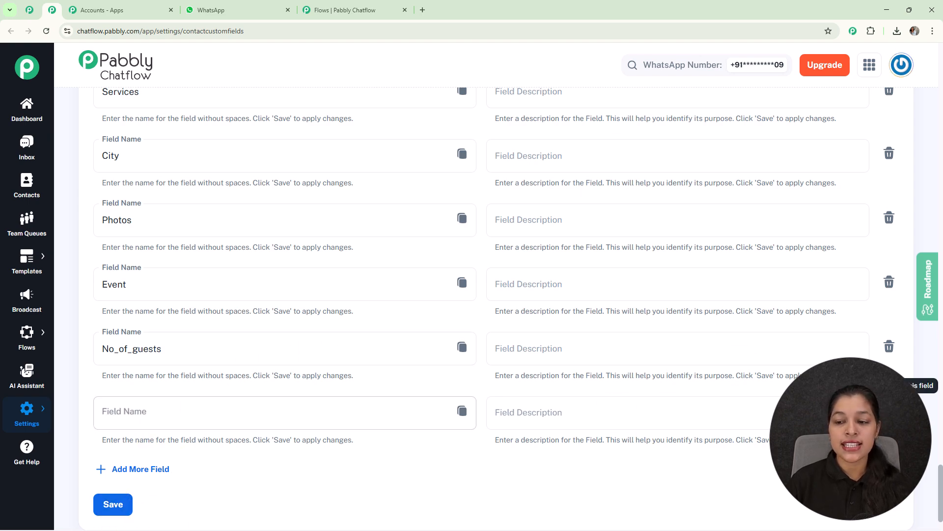
left_click(890, 412)
left_click(583, 330)
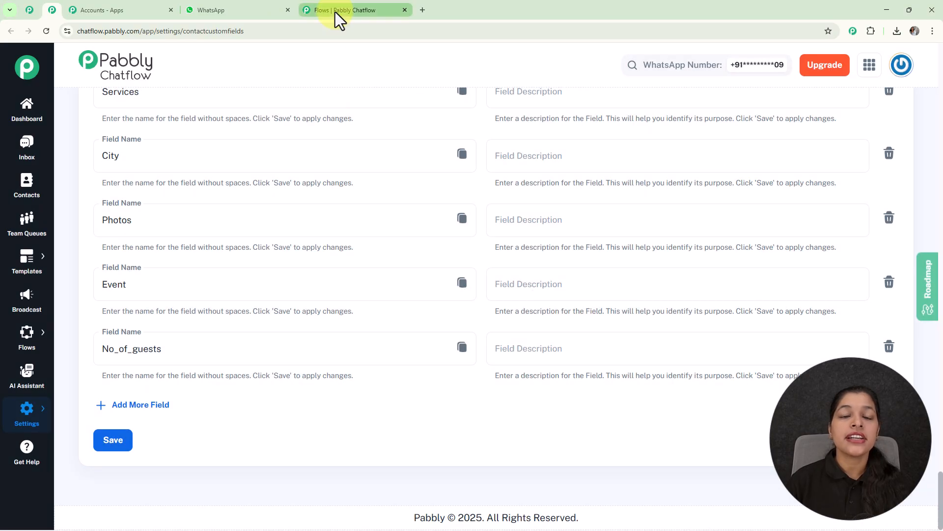
- Return to the pharmacy flow and store the Media Question's reply in the Prescription contact custom field
left_click(335, 11)
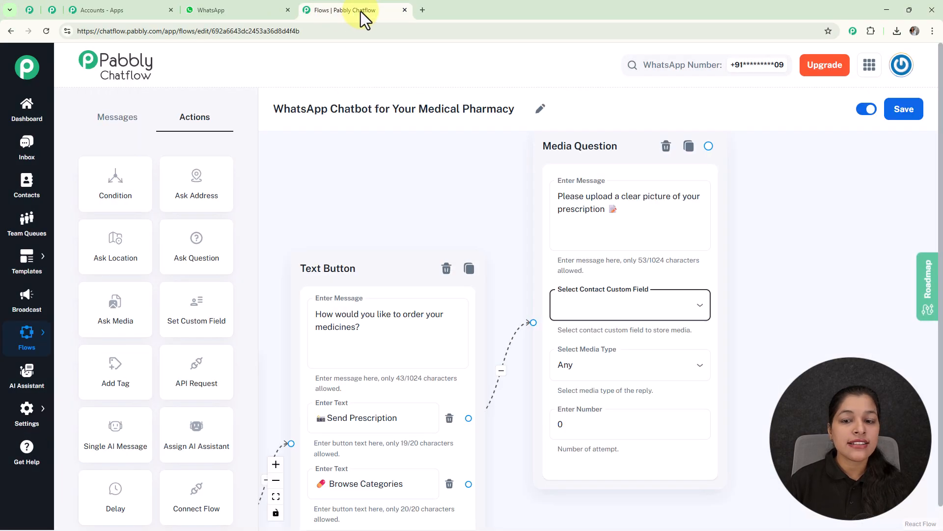
left_click(621, 312)
scroll(602, 255, "down", 7)
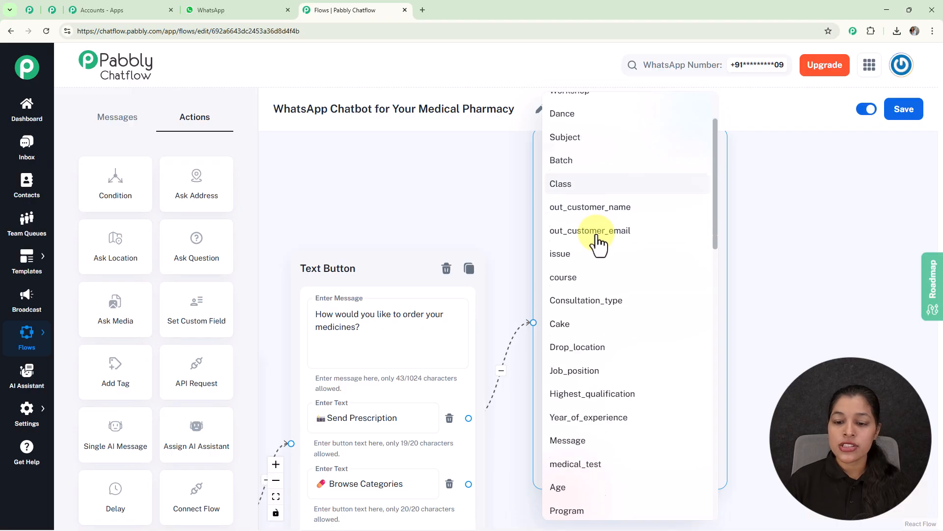
scroll(600, 255, "down", 4)
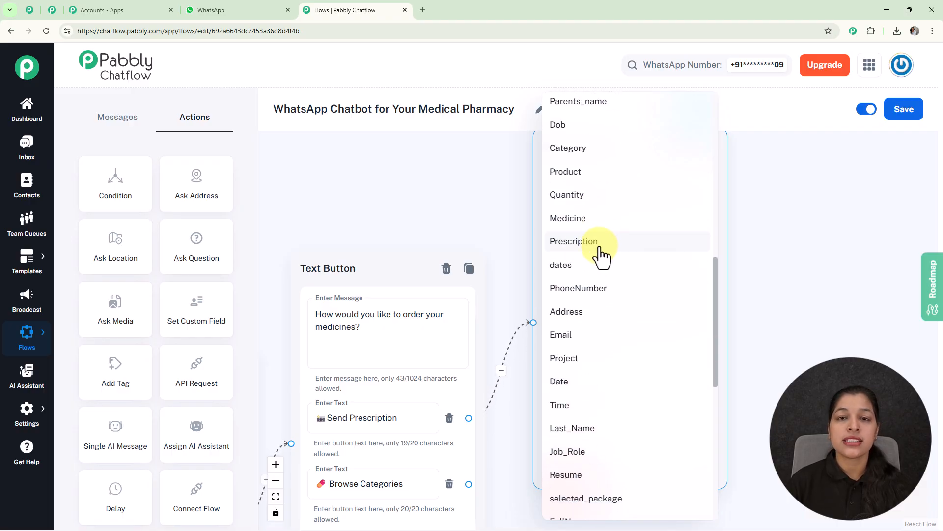
left_click(600, 242)
- Keep the media type as Any, set the number of attempts to 1, and enter the validation error message "Please provide correct media."
left_click_drag(720, 302, 607, 207)
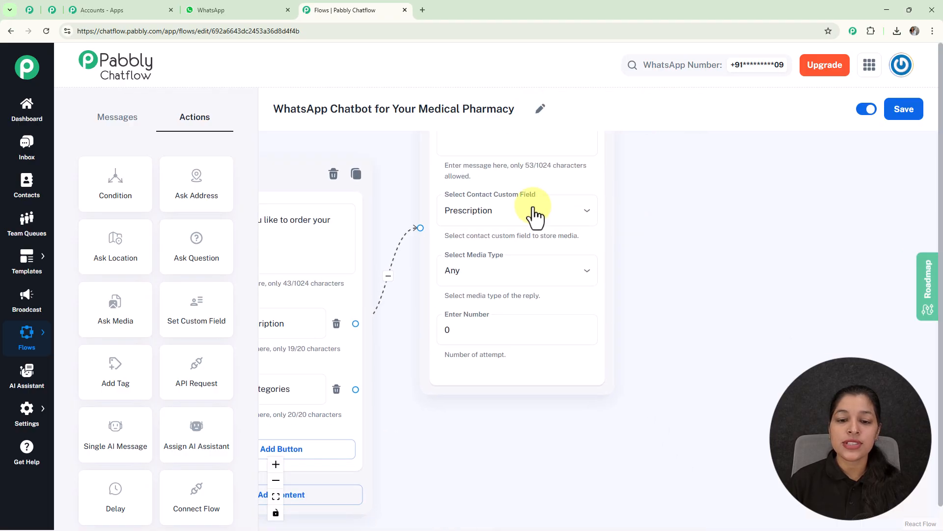
left_click(536, 278)
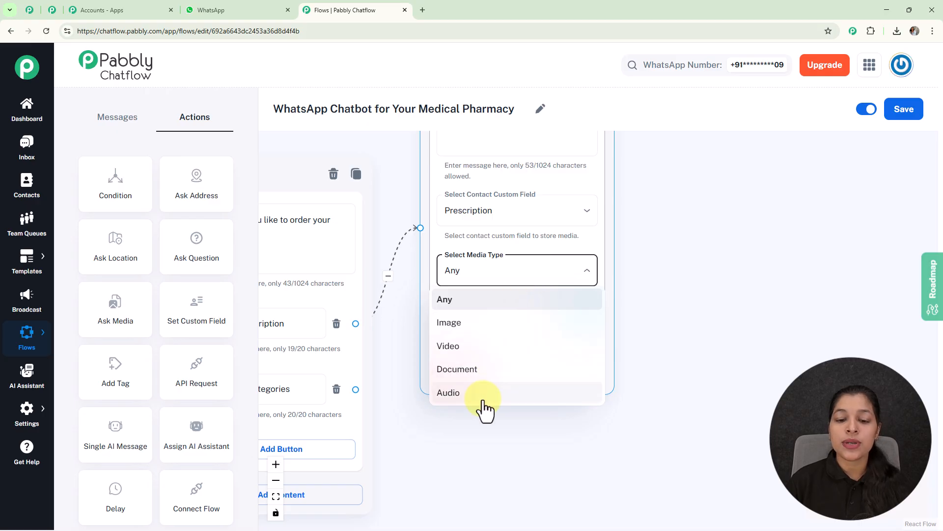
left_click(679, 314)
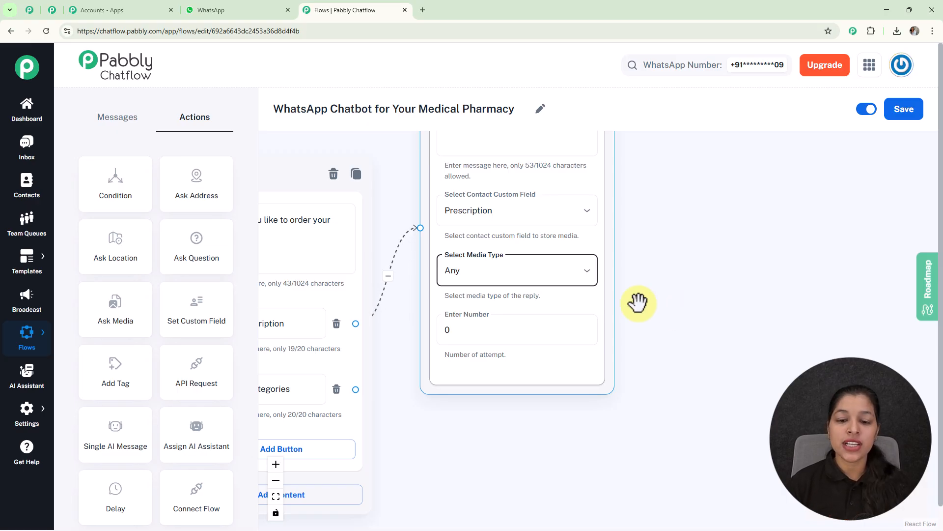
left_click(457, 334)
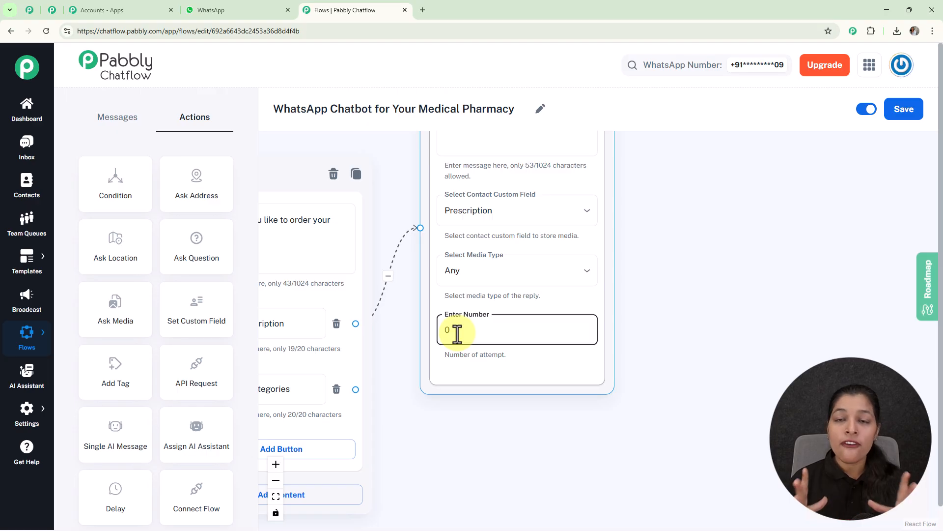
key("BackSpace")
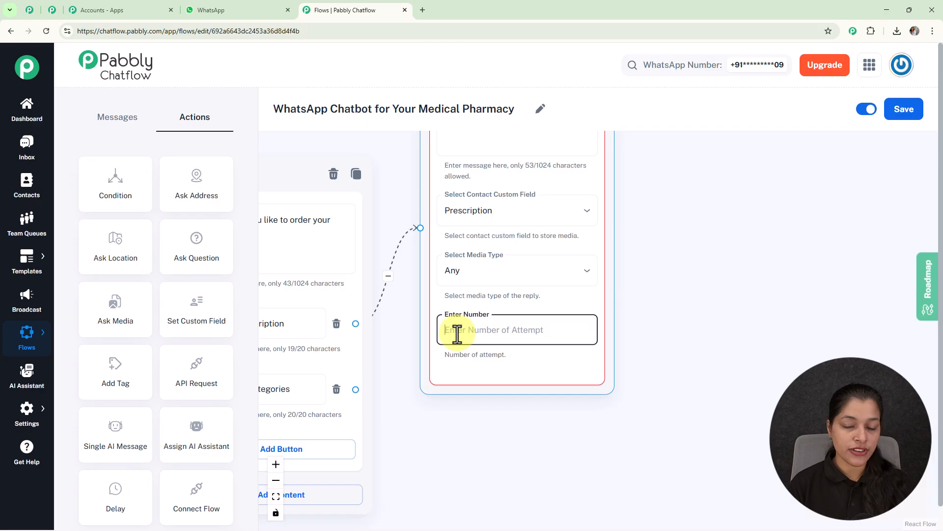
type("1")
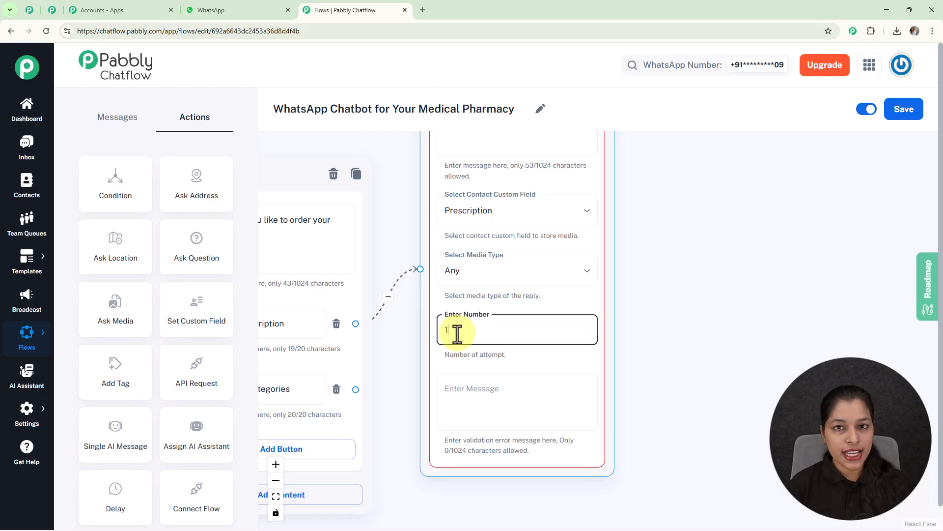
left_click(470, 408)
type("Please provide correct media.")
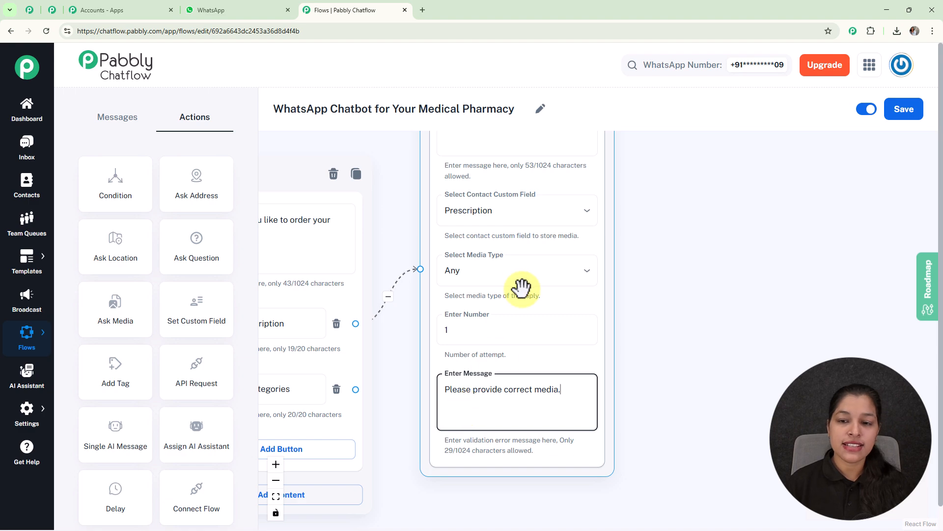
- Connect a Text Button node to the Media Question with the message "Thank you! Our pharmacist will review your prescription and confirm availability & pricing shortly"
scroll(612, 320, "down", 3)
left_click_drag(640, 273, 622, 305)
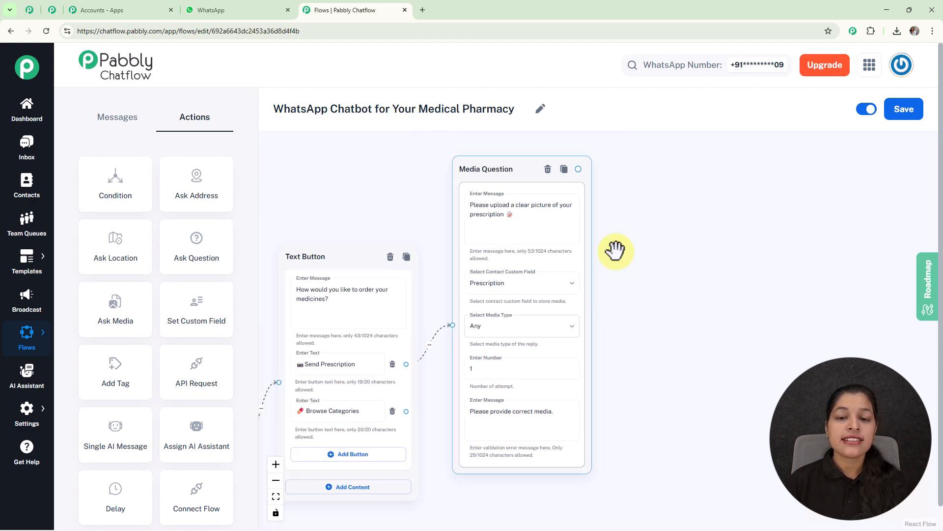
left_click(490, 175)
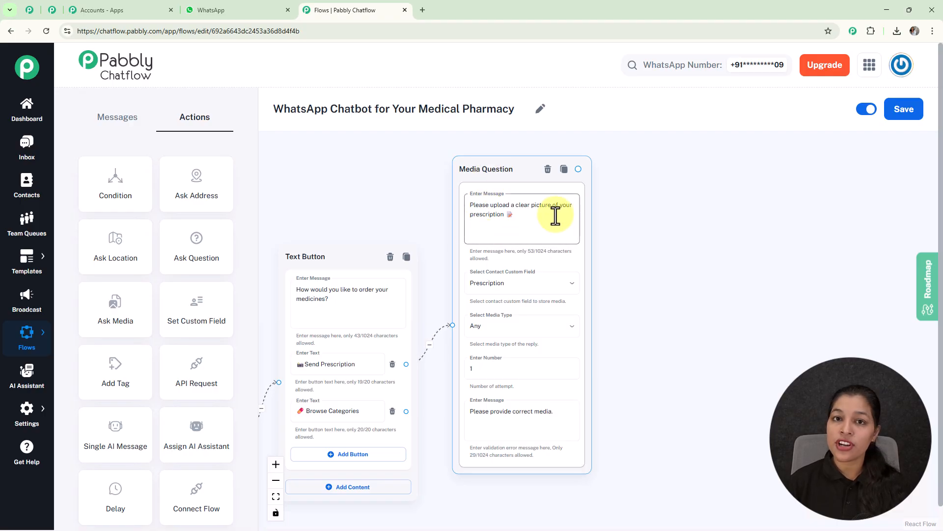
left_click_drag(579, 167, 638, 242)
left_click(676, 258)
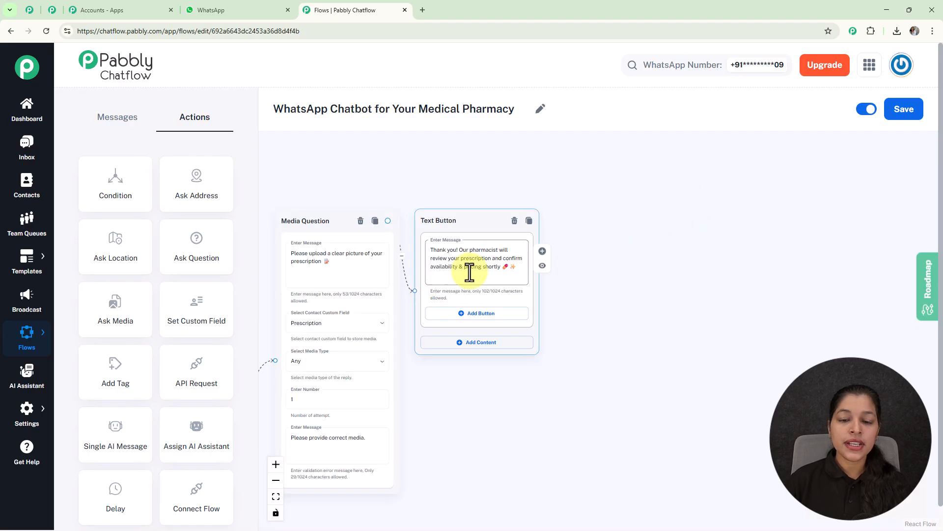
scroll(462, 268, "up", 4)
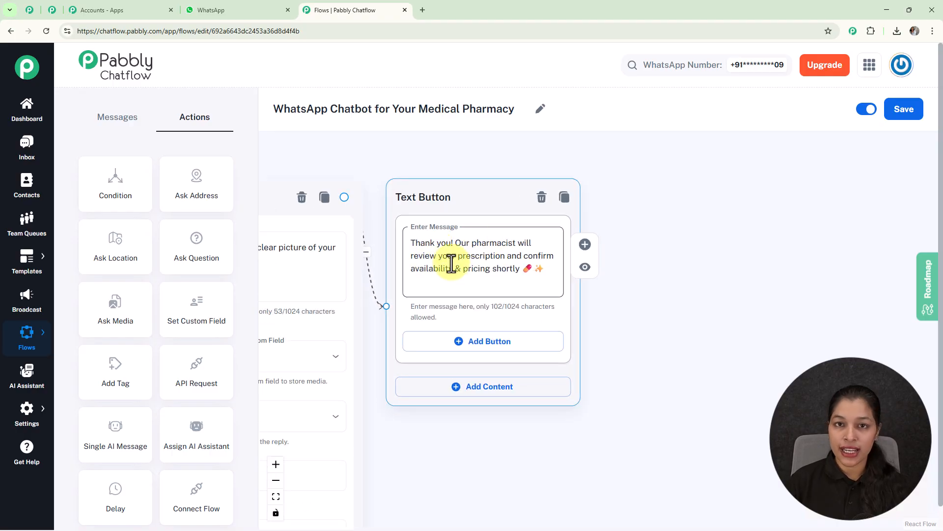
- Connect a new List node to the Browse Categories button and place it below the Media Question node
scroll(451, 263, "down", 4)
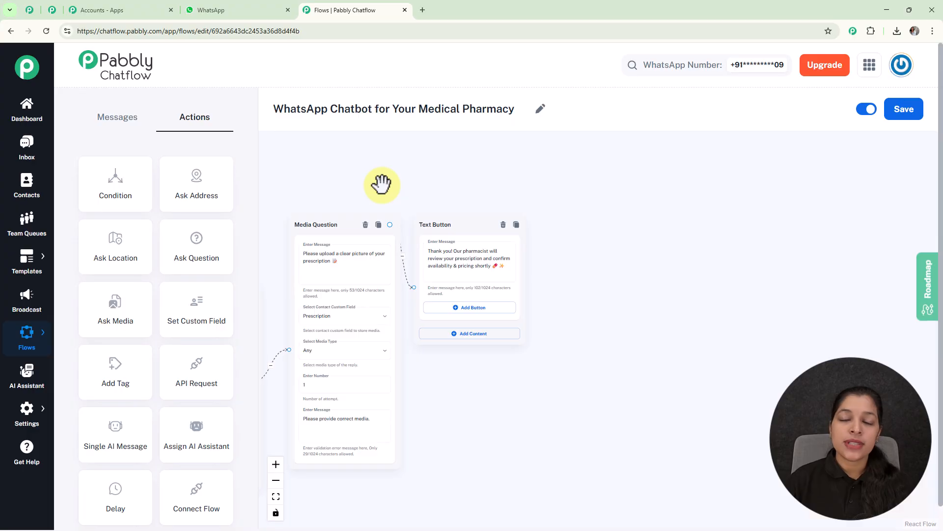
left_click_drag(386, 185, 510, 137)
left_click_drag(379, 198, 433, 104)
left_click_drag(435, 185, 442, 130)
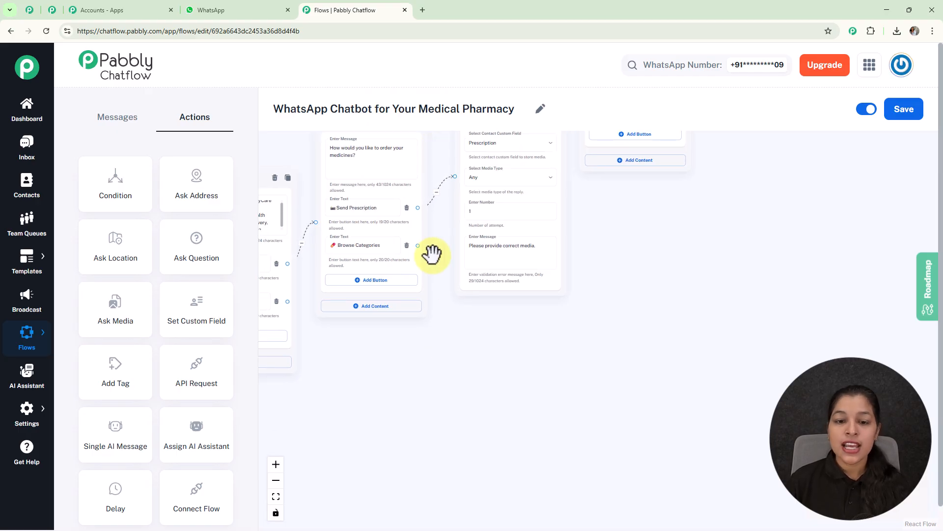
scroll(423, 249, "up", 3)
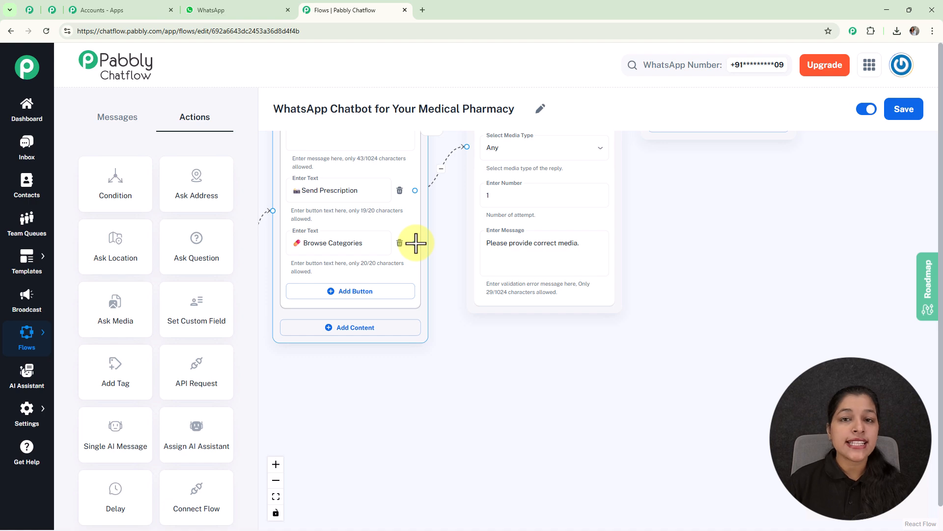
left_click_drag(416, 243, 547, 366)
left_click(522, 427)
left_click_drag(646, 358, 573, 211)
left_click_drag(461, 230, 450, 181)
left_click(432, 232)
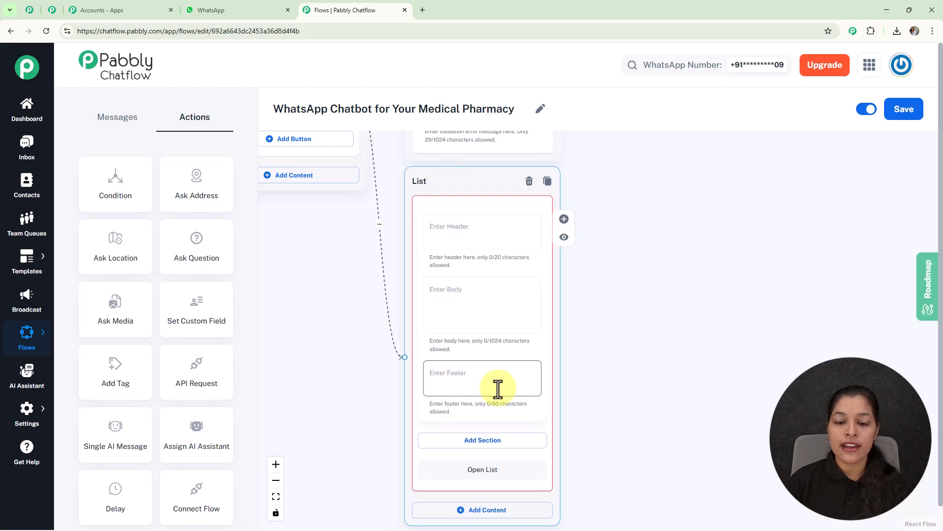
- Enter "Please select a category 👇" as the body of the List node
left_click(639, 322)
left_click(503, 305)
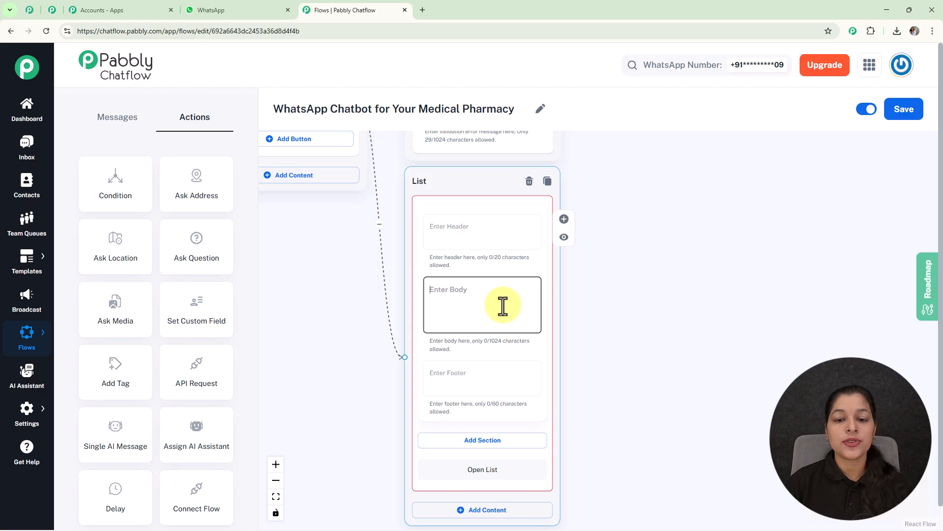
type("Please select a category 👇")
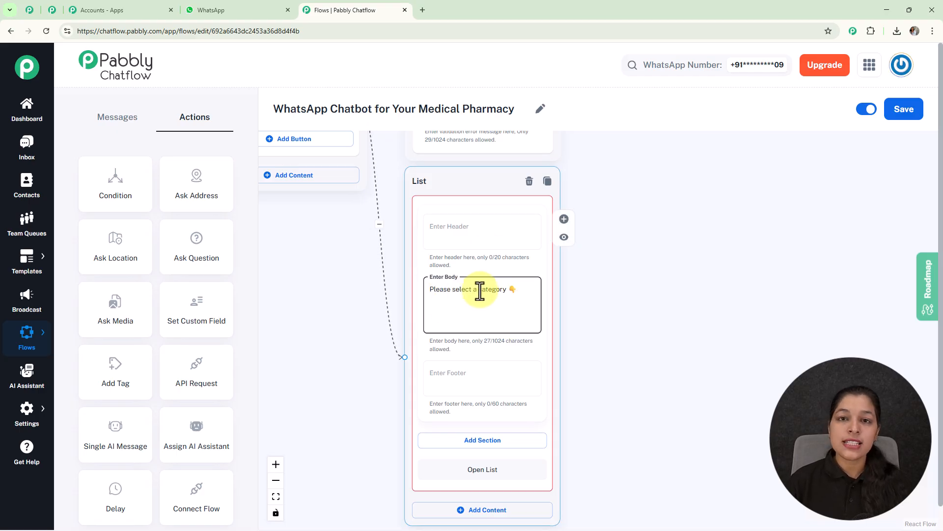
scroll(481, 291, "down", 2)
left_click_drag(637, 338, 627, 281)
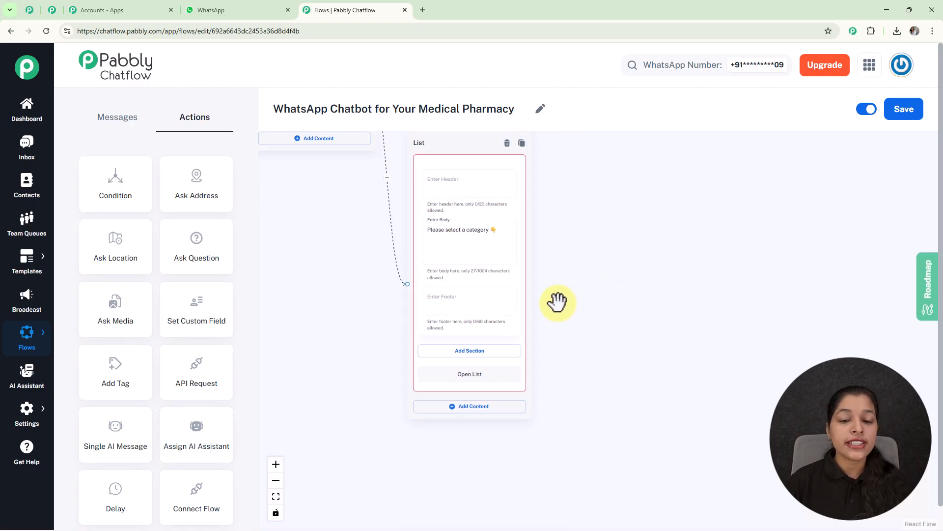
- Add a section titled "Category" to the category-selection List node
scroll(556, 301, "up", 3)
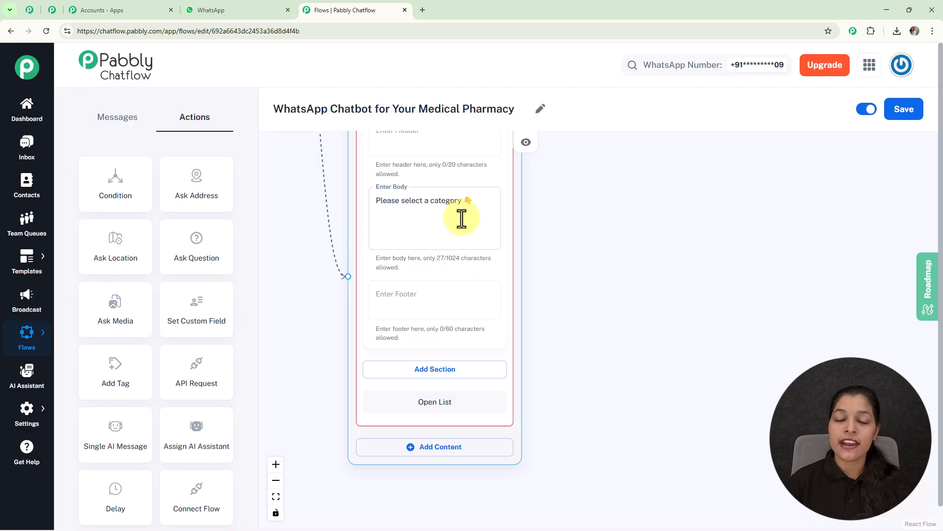
left_click(440, 369)
scroll(427, 339, "up", 2)
left_click_drag(607, 334, 665, 210)
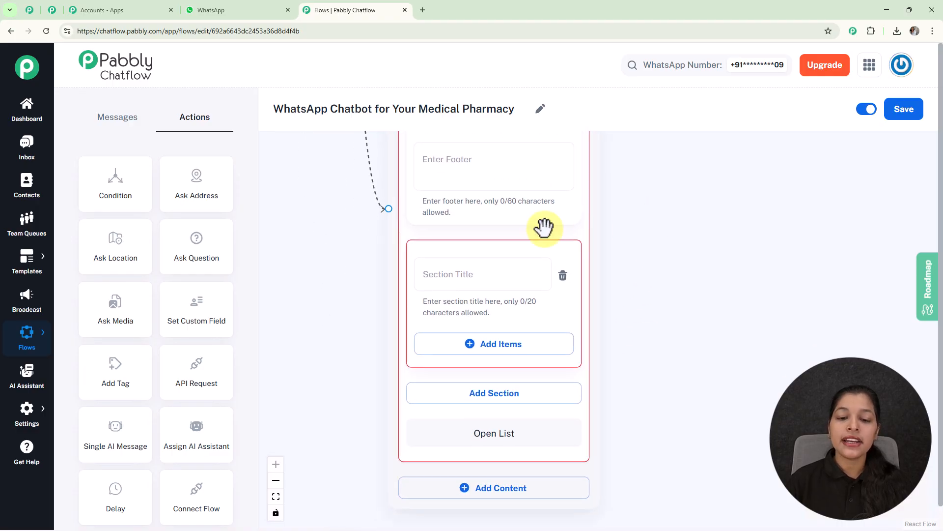
left_click(456, 278)
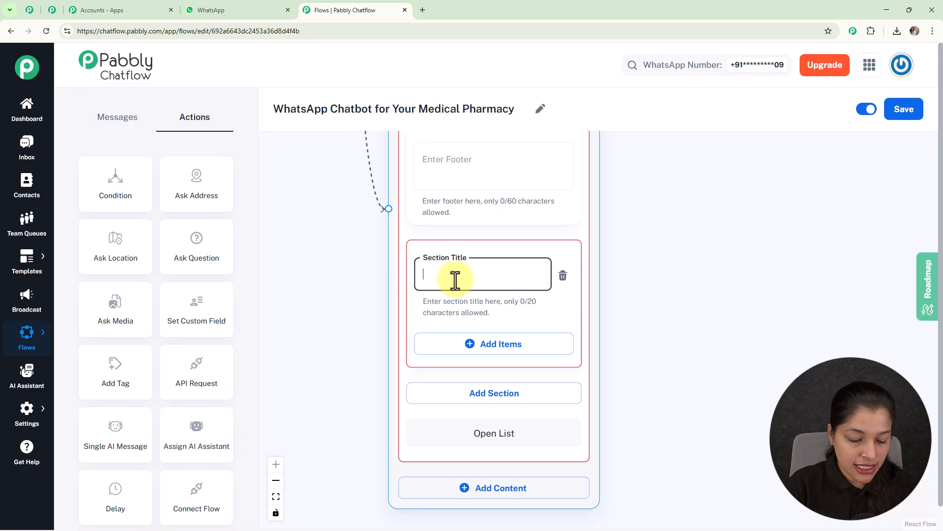
type("Category")
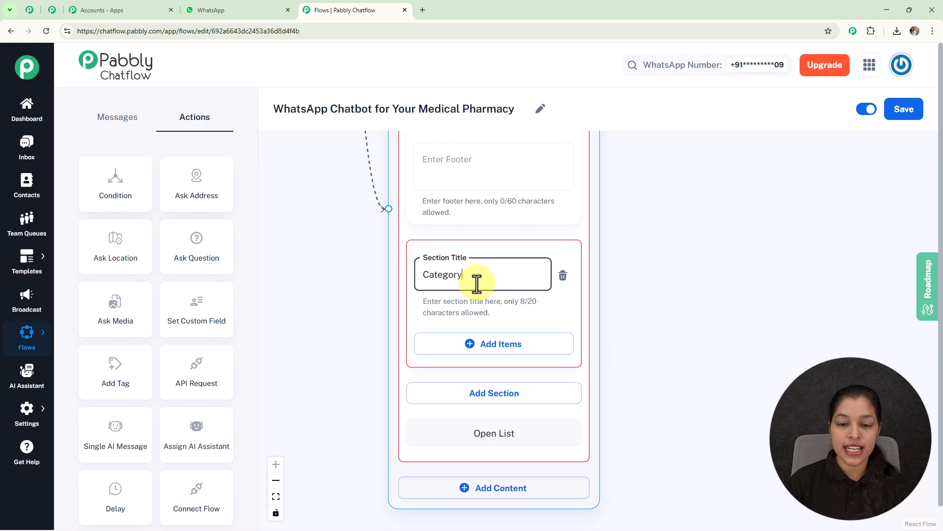
- Add the items "Fever & Cold", "Pain Relief" and "Vitamins", each with its emoji, to the Category section
left_click(498, 349)
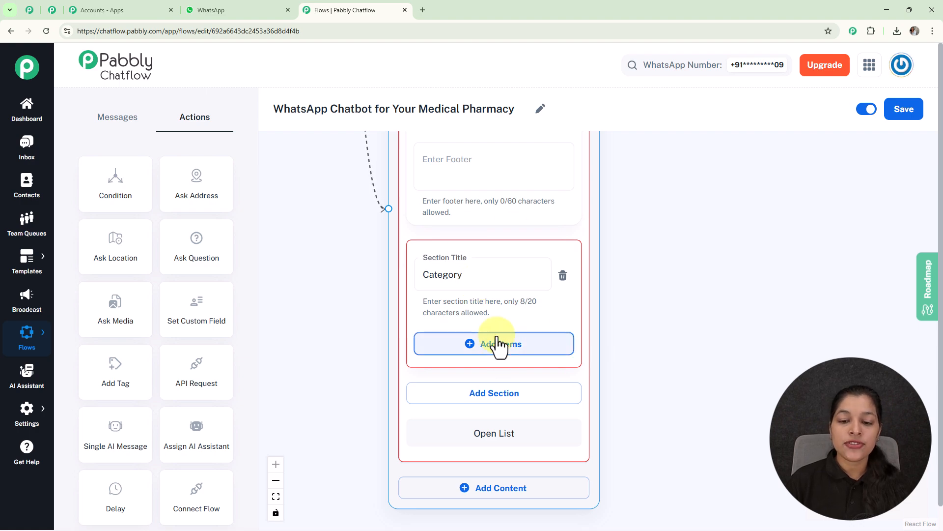
scroll(658, 295, "down", 3)
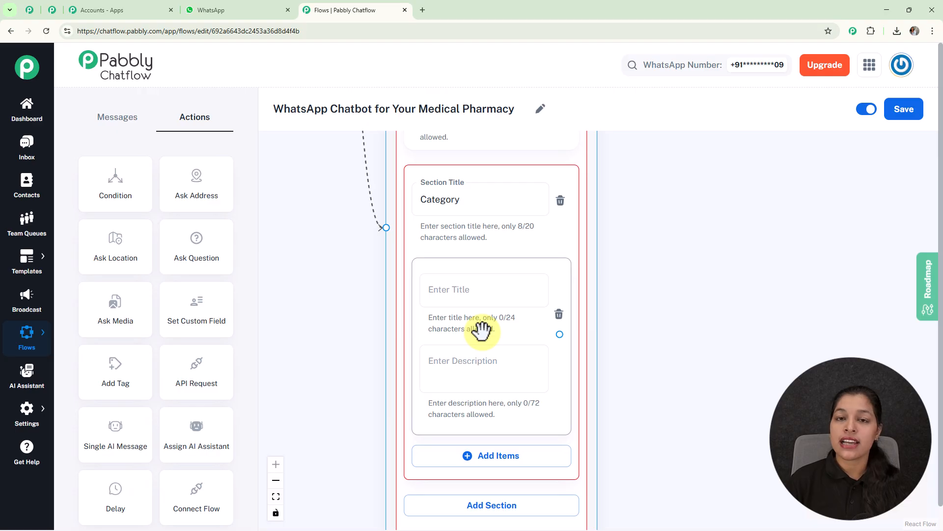
left_click(514, 297)
type("🤒 Fever & Cold")
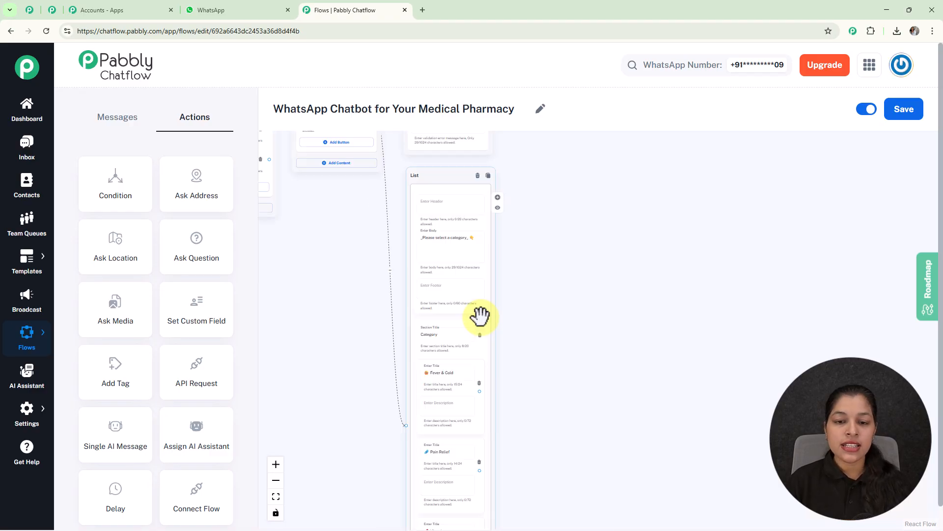
scroll(533, 327, "up", 6)
left_click_drag(518, 372, 539, 183)
left_click_drag(537, 343, 552, 214)
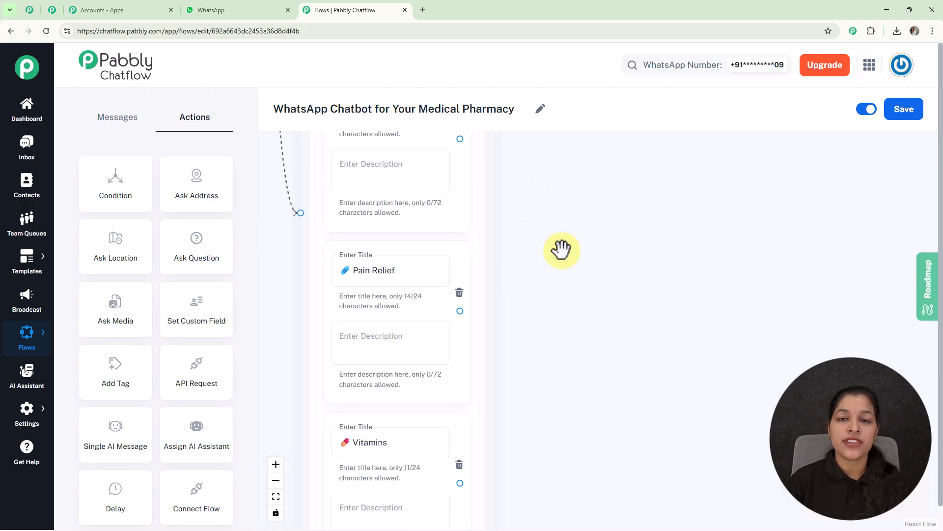
- Add a Set Custom Field node beside the category list and connect the Fever & Cold item to it
scroll(561, 250, "down", 5)
left_click_drag(562, 308, 561, 315)
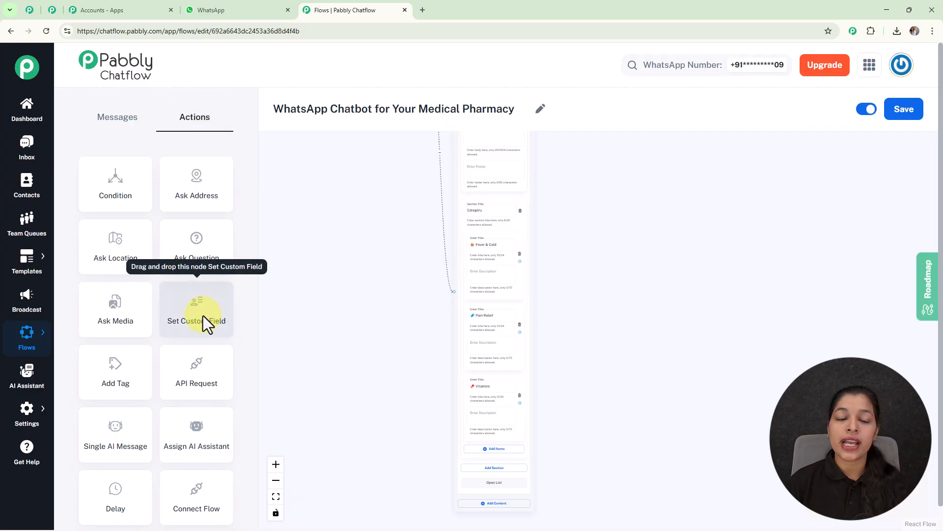
left_click_drag(202, 315, 579, 219)
scroll(524, 268, "up", 5)
left_click_drag(518, 252, 596, 241)
- Set the contact custom field to Category and copy the Fever & Cold item title in as its value
left_click(664, 203)
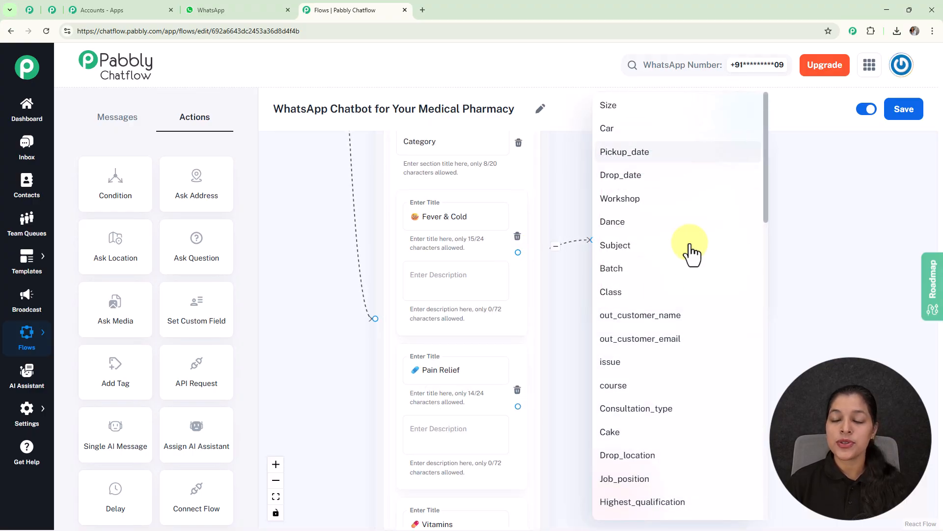
scroll(649, 330, "down", 8)
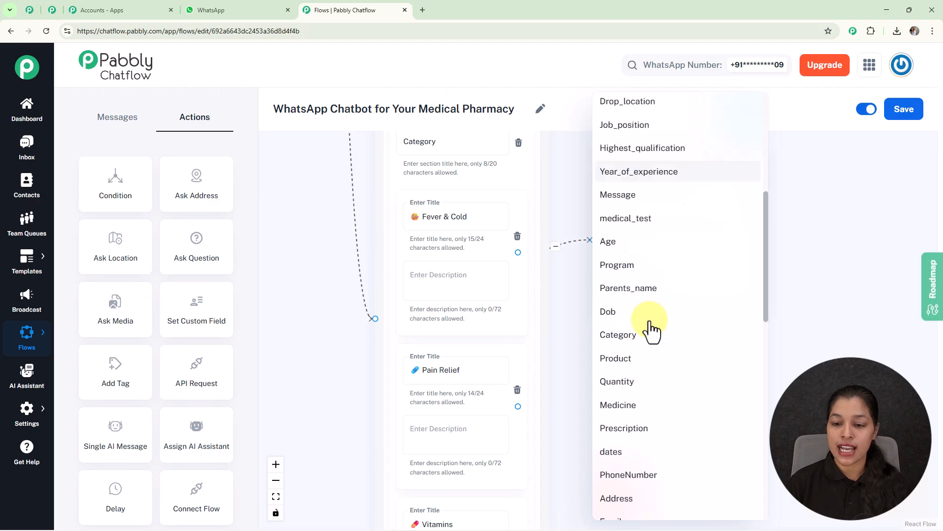
left_click(624, 297)
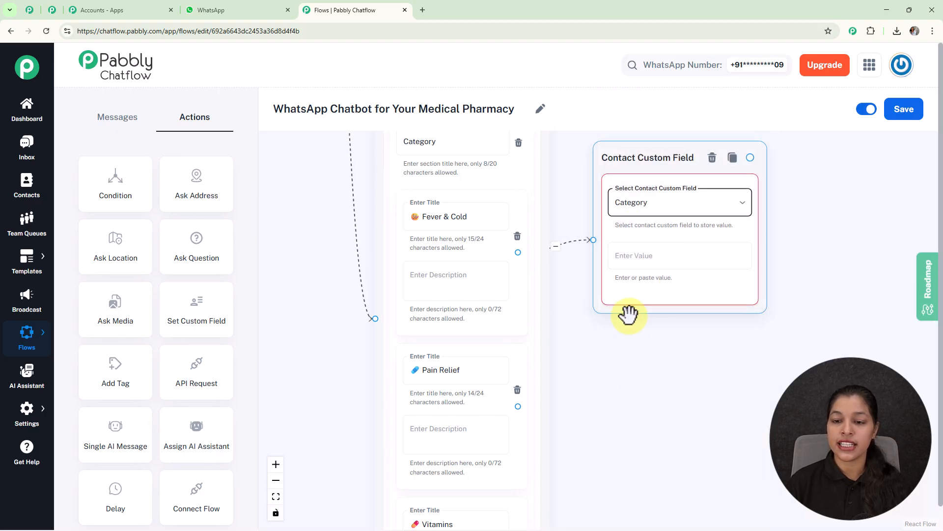
triple_click(444, 212)
key("ctrl+c")
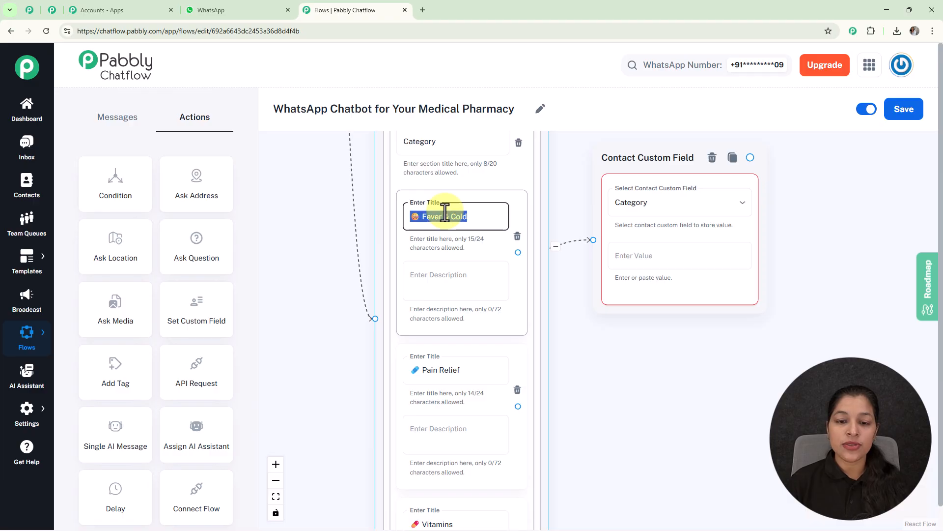
left_click(626, 253)
key("ctrl+v")
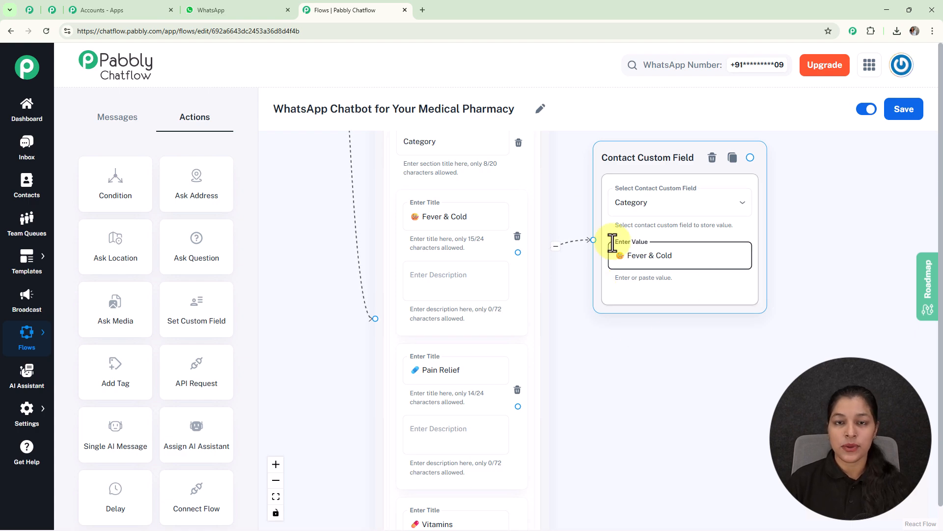
- Connect the Pain Relief and Vitamins list items to their matching Contact Custom Field nodes and align the Vitamins node
scroll(543, 378, "down", 5)
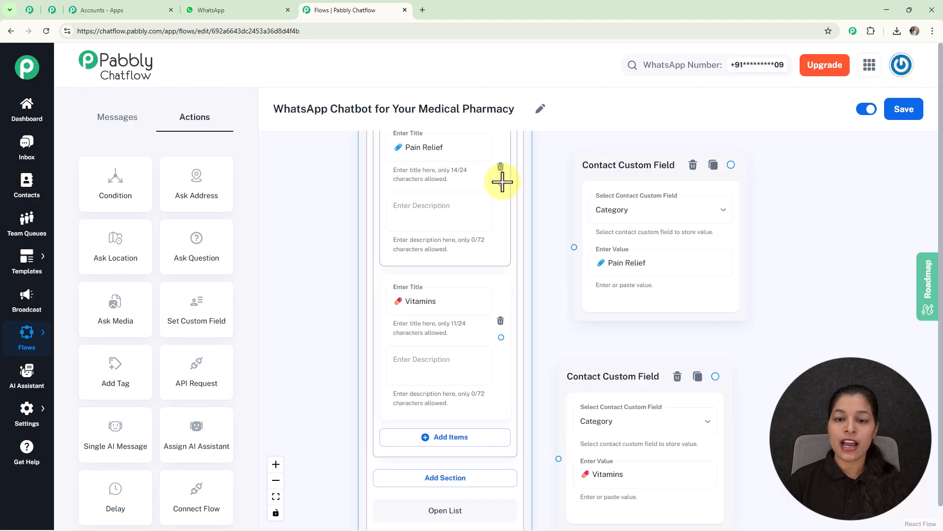
left_click_drag(503, 182, 573, 248)
left_click_drag(557, 309, 525, 228)
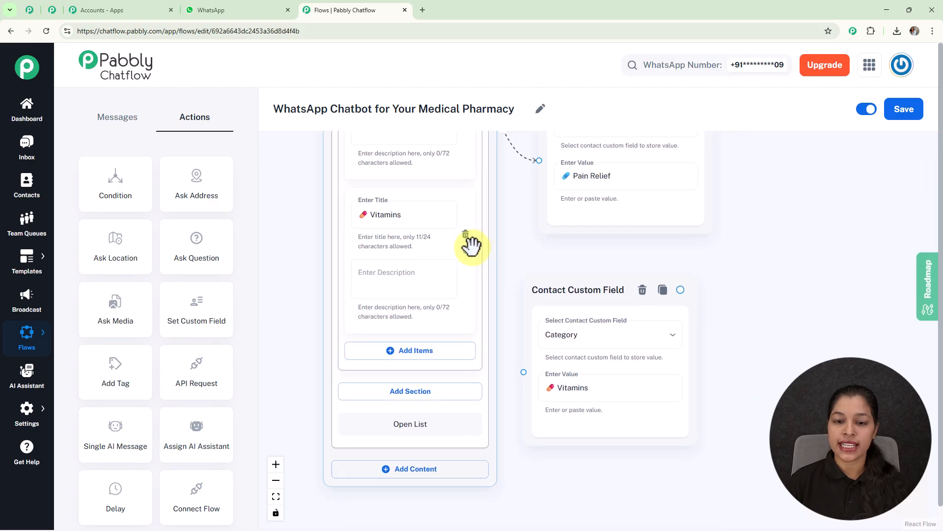
left_click_drag(466, 252, 520, 361)
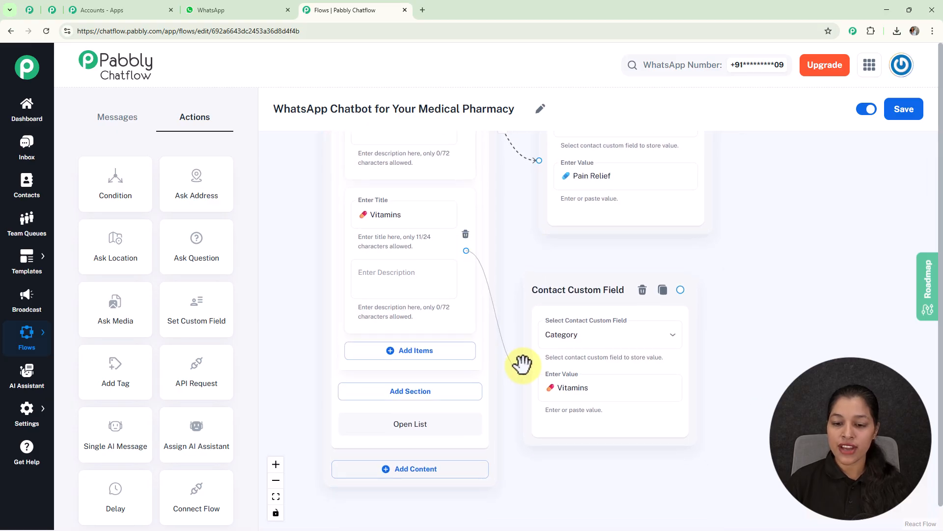
left_click_drag(565, 290, 579, 272)
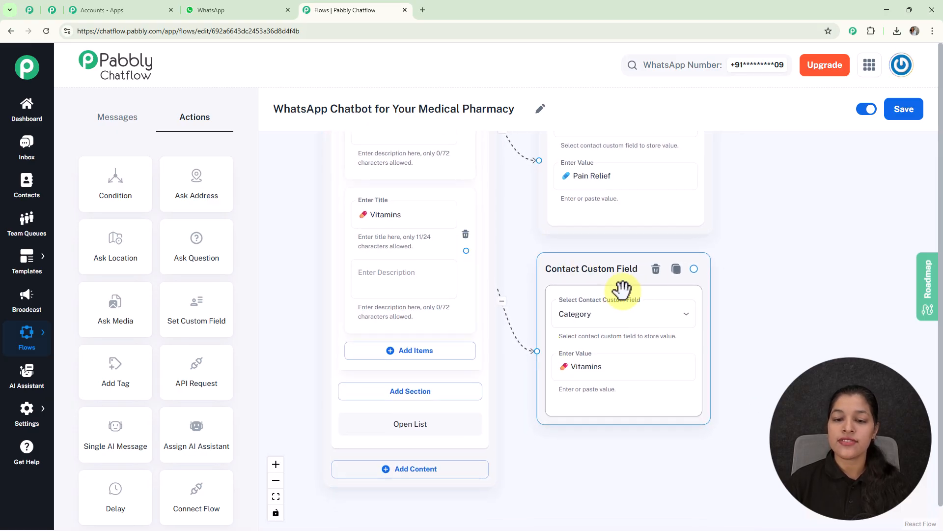
- Connect a new List node to the Fever & Cold Contact Custom Field node and place it above and beside that node
scroll(747, 212, "down", 3)
scroll(747, 212, "down", 2)
left_click_drag(759, 207, 680, 333)
left_click_drag(716, 234, 689, 281)
scroll(505, 221, "up", 4)
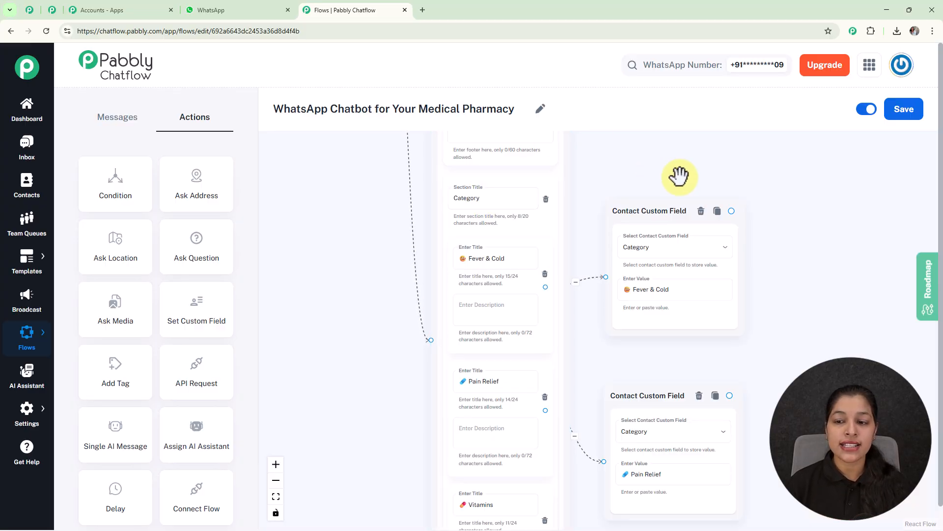
left_click_drag(729, 212, 622, 123)
left_click(804, 233)
scroll(804, 192, "down", 4)
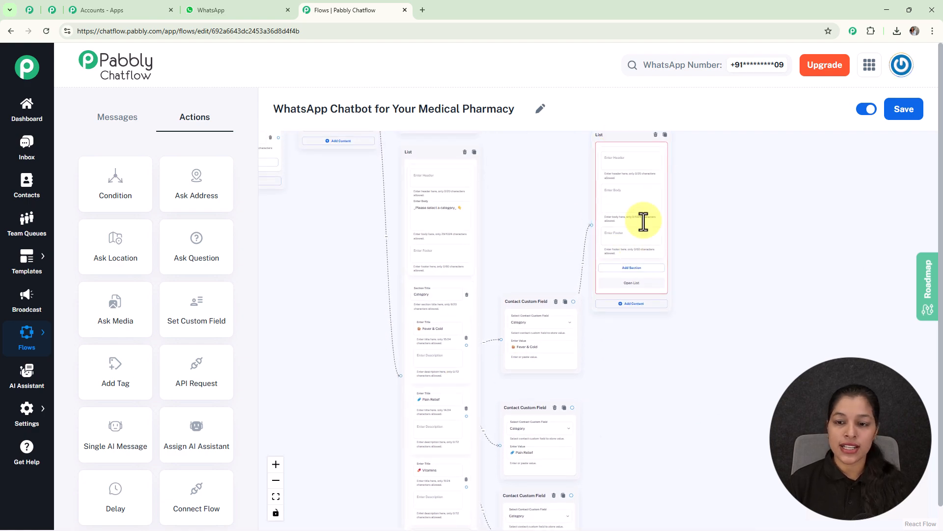
- Fill the new List with the body "*Fever & Cold Medicines:*" and a "Medicine" section offering Dolo 650 at ₹30 and Paracetamol 500mg at ₹25
scroll(634, 198, "up", 3)
left_click(625, 307)
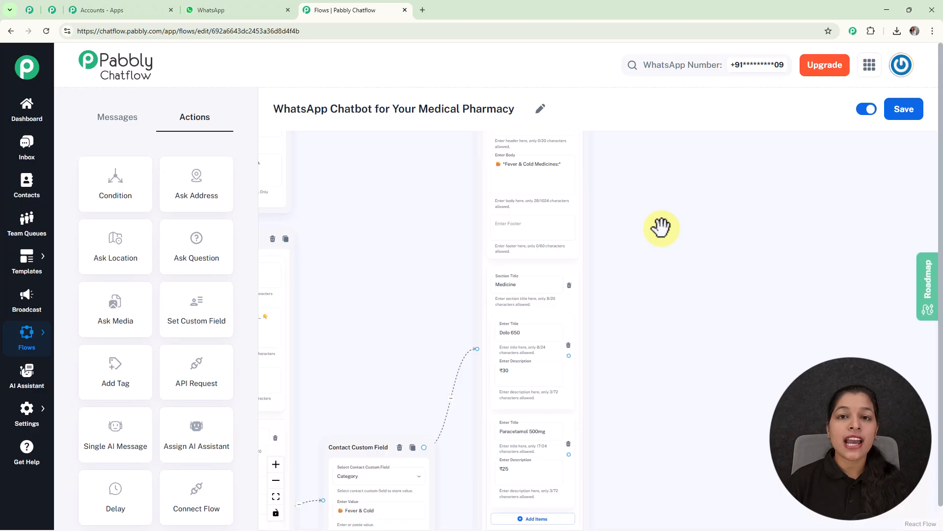
scroll(526, 182, "up", 3)
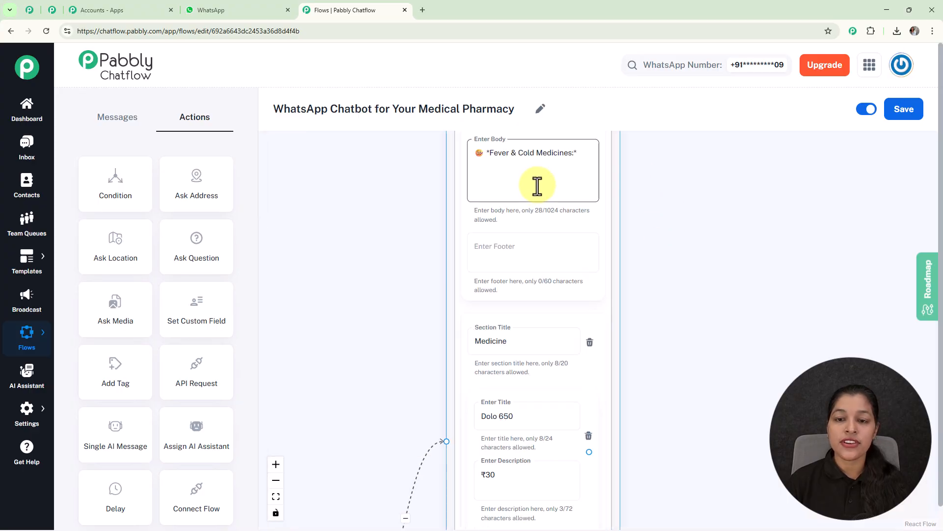
scroll(639, 231, "down", 2)
scroll(658, 255, "down", 3)
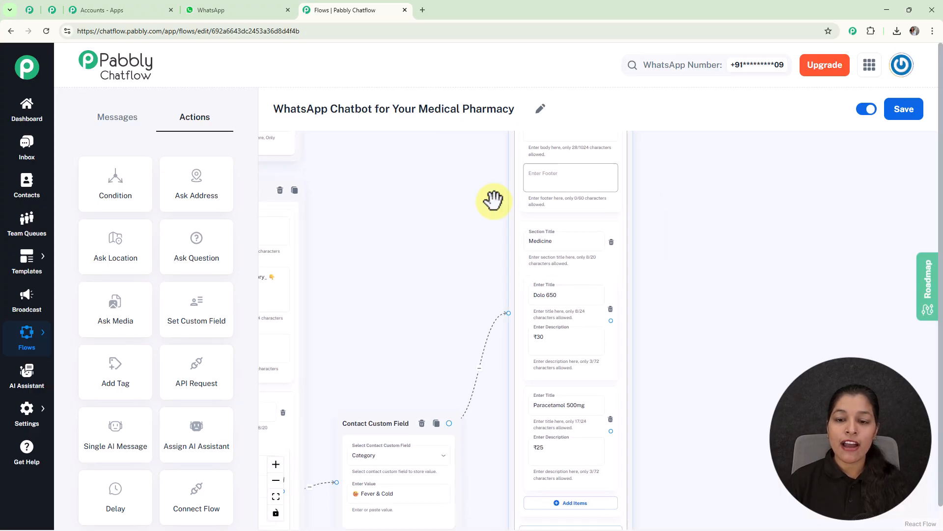
left_click_drag(685, 311, 637, 223)
scroll(563, 238, "up", 1)
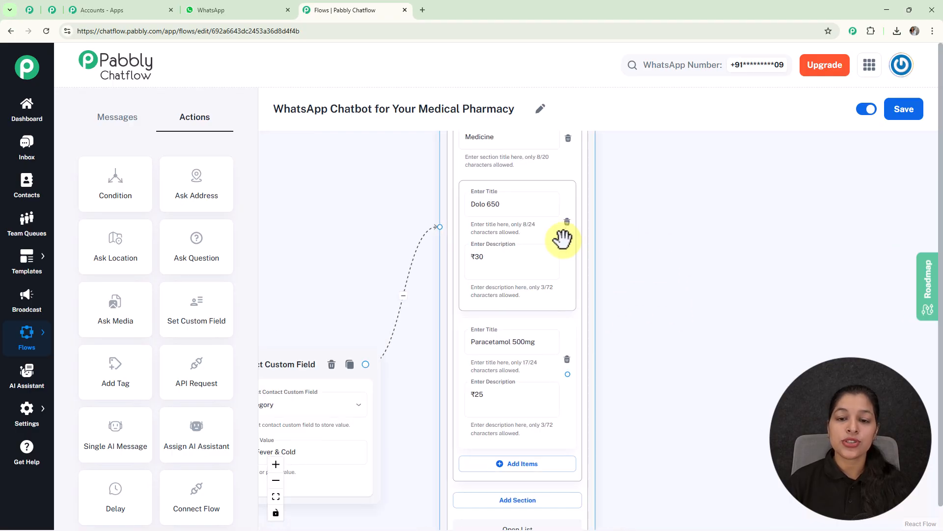
left_click(505, 205)
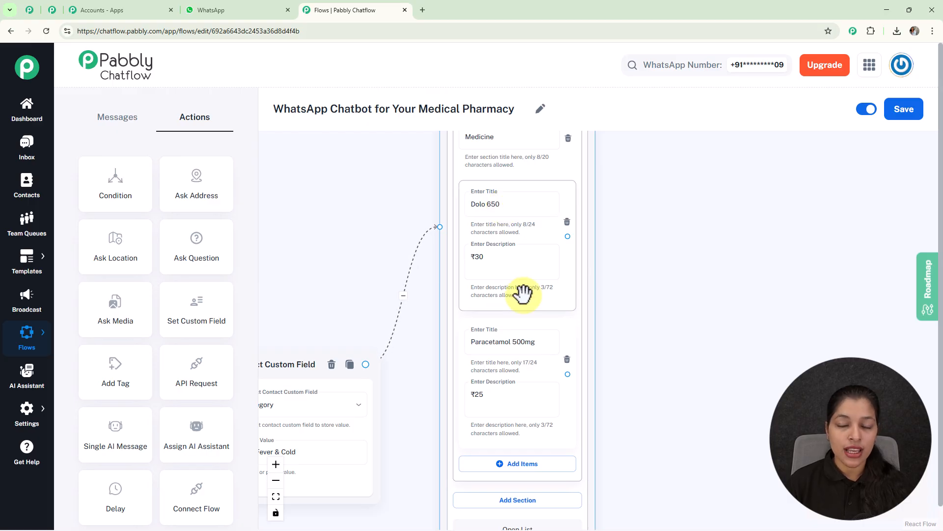
scroll(523, 293, "down", 1)
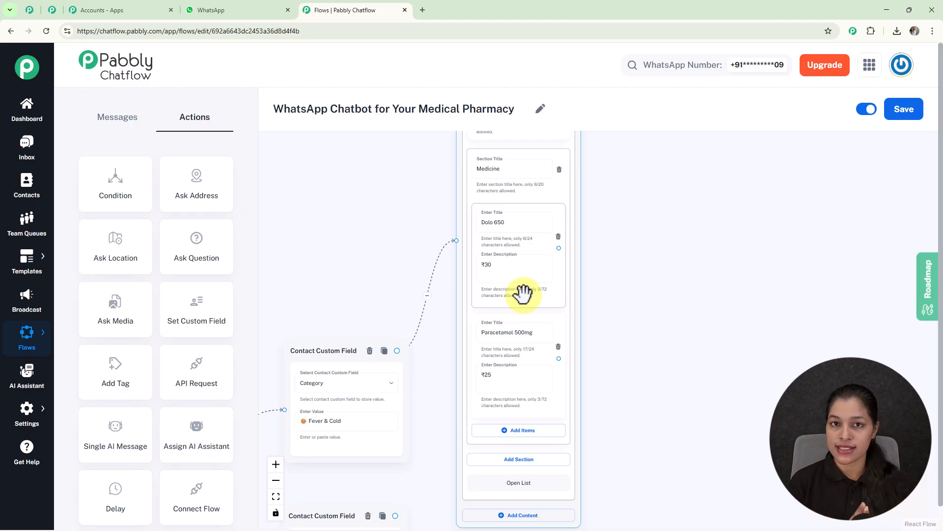
- Connect the Pain Relief custom field to a "Pain Relief / First Aid" List offering Volini Gel (30g) at ₹120 and Iodex Balm (40g) at ₹110
scroll(476, 270, "down", 3)
left_click_drag(425, 270, 459, 208)
scroll(356, 328, "up", 2)
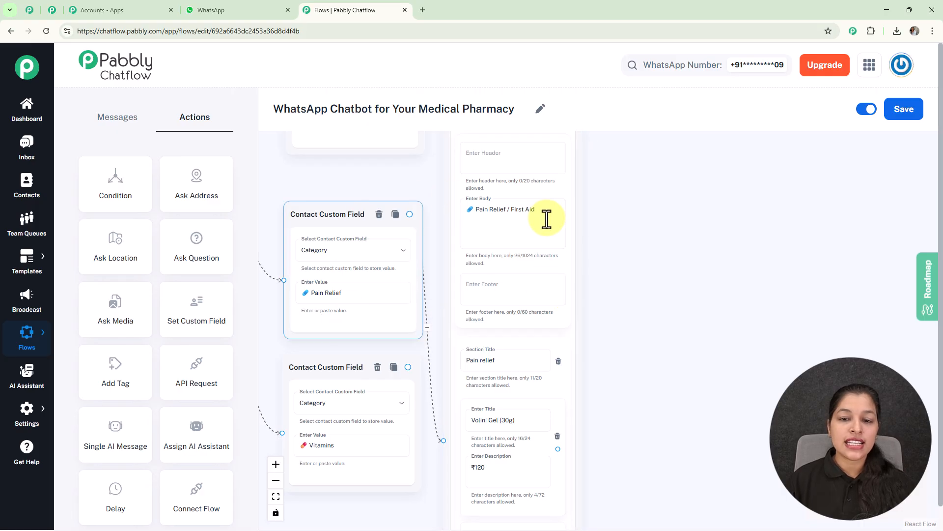
left_click_drag(613, 236, 607, 195)
scroll(615, 245, "down", 4)
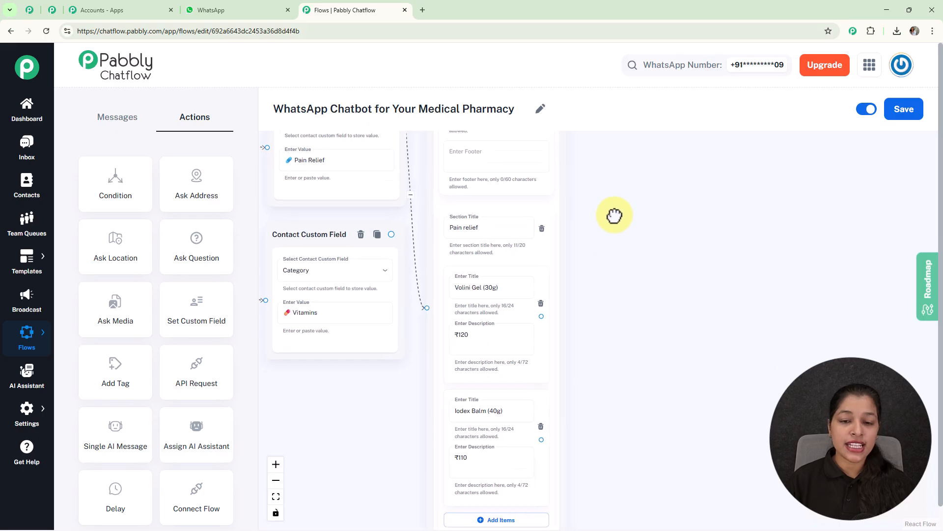
- Connect the Vitamins Contact Custom Field node to the "Vitamins & Supplements" List node
scroll(636, 317, "down", 2)
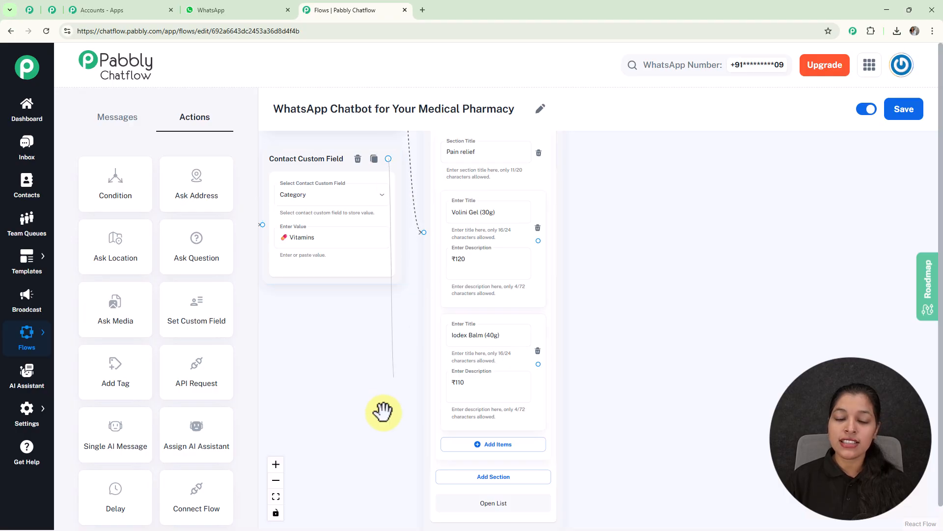
scroll(370, 504, "down", 9)
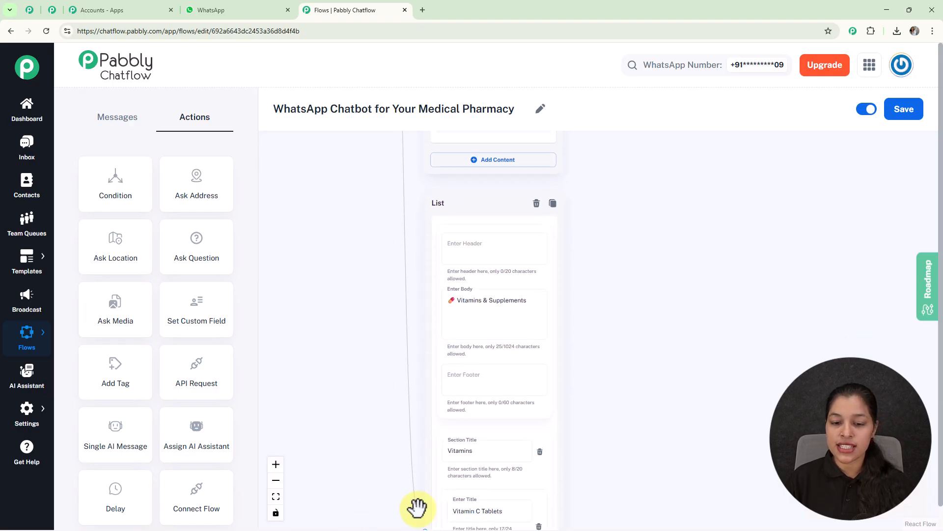
scroll(420, 467, "down", 1)
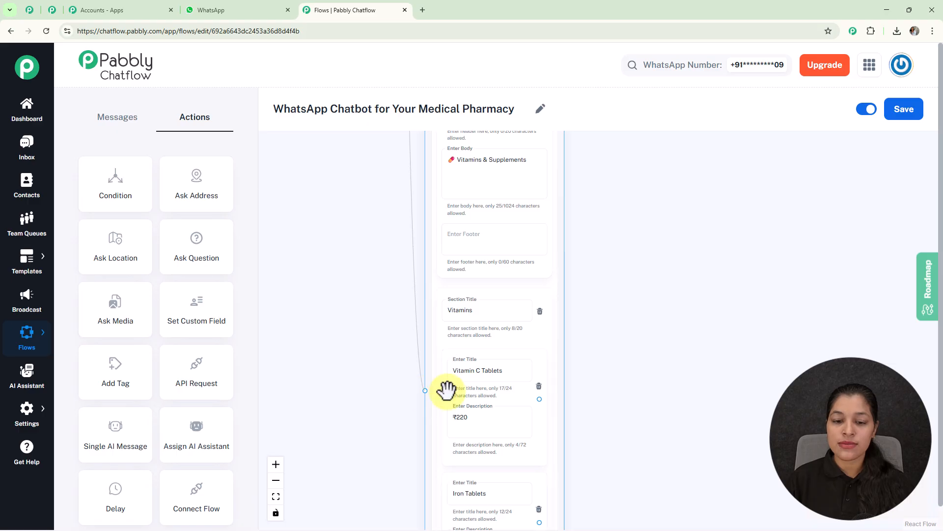
scroll(598, 276, "down", 2)
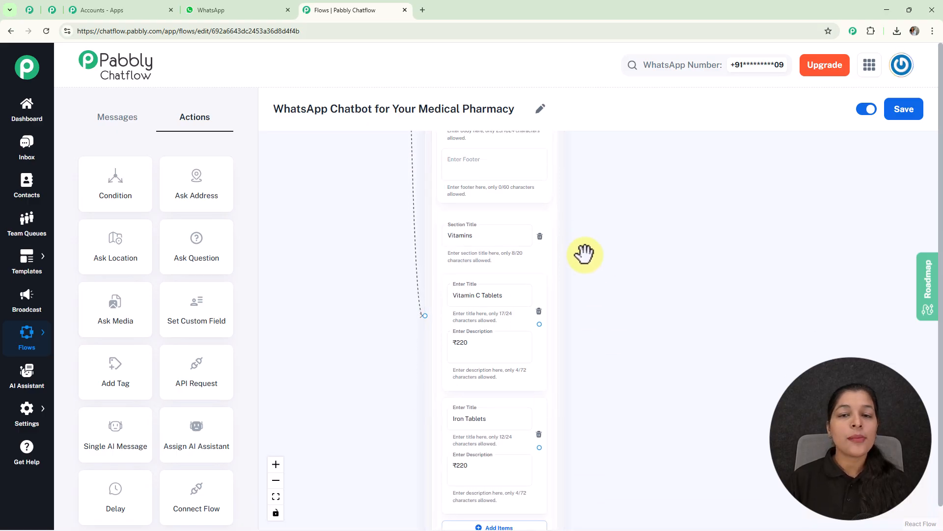
scroll(597, 262, "down", 3)
left_click_drag(628, 236, 571, 335)
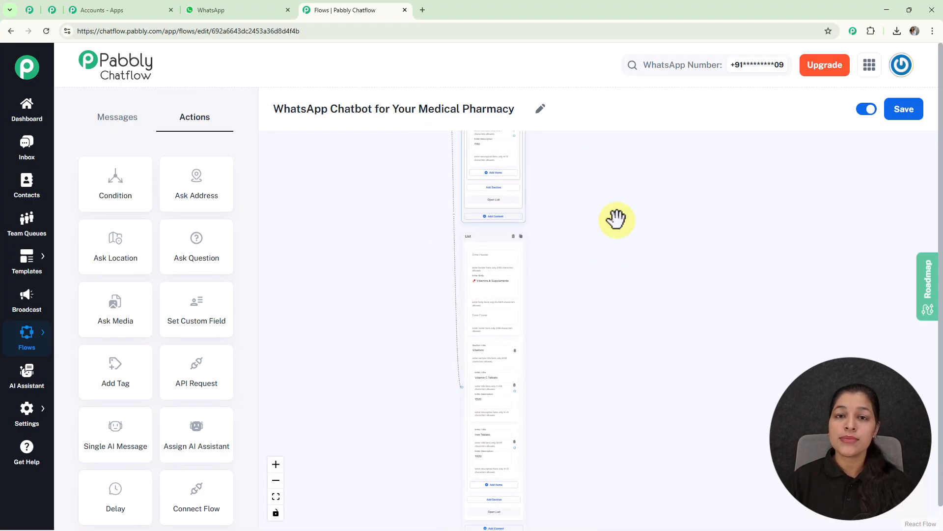
scroll(602, 248, "down", 5)
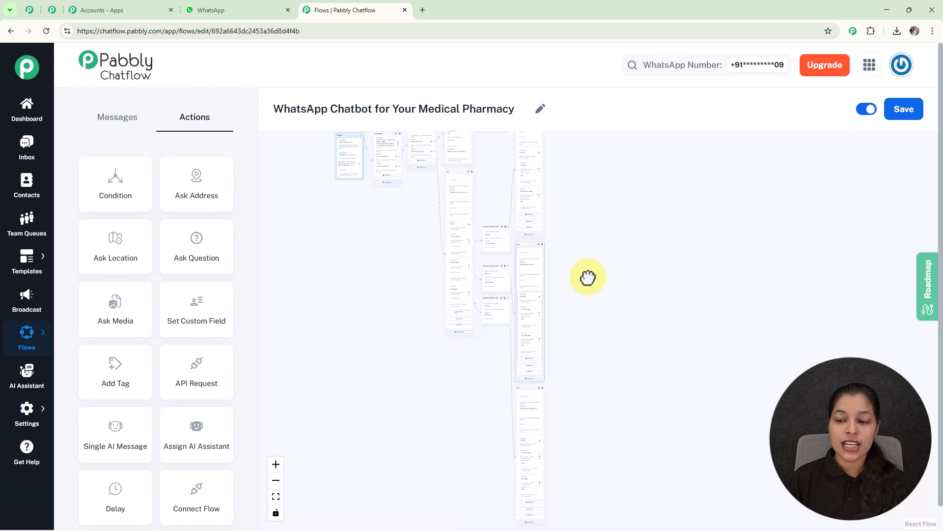
scroll(580, 247, "up", 5)
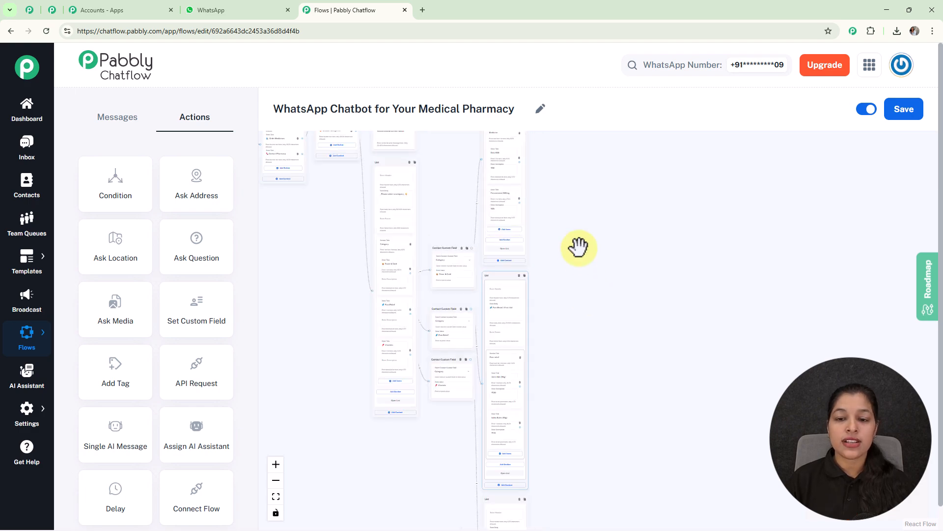
- Connect the Dolo 650 and Paracetamol 500mg list items to Medicine Contact Custom Field nodes storing "Dolo 650" and "Paracetamol"
scroll(579, 247, "up", 2)
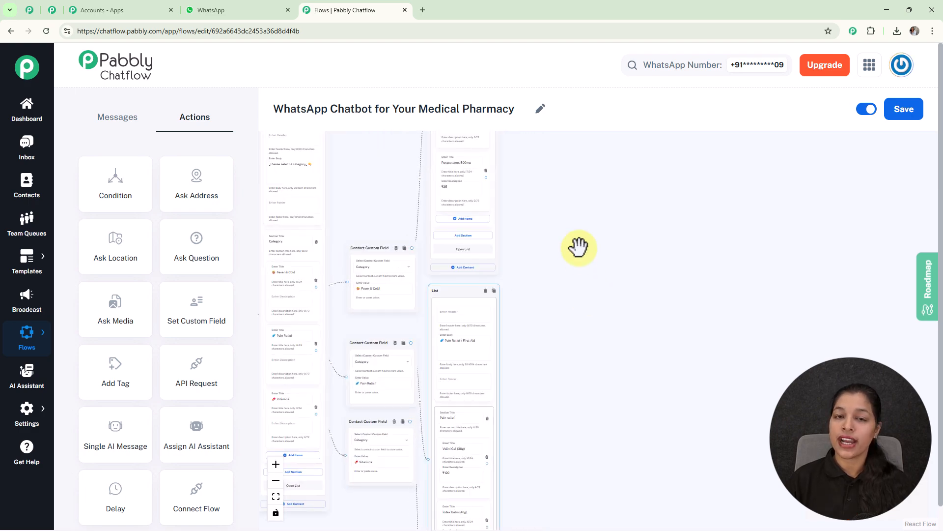
left_click(534, 244)
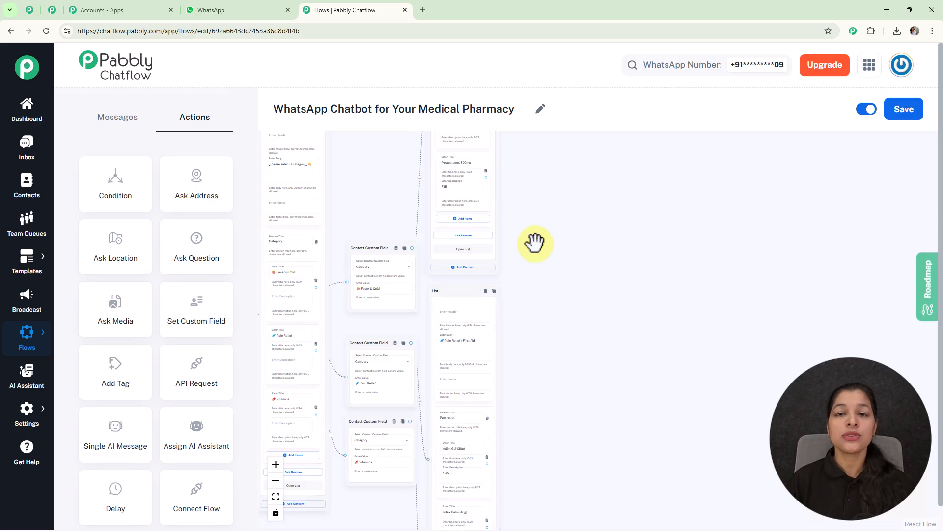
scroll(464, 290, "up", 5)
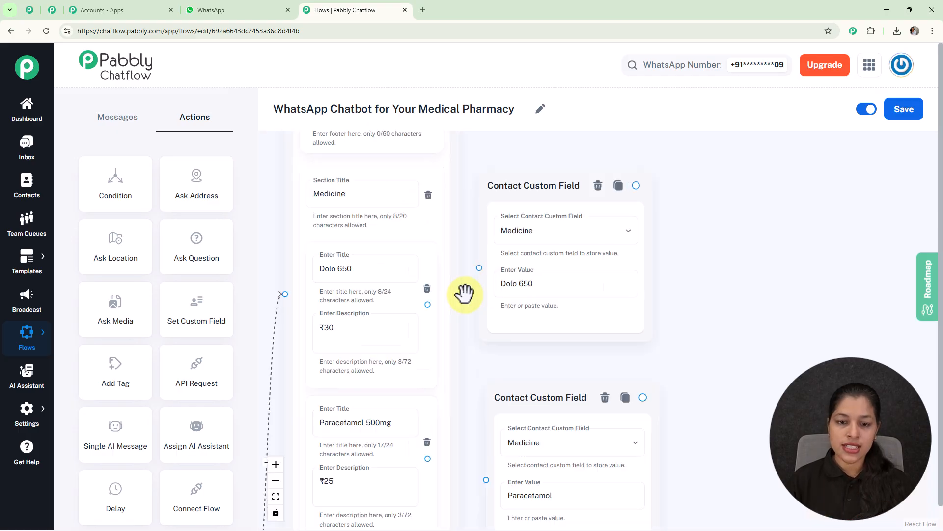
left_click(487, 250)
scroll(526, 276, "down", 2)
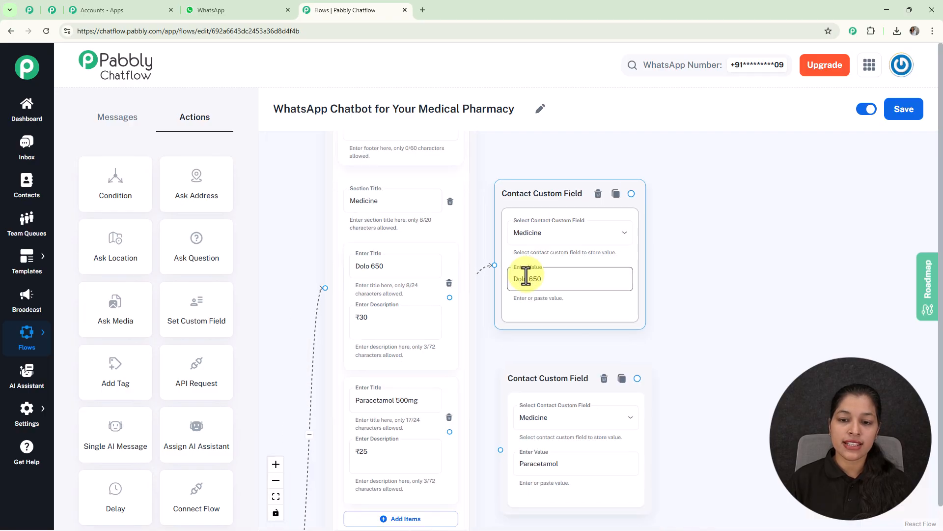
scroll(526, 277, "down", 2)
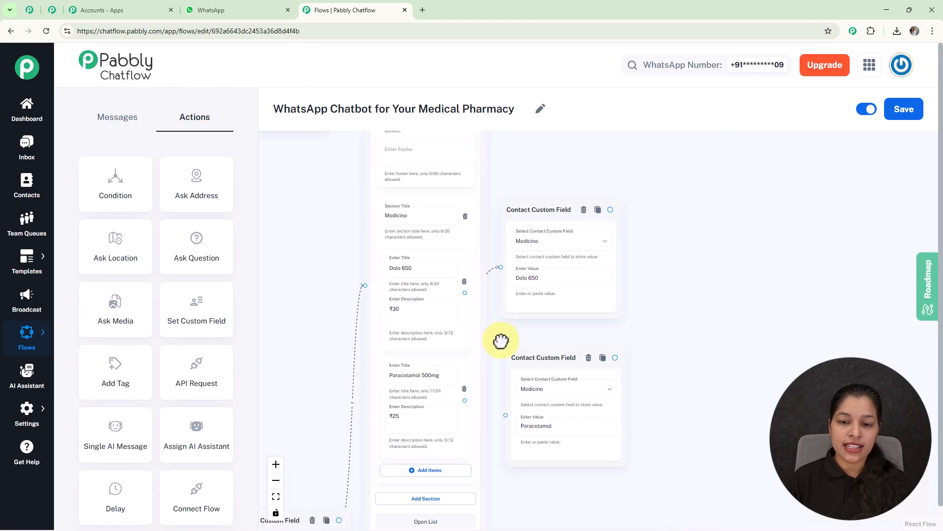
left_click_drag(500, 342, 516, 264)
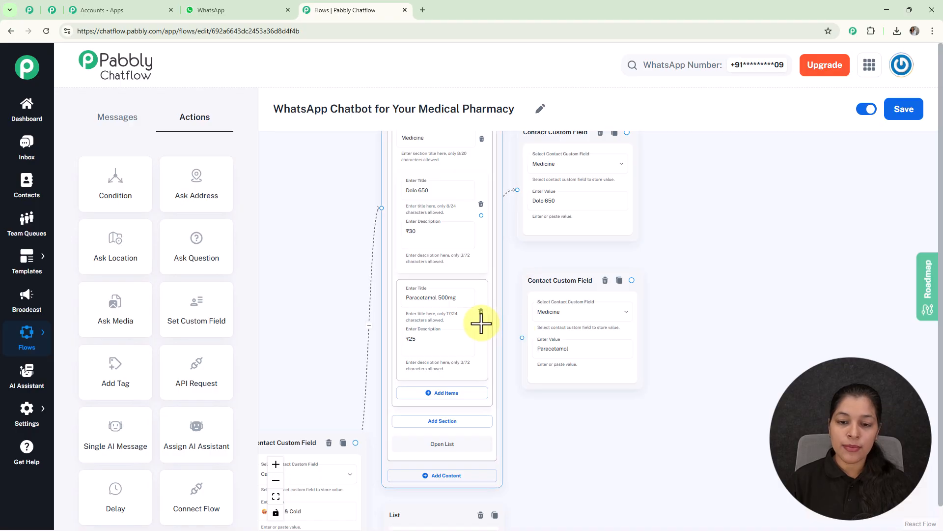
left_click_drag(481, 323, 521, 338)
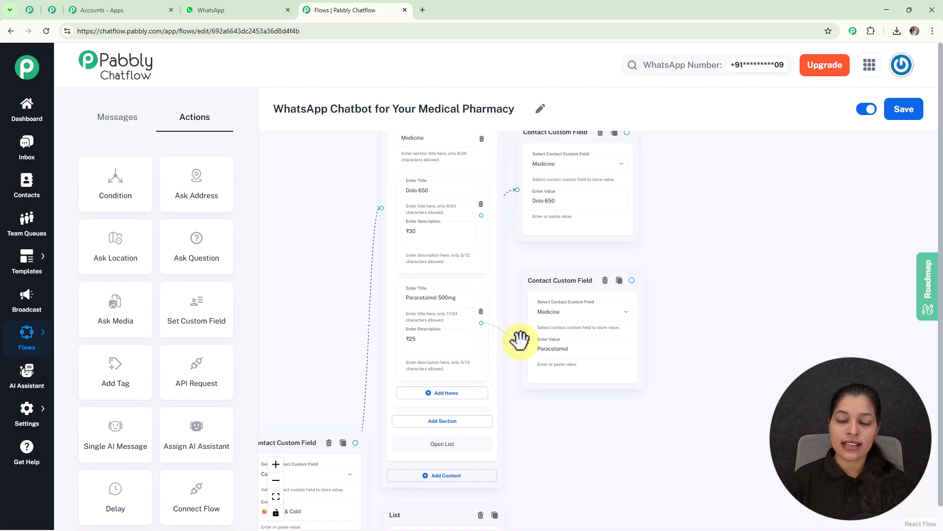
- Connect the Vitamin C Tablets and Iron Tablets list items to the Medicine Contact Custom Field nodes storing their names
left_click_drag(530, 421, 529, 234)
left_click_drag(533, 442, 539, 242)
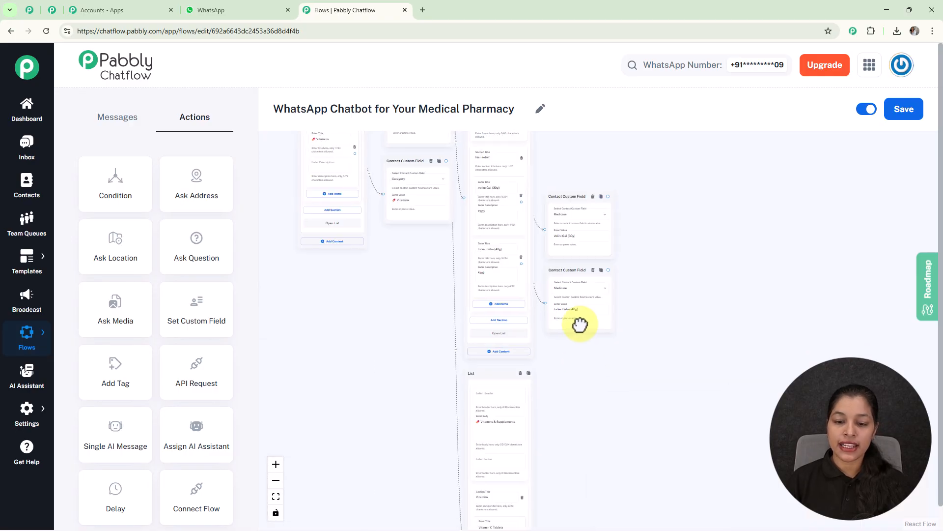
left_click_drag(579, 324, 559, 155)
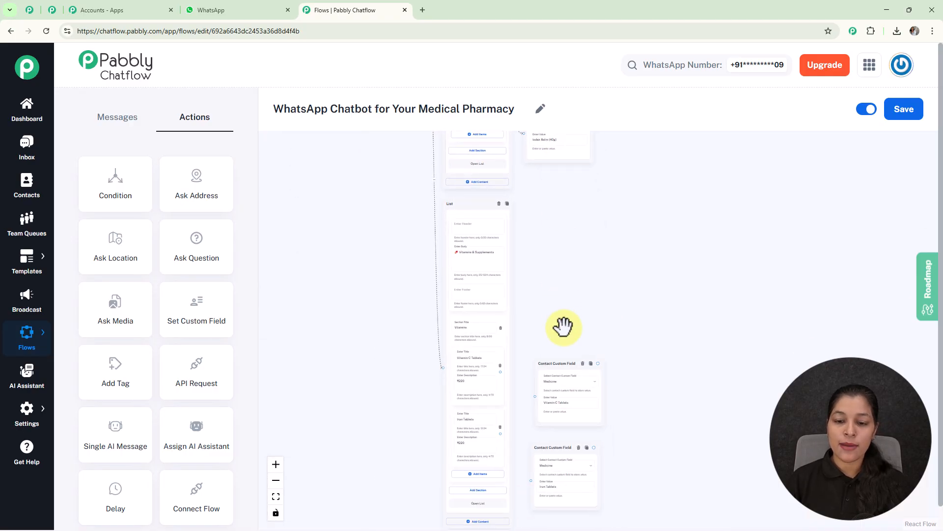
left_click_drag(565, 324, 542, 227)
scroll(535, 259, "up", 5)
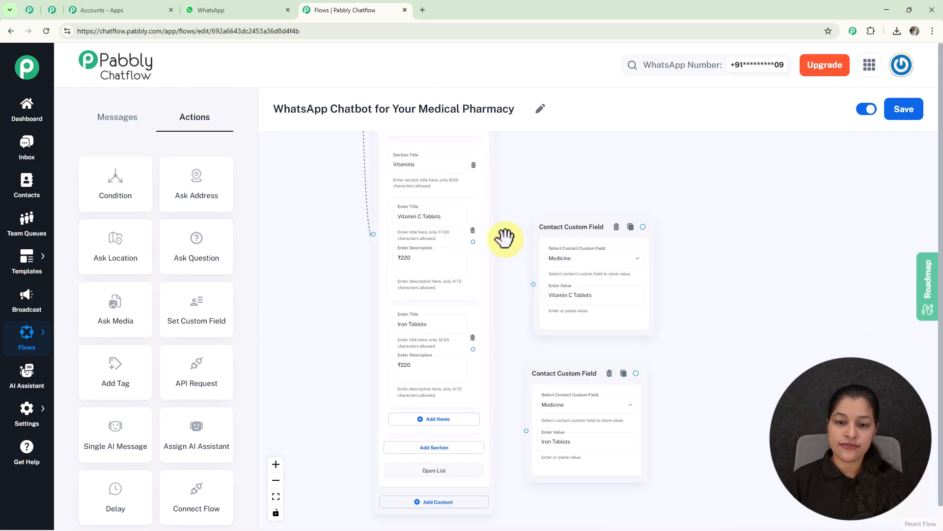
left_click_drag(524, 371, 526, 298)
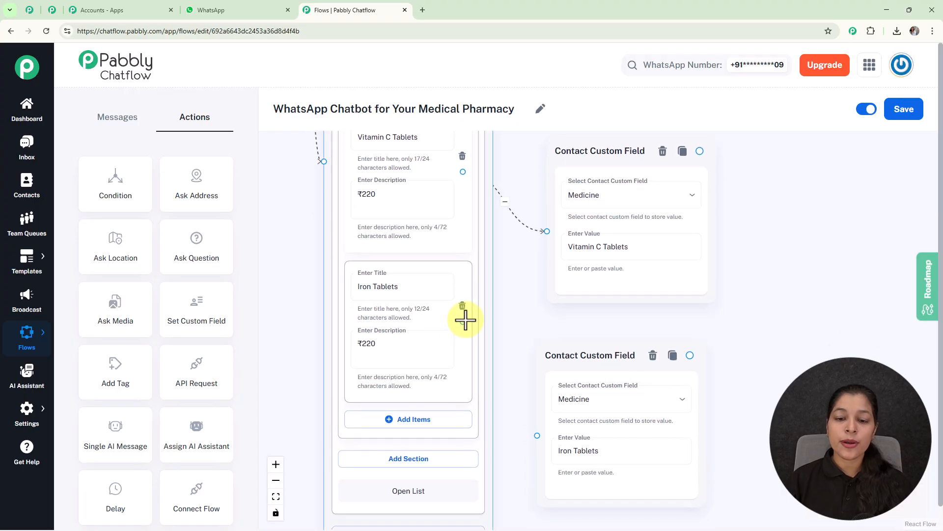
left_click_drag(464, 321, 538, 435)
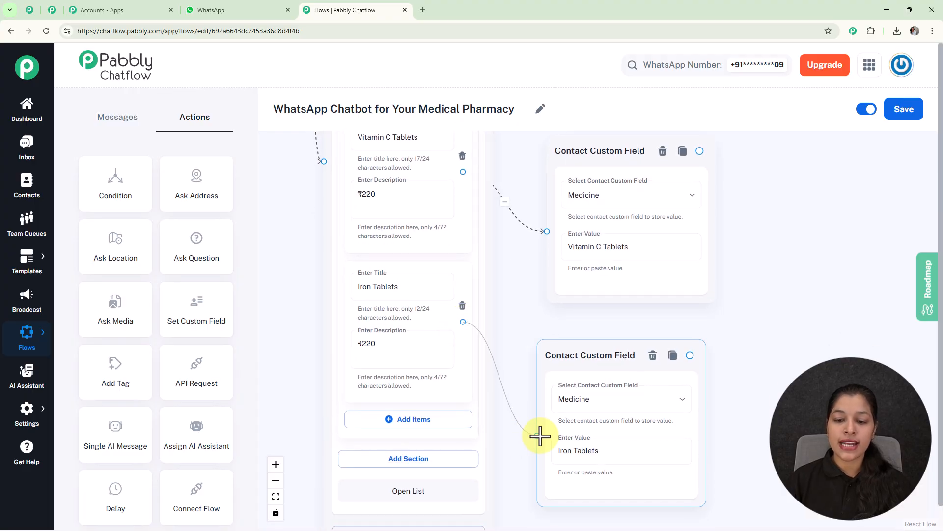
scroll(518, 317, "down", 2)
scroll(511, 299, "down", 3)
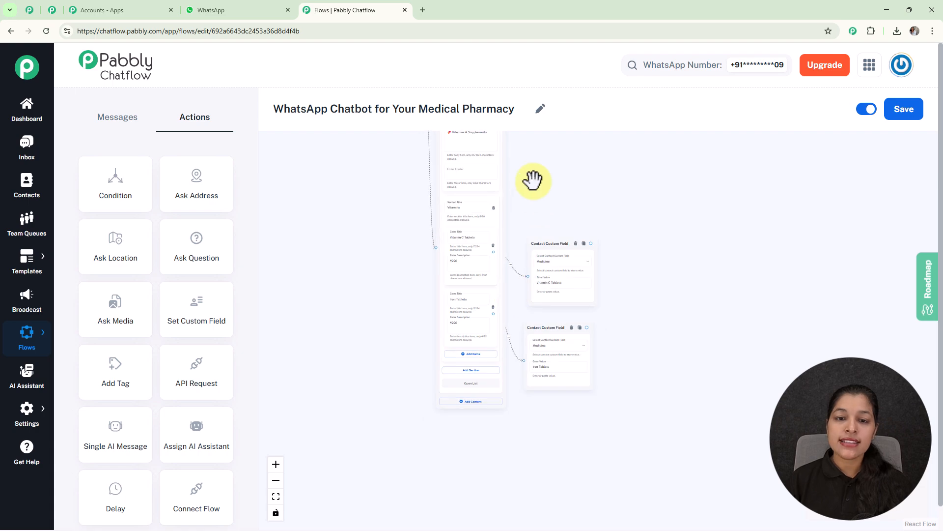
- Add an Ask Question node to the flow beside the Medicine Contact Custom Field nodes
left_click_drag(533, 182, 514, 310)
scroll(514, 308, "down", 3)
left_click_drag(531, 273, 553, 322)
scroll(559, 306, "down", 4)
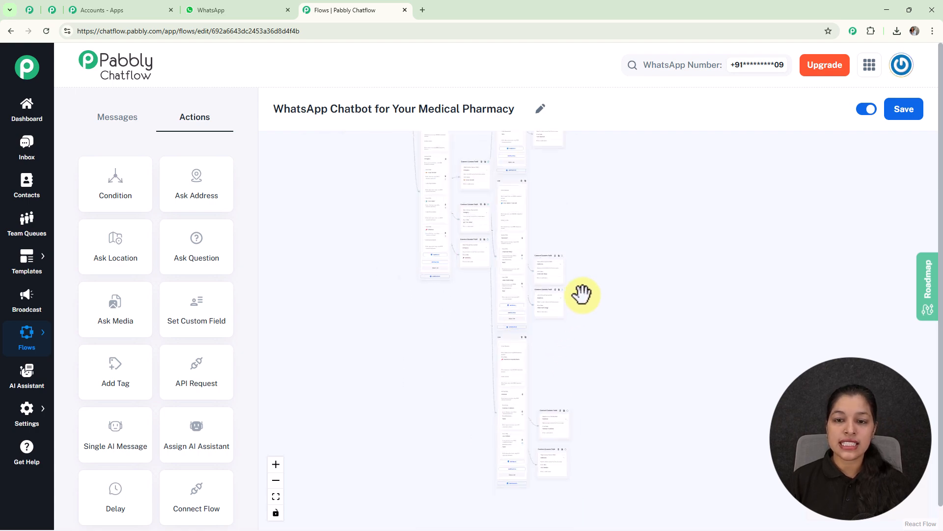
left_click_drag(605, 276, 615, 352)
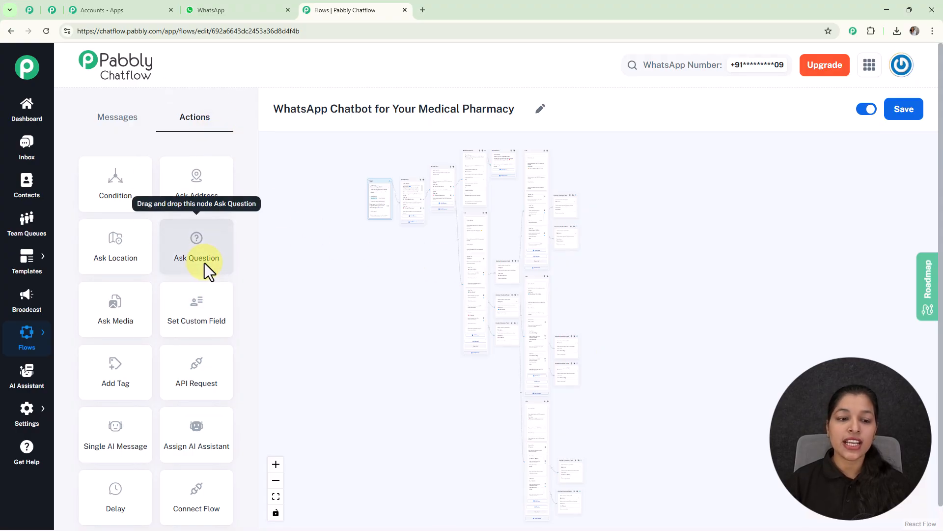
left_click_drag(204, 263, 615, 340)
- Connect the Medicine Contact Custom Field nodes of all three medicine lists to the new Question node
scroll(603, 251, "up", 5)
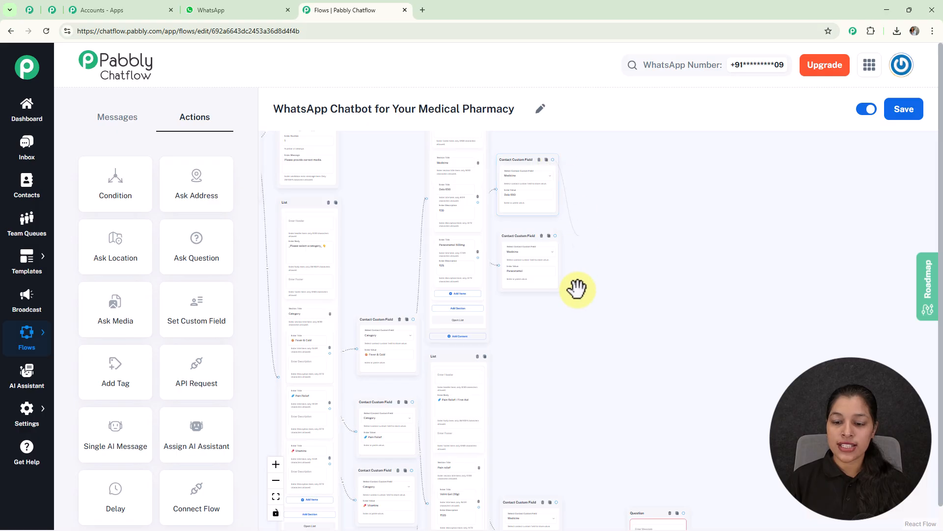
scroll(565, 493, "down", 3)
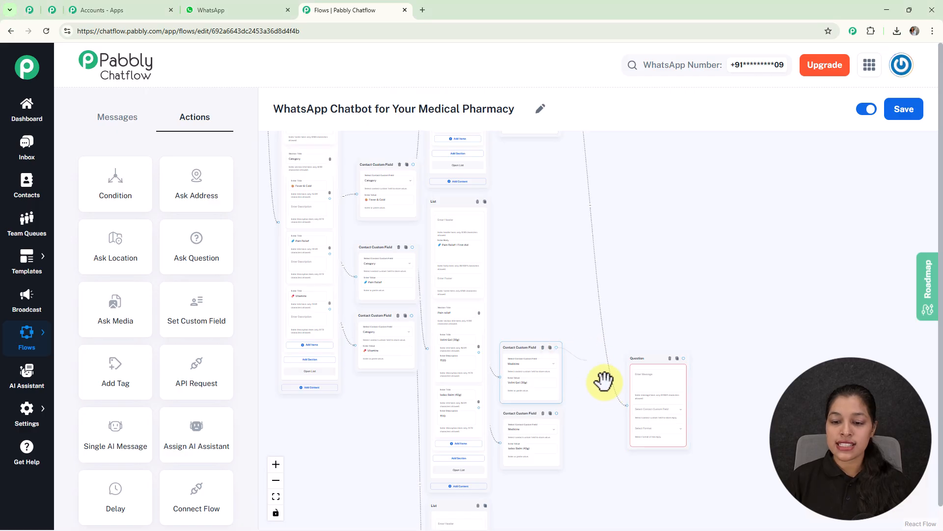
scroll(556, 347, "up", 2)
left_click_drag(597, 370, 651, 424)
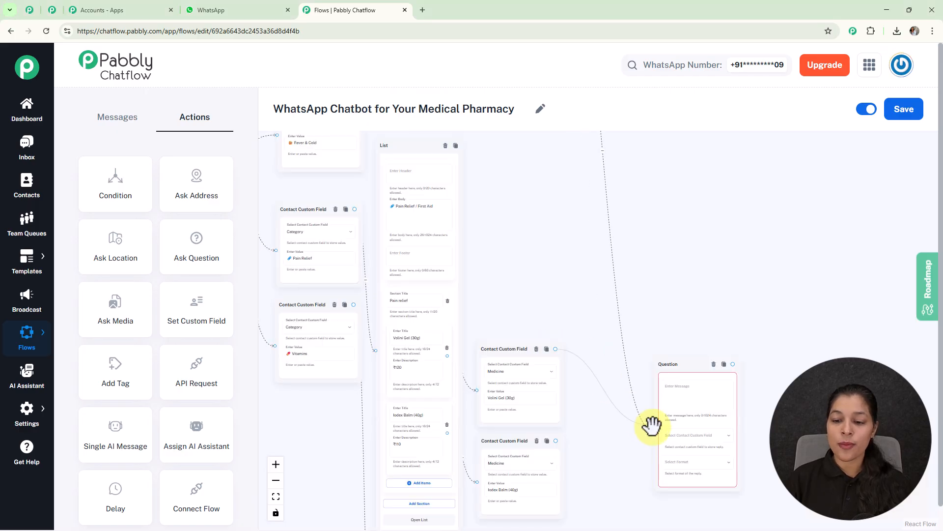
left_click(554, 440)
left_click_drag(603, 444, 686, 334)
scroll(552, 342, "up", 3)
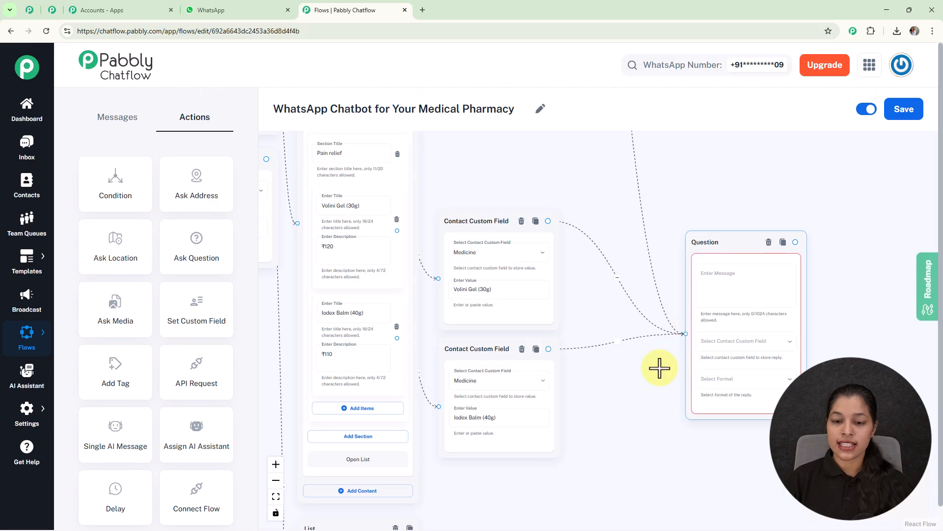
scroll(655, 412, "down", 5)
scroll(599, 341, "up", 4)
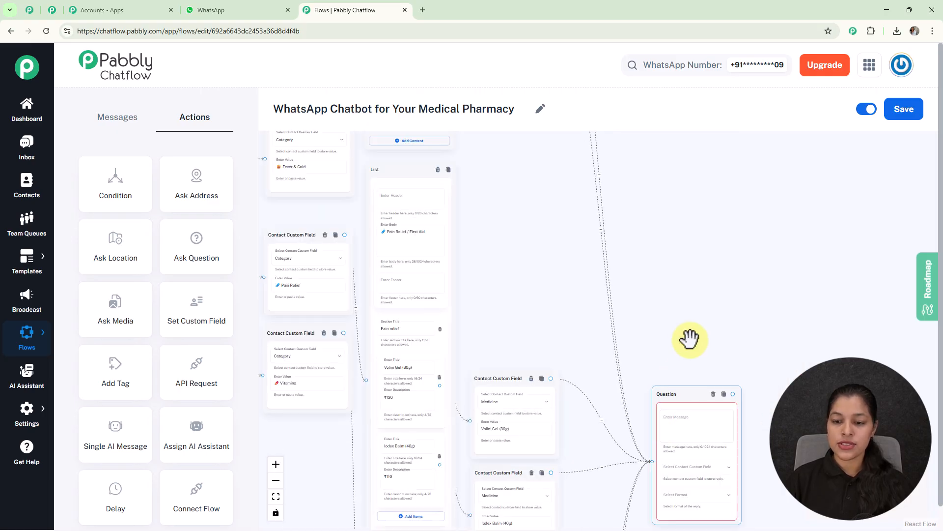
- Set the Question to "To complete your order, please share: 1️⃣ Full Name", storing the reply in FullName with format Any
left_click_drag(689, 338, 585, 200)
scroll(579, 292, "up", 3)
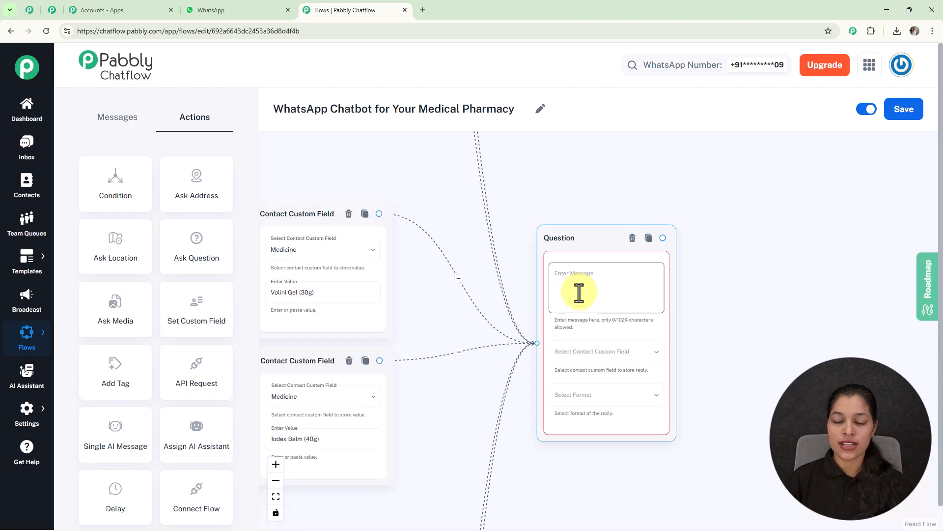
left_click(601, 302)
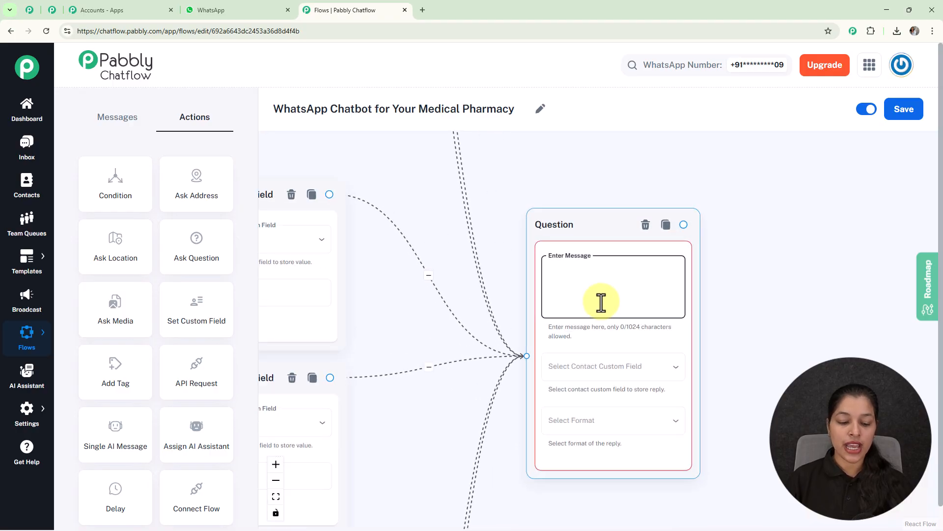
type("To complete your order, please share: 1️⃣ Full Name")
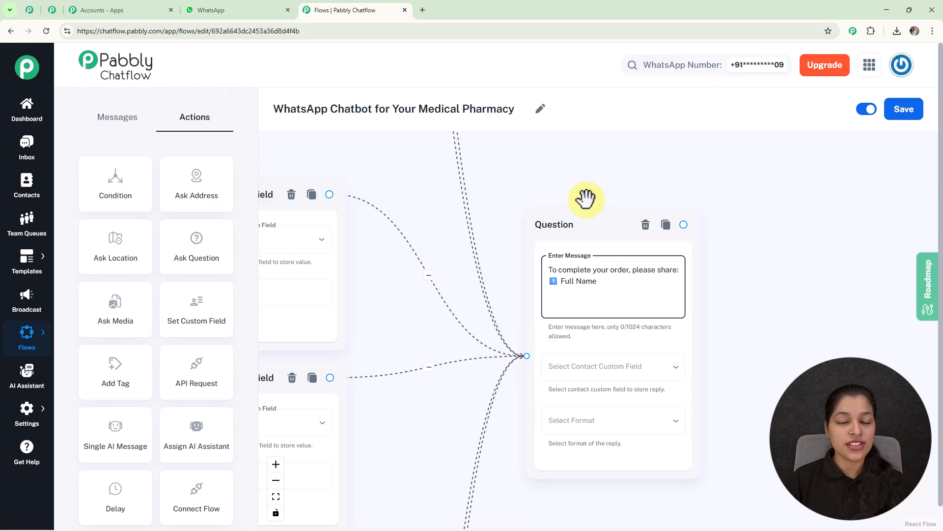
left_click(626, 373)
scroll(612, 329, "down", 8)
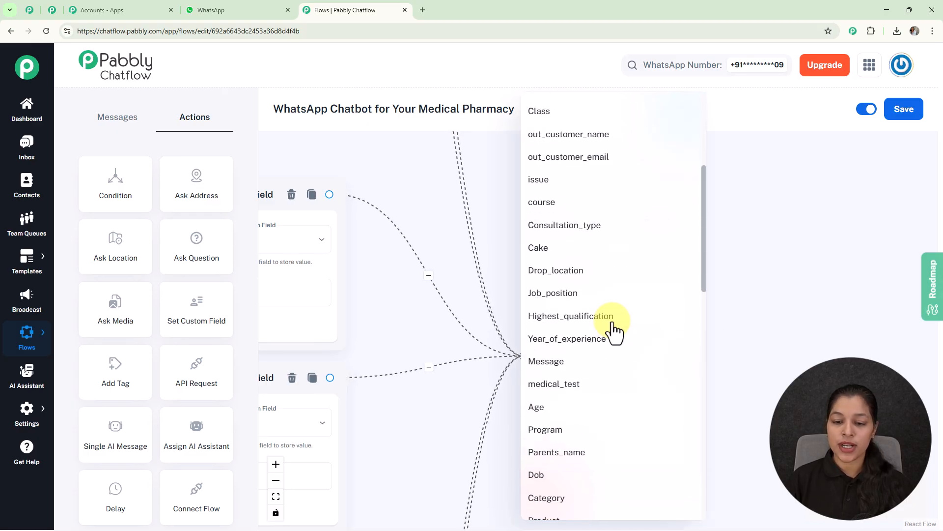
scroll(611, 330, "down", 8)
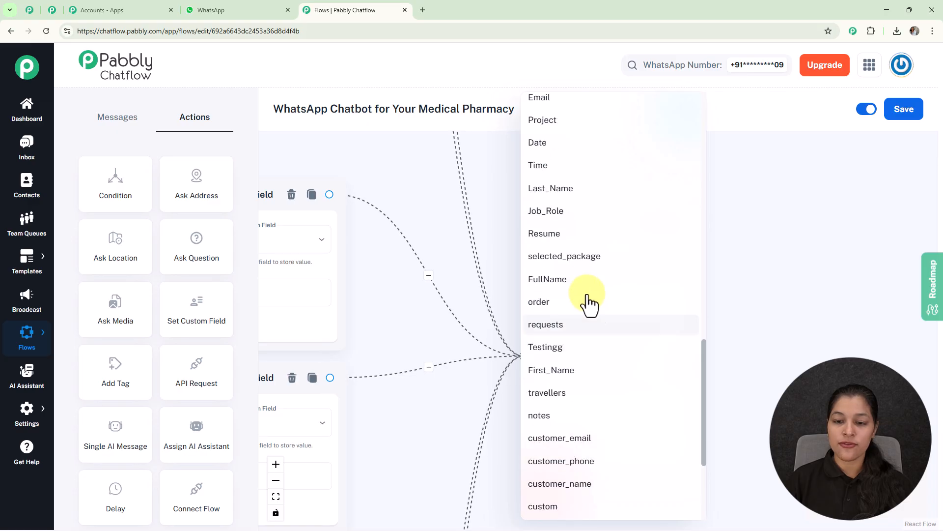
left_click(582, 285)
left_click(604, 427)
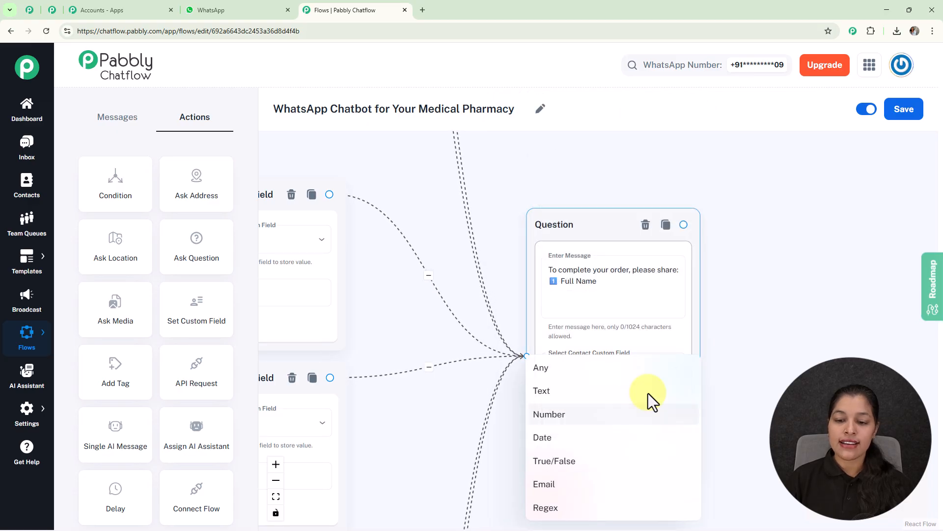
left_click(564, 375)
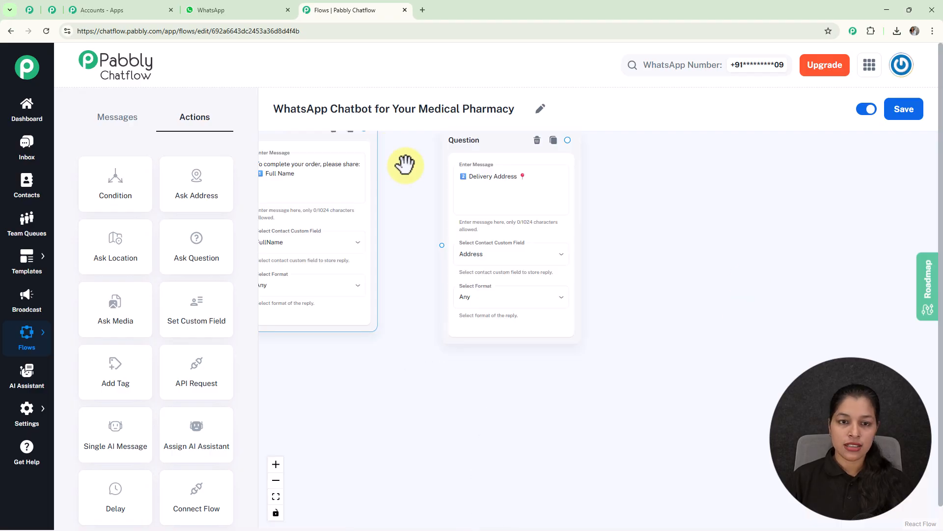
- Connect the Full Name question to the "2️⃣ Delivery Address 📍" Question storing to Address in format Any, and align the two nodes
left_click_drag(405, 165, 388, 194)
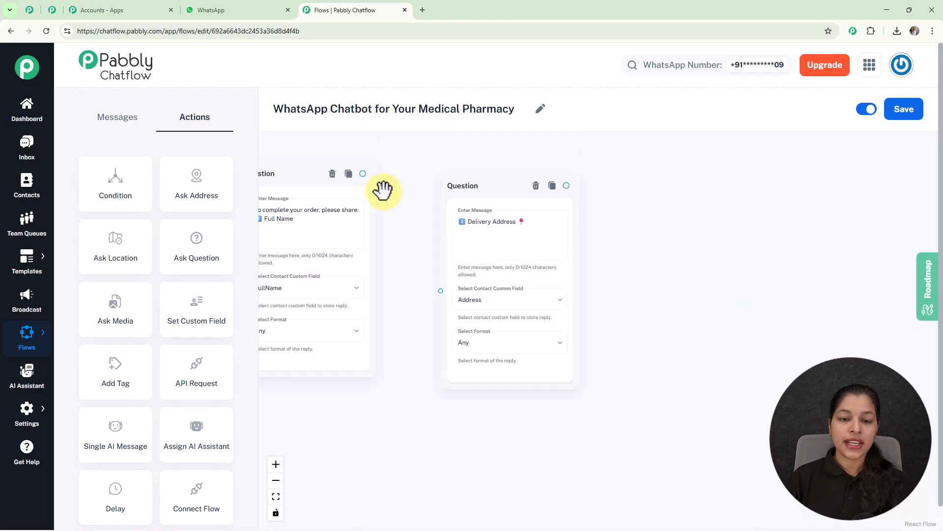
left_click_drag(439, 284, 441, 289)
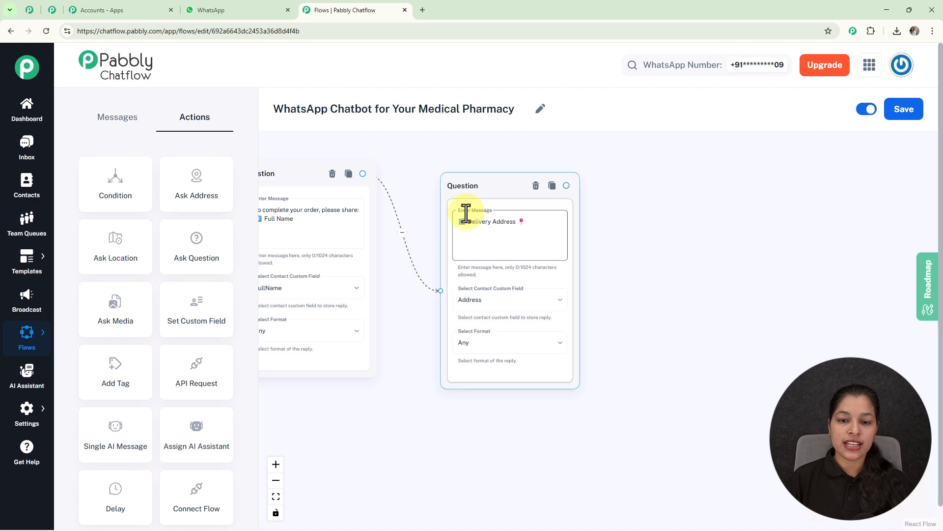
left_click_drag(461, 182, 455, 174)
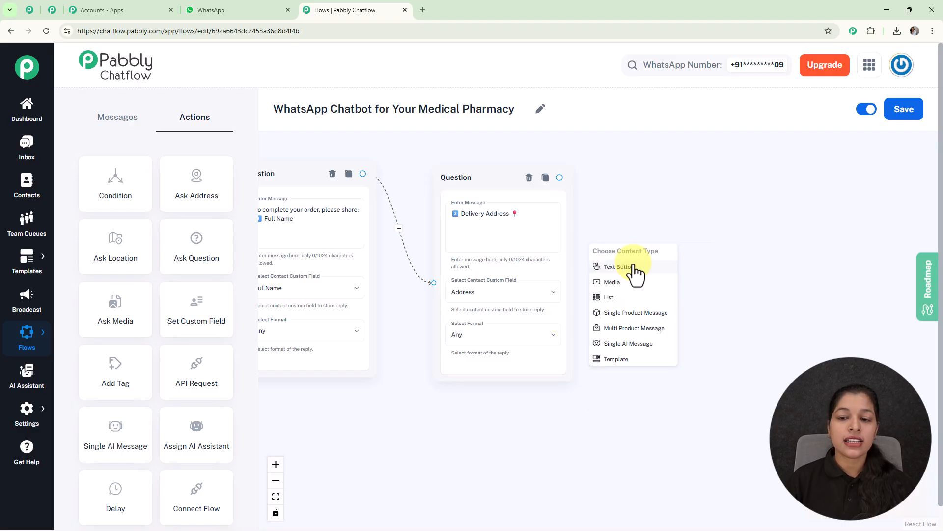
- Add a Text Button node after the Delivery Address question with the message "🎉 _Order Placed Successfully!_"
left_click(633, 266)
left_click_drag(649, 253, 653, 212)
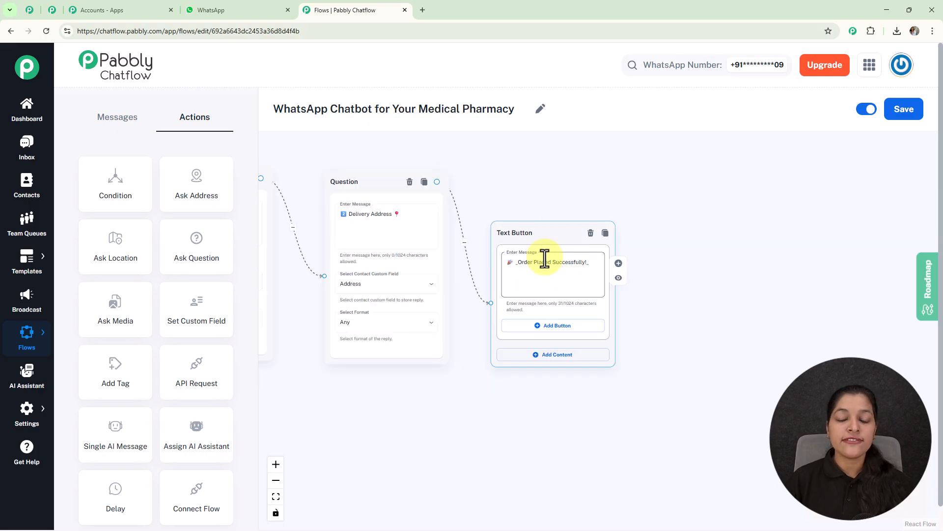
left_click(511, 205)
- Connect the Contact Pharmacy button to a new Text Button node with the pharmacy's phone, WhatsApp, email and address details as its message
scroll(514, 206, "down", 3)
scroll(514, 206, "down", 5)
scroll(480, 208, "up", 6)
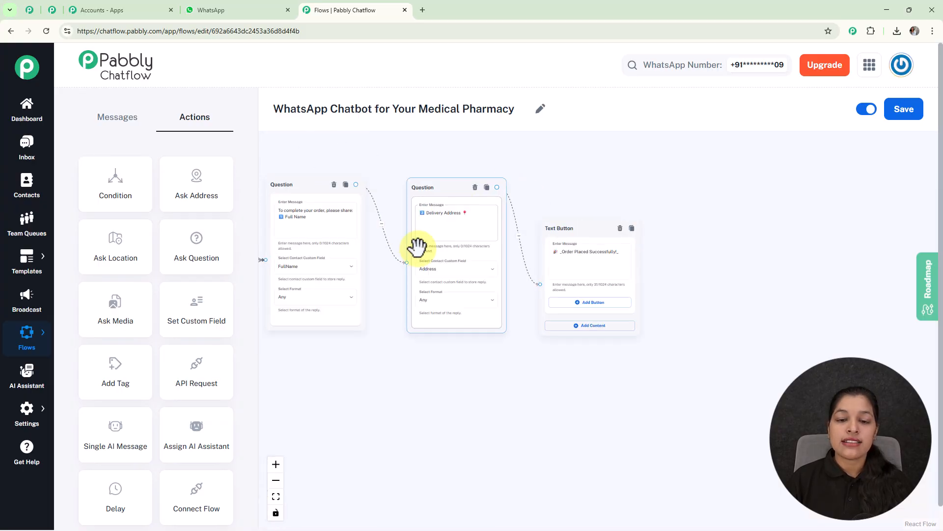
scroll(464, 240, "down", 5)
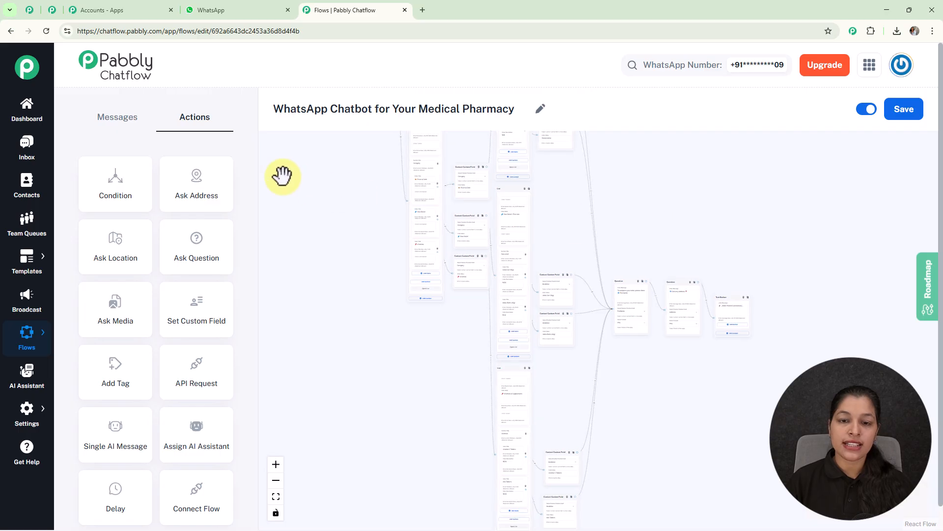
scroll(404, 265, "up", 8)
scroll(460, 283, "up", 1)
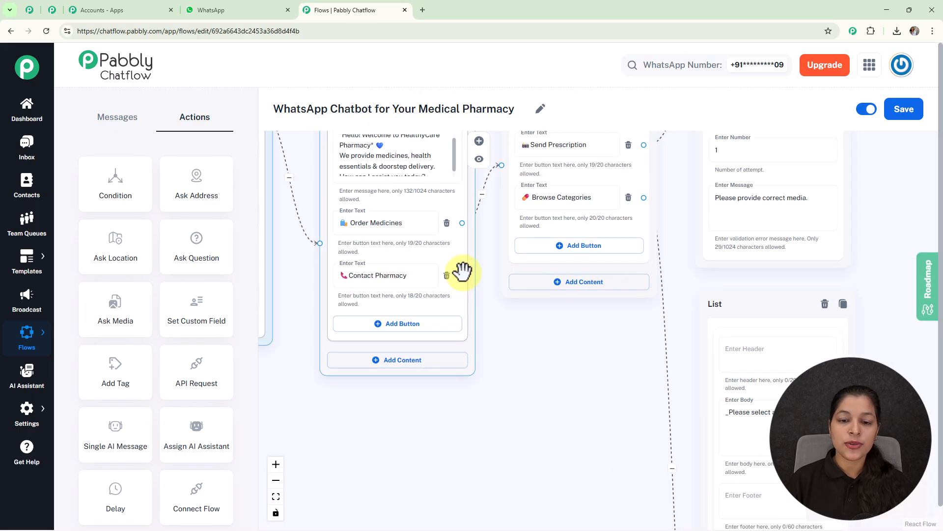
left_click_drag(462, 275, 539, 378)
left_click(551, 421)
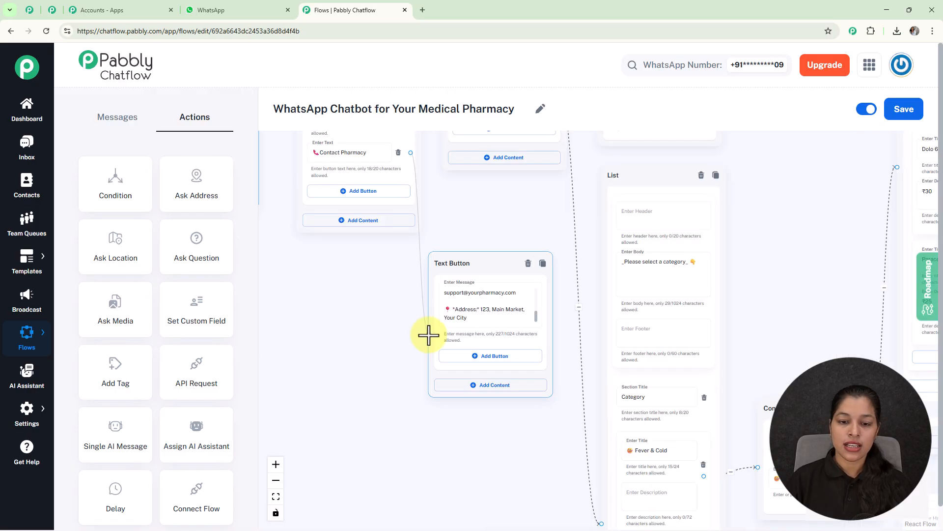
- Review the contact details message in the new Text Button node and save the flow
scroll(534, 310, "up", 5)
scroll(485, 315, "up", 3)
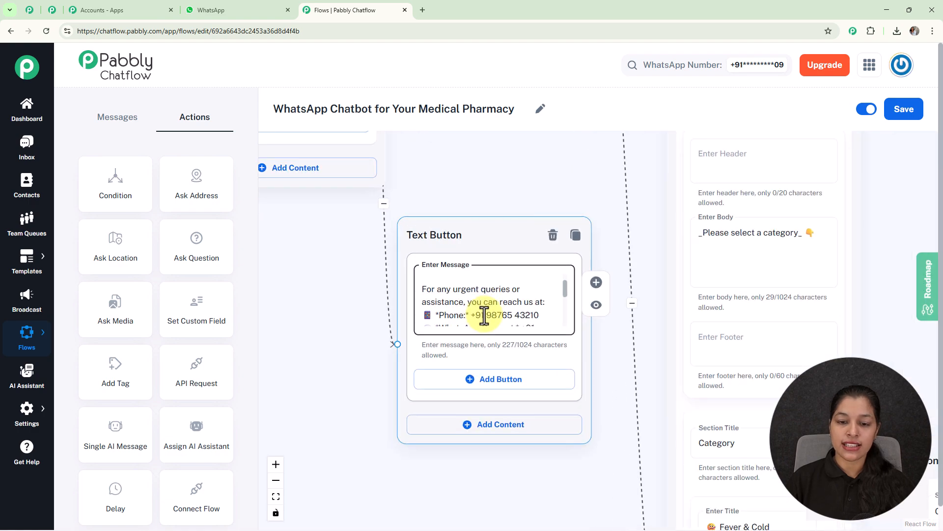
scroll(564, 300, "down", 1)
scroll(563, 301, "down", 4)
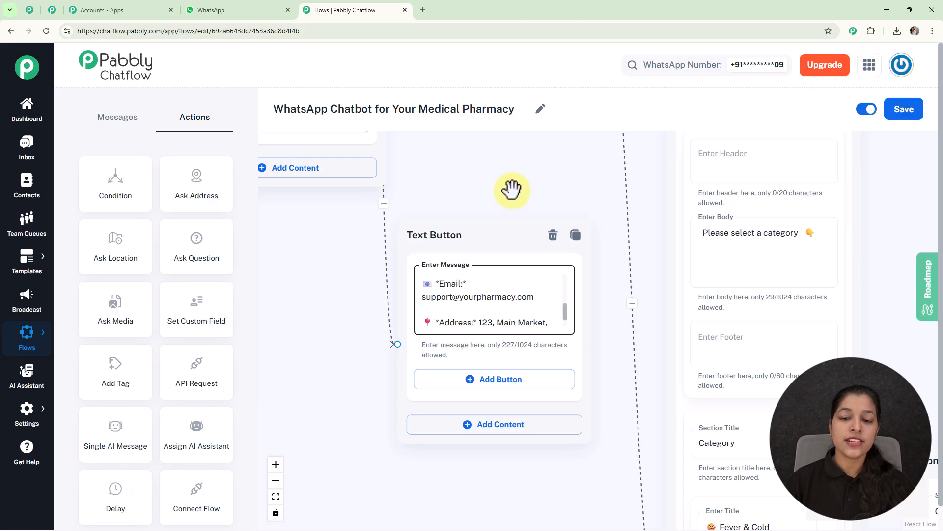
scroll(511, 189, "down", 5)
scroll(511, 190, "down", 4)
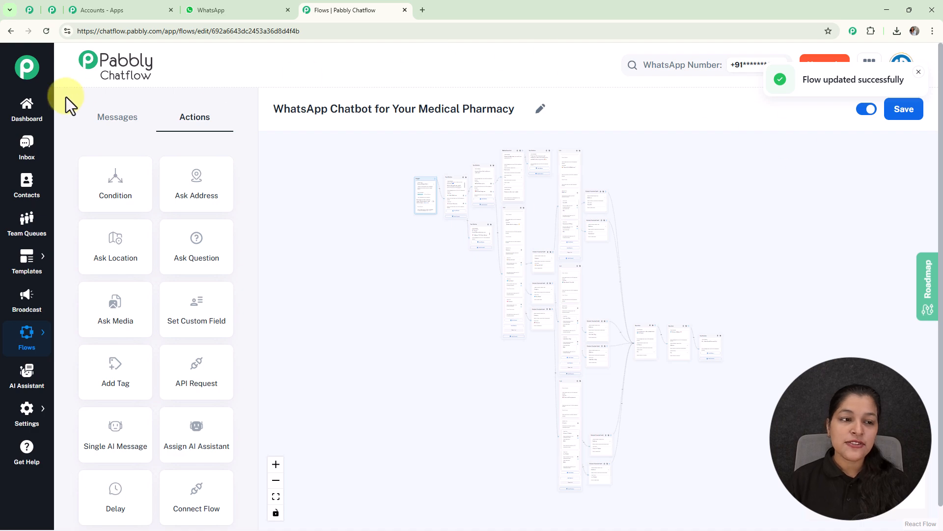
- Open the most recent conversation in the Inbox to review the pharmacy chatbot's exchange with the customer
left_click(27, 144)
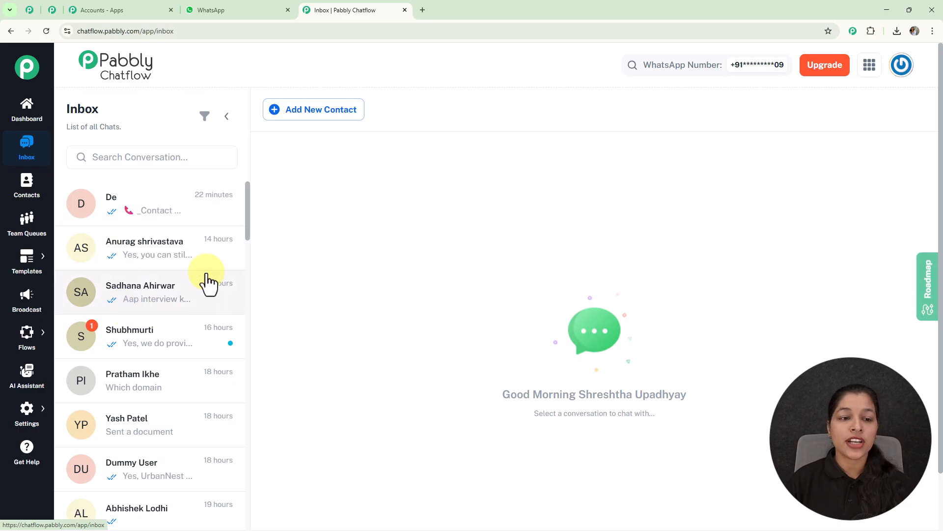
left_click(165, 217)
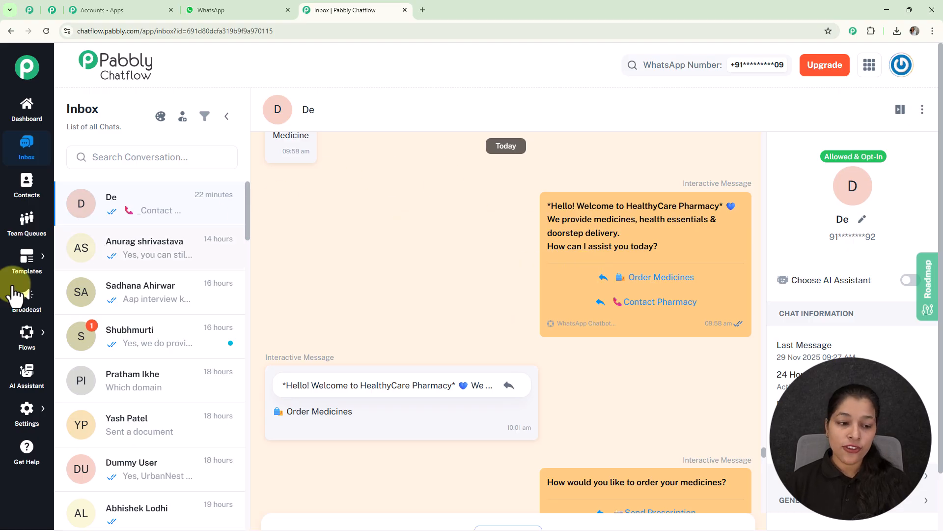
- View the share link of the "WhatsApp Chatbot for Your Medical Pharmacy" flow from the flows list, and close the share dialog
mouse_move(23, 341)
left_click(93, 328)
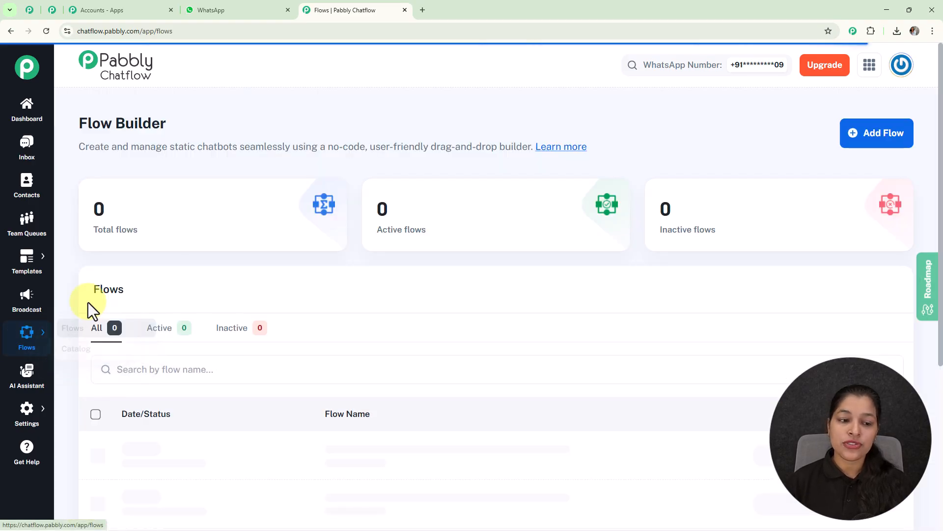
scroll(366, 236, "down", 1)
scroll(369, 240, "down", 1)
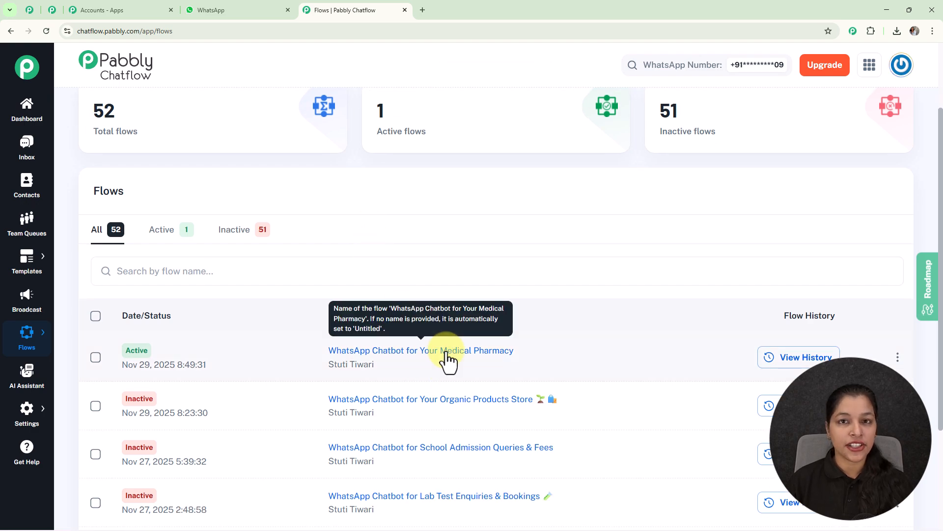
left_click(897, 357)
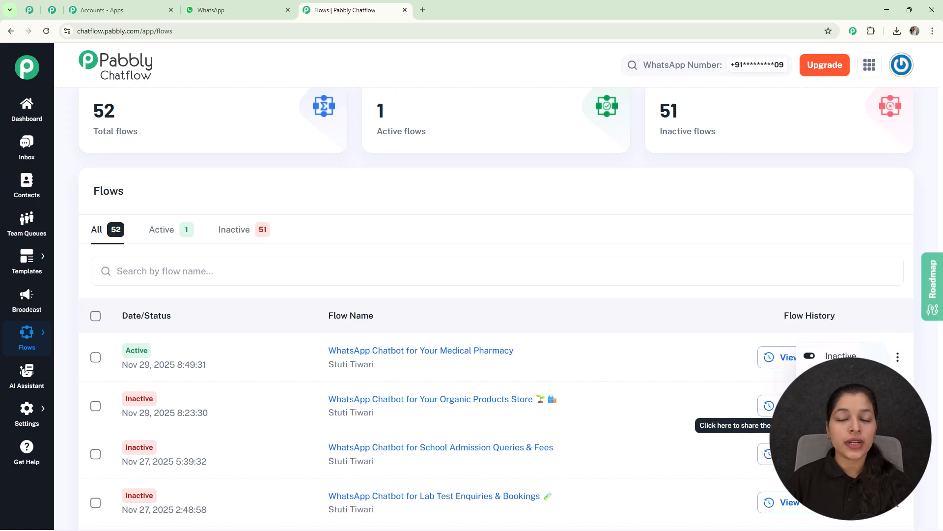
left_click(816, 425)
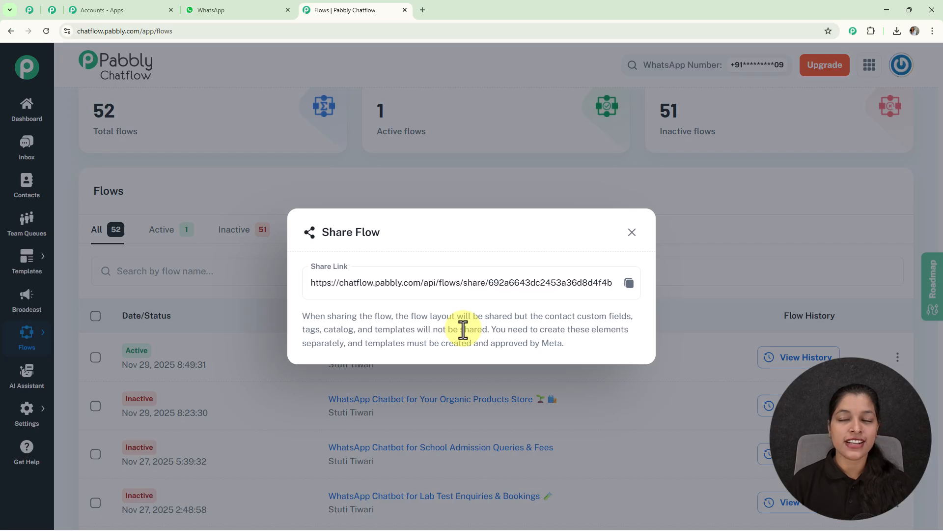
left_click(633, 233)
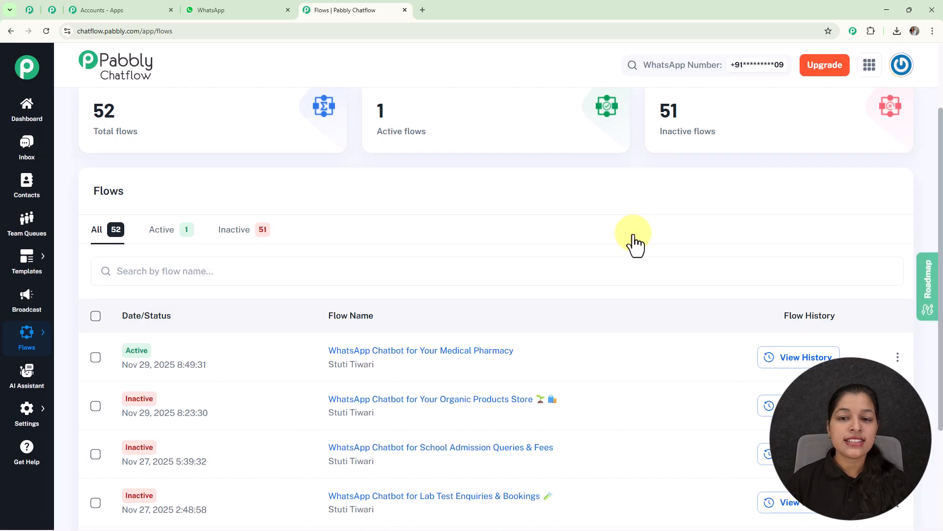
scroll(633, 235, "up", 2)
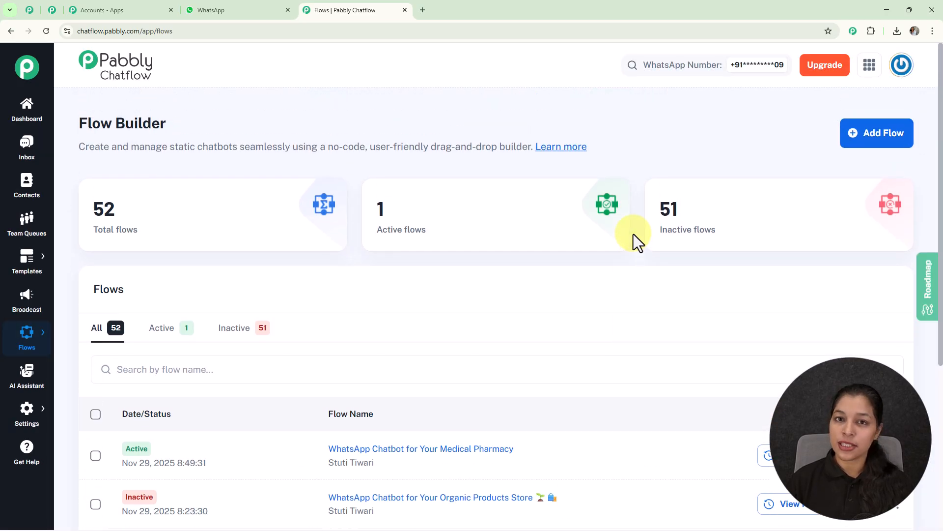